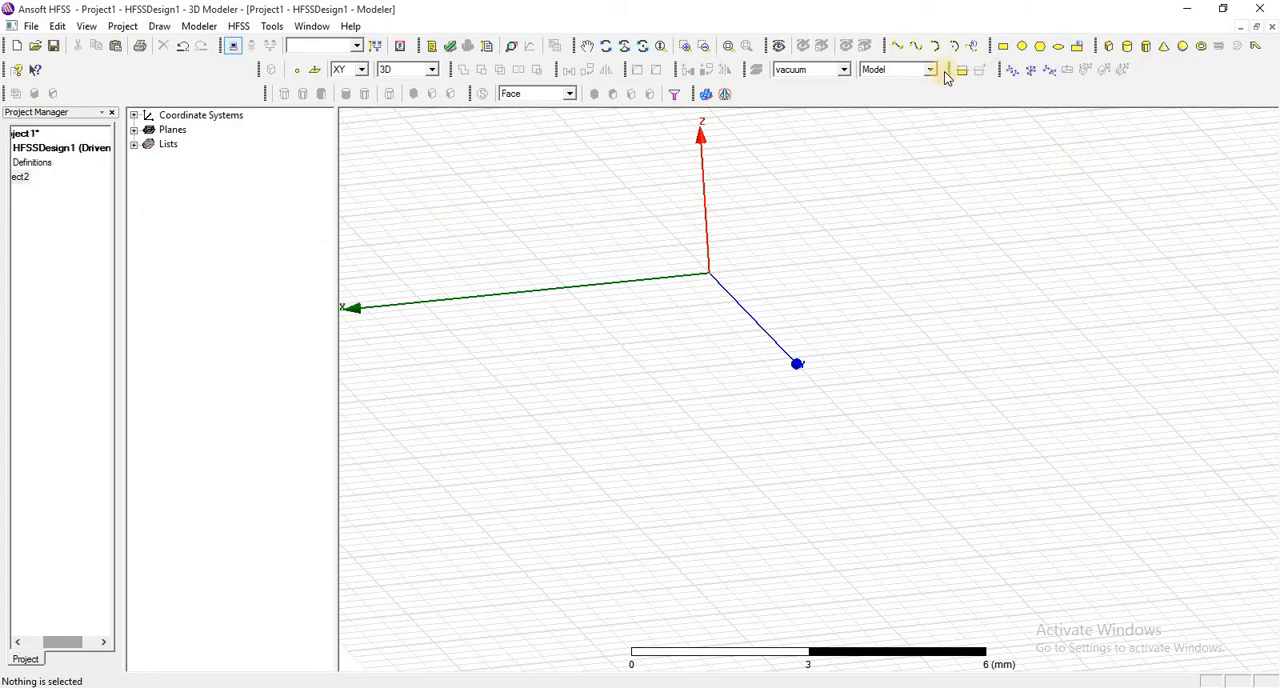
- Draw a 2 mm by 2 mm rectangle on the XY plane starting at position 1, 2, 0
{"action": "left_click", "coordinate": [999, 50]}
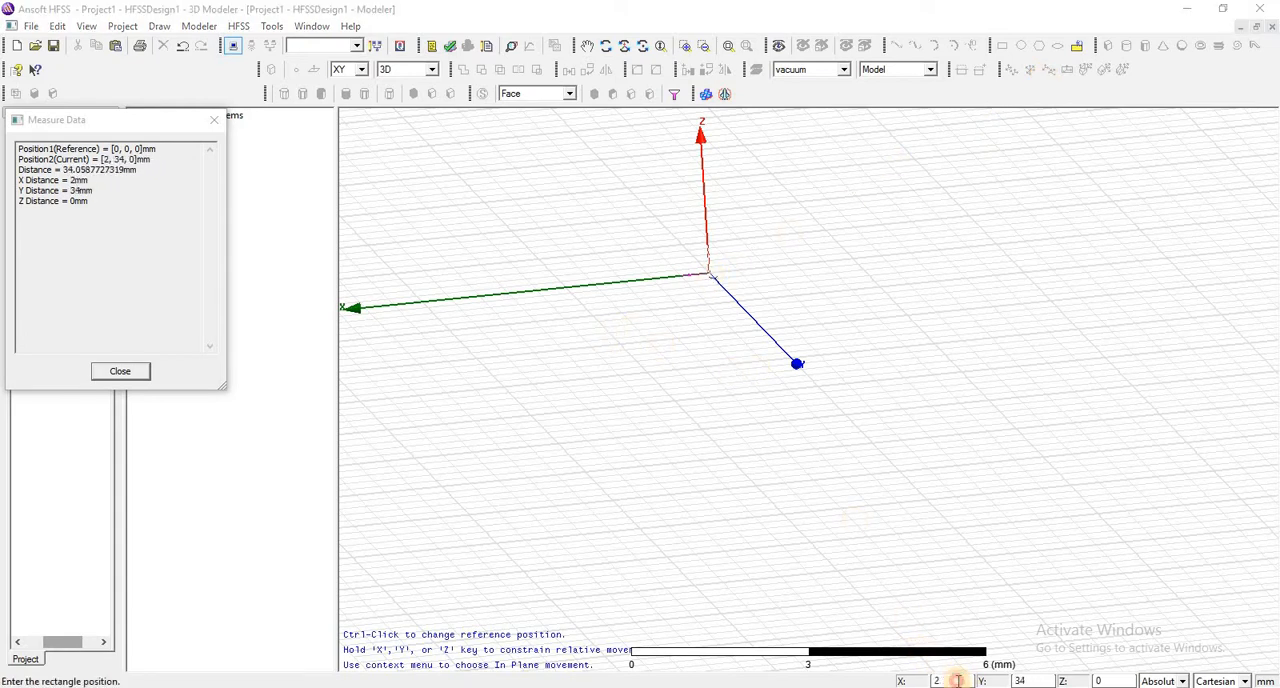
{"action": "left_click", "coordinate": [1030, 680]}
{"action": "type", "text": "2"}
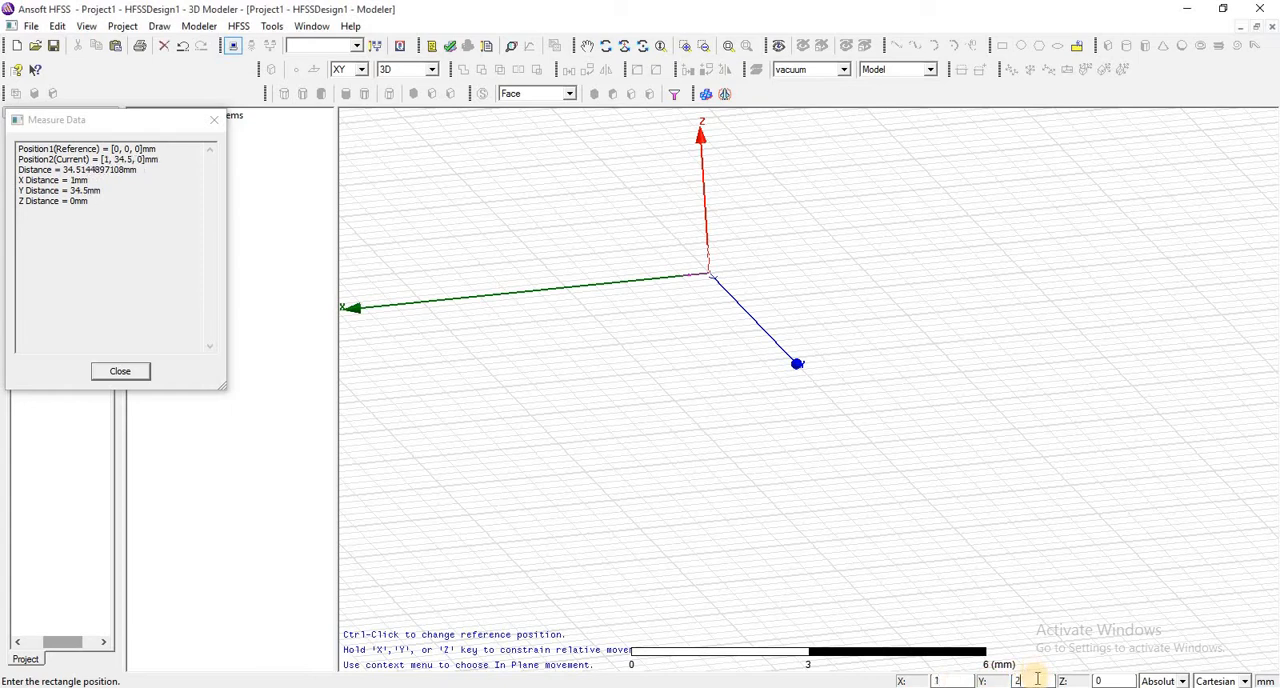
{"action": "key", "text": "Return"}
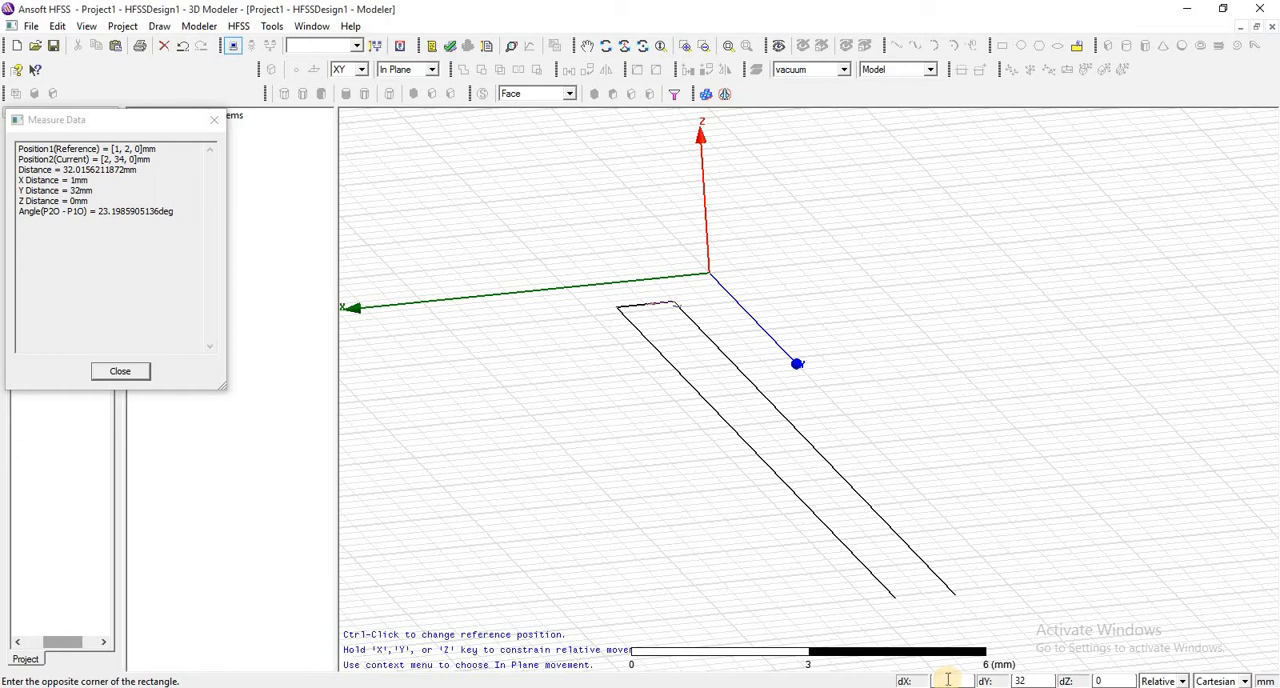
{"action": "type", "text": "2"}
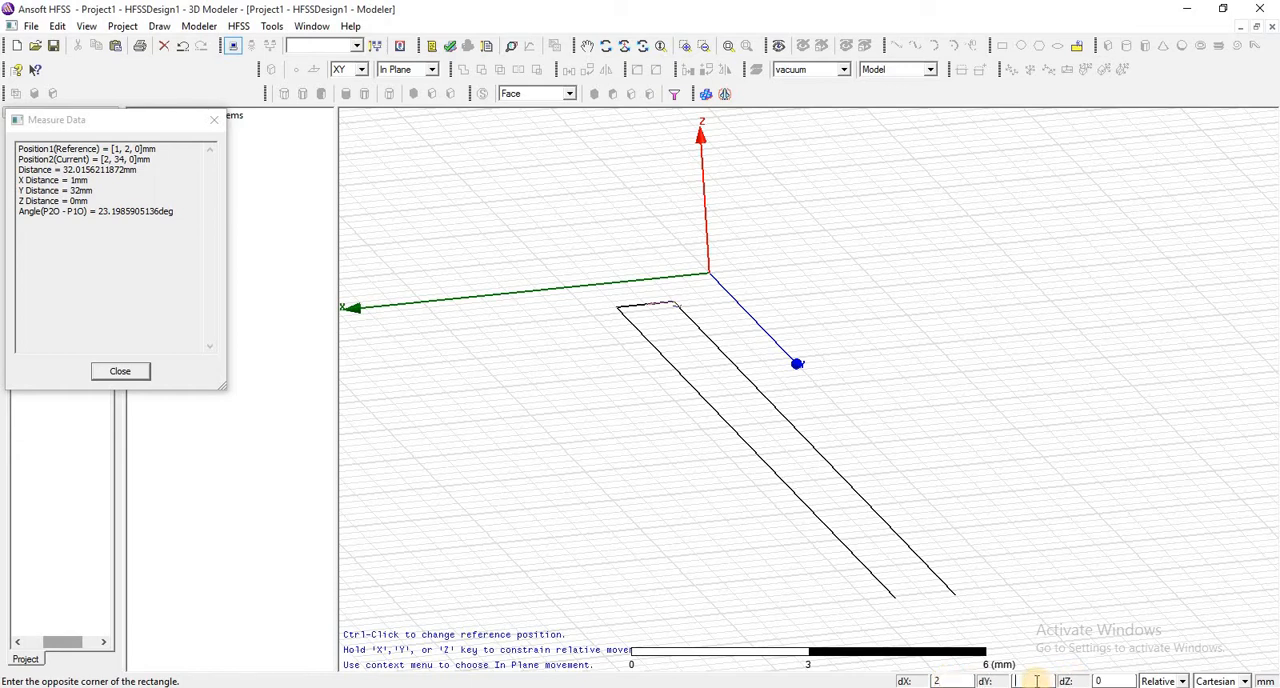
{"action": "key", "text": "Return"}
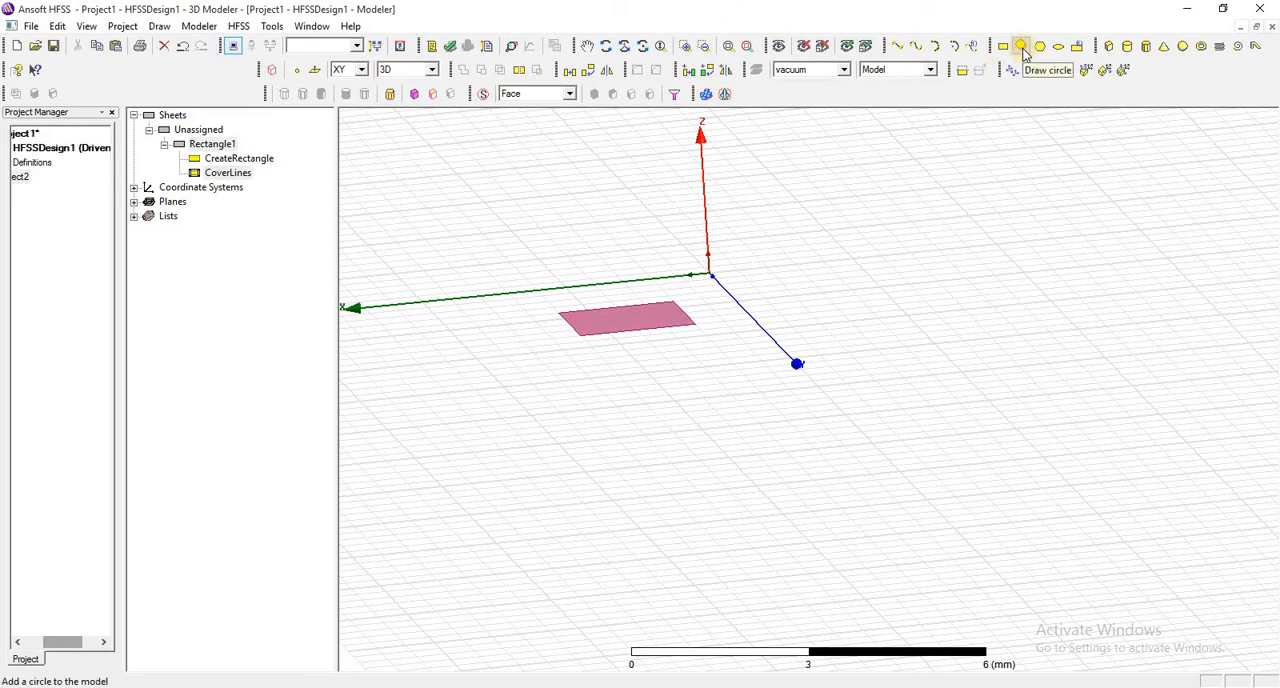
- Review the rectangle's creation properties, checking its position and its X and Y sizes
{"action": "left_click", "coordinate": [212, 146]}
{"action": "double_click", "coordinate": [225, 158]}
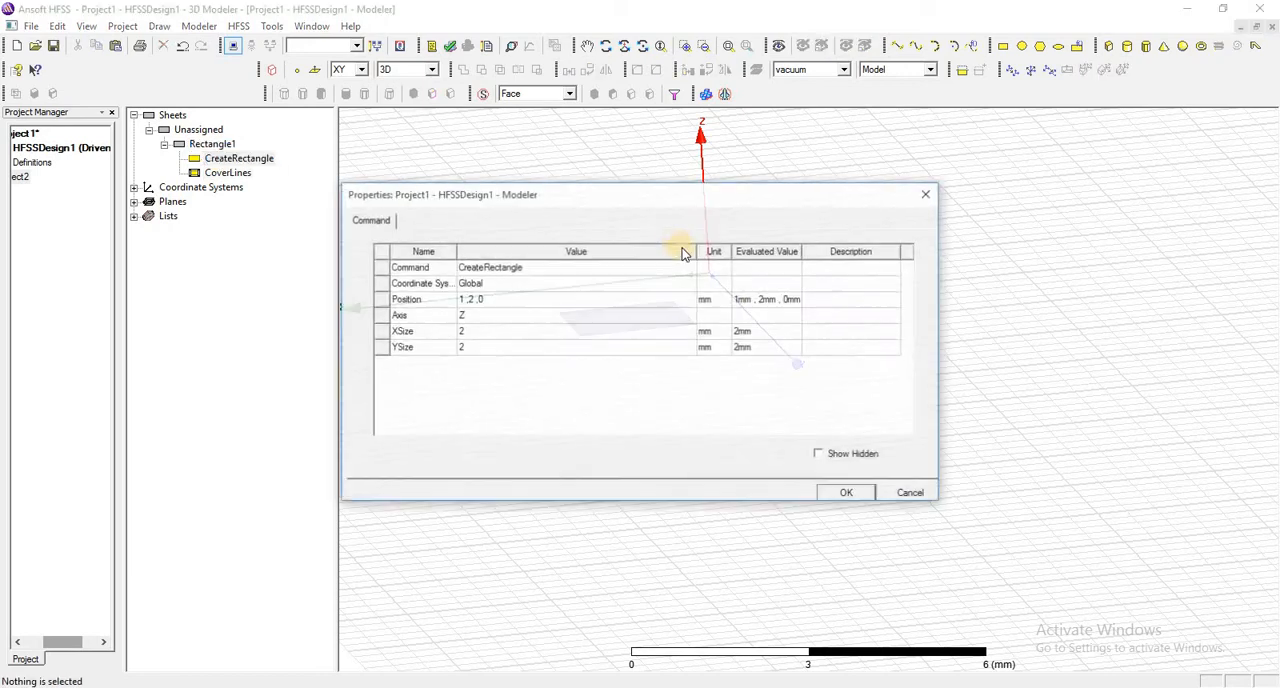
{"action": "left_click", "coordinate": [481, 334]}
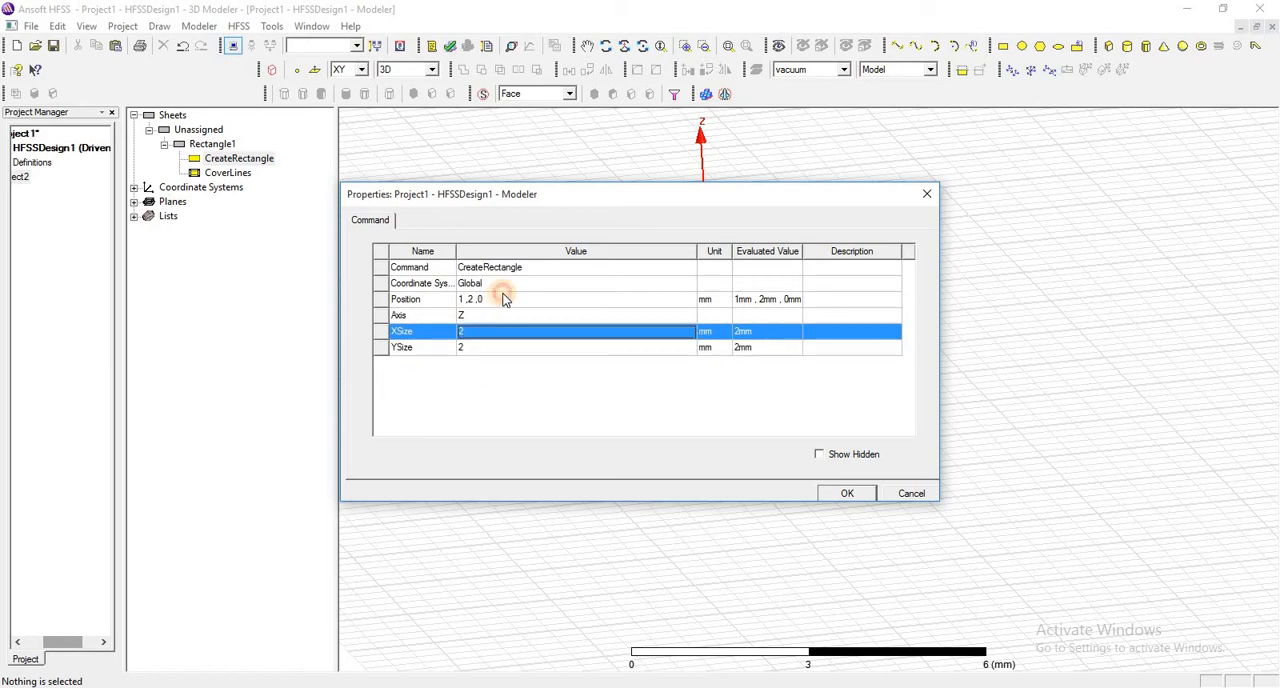
{"action": "left_click", "coordinate": [494, 298]}
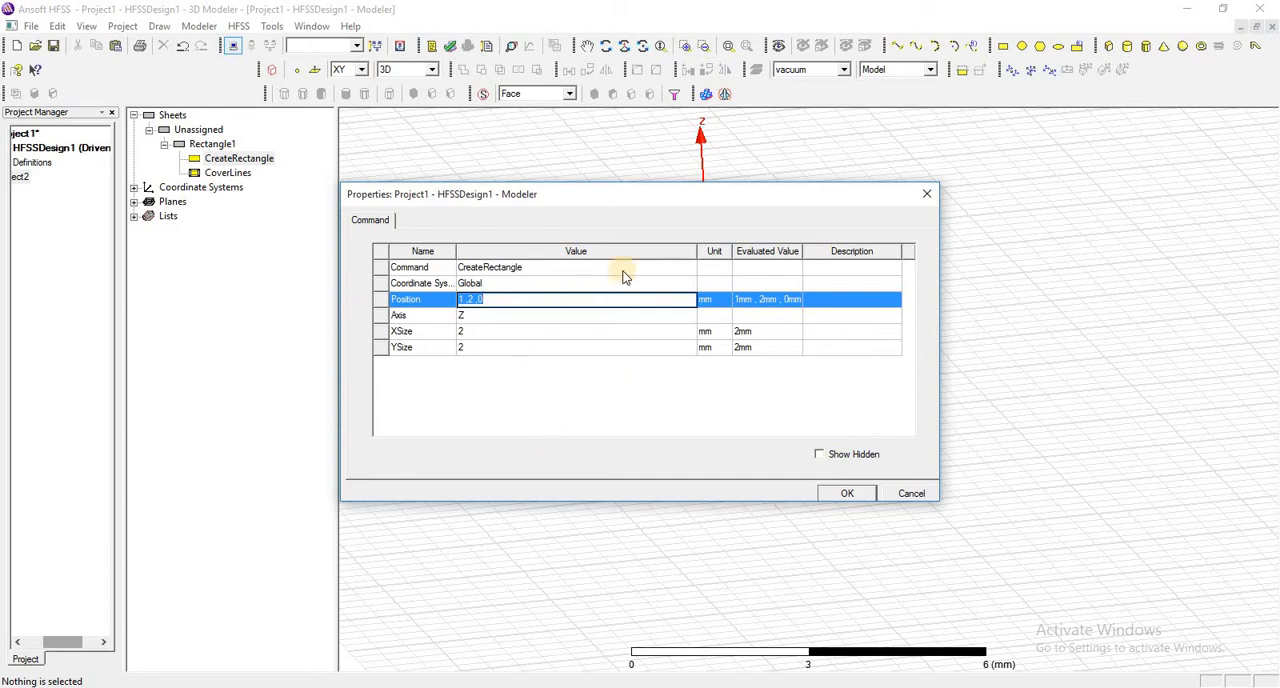
{"action": "left_click", "coordinate": [924, 196]}
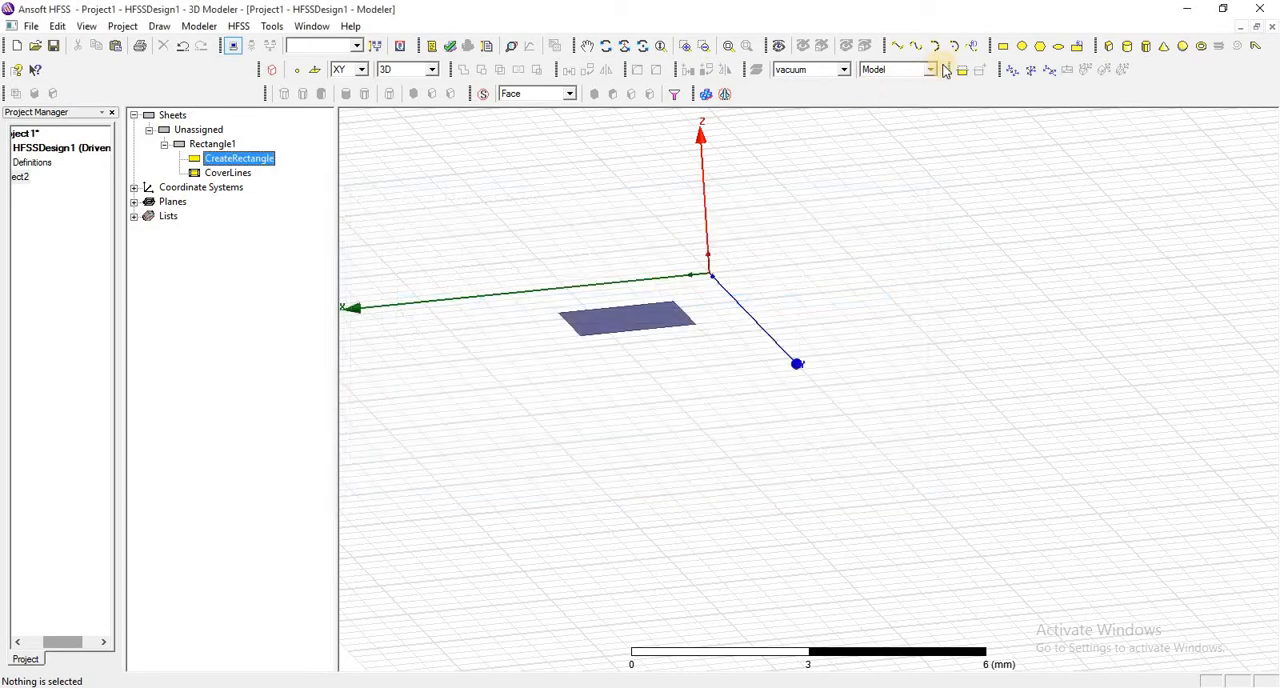
- Draw a circle of about 0.71 mm radius centred on the rectangle's face centre at 2, 3, 0
{"action": "left_click", "coordinate": [1012, 47]}
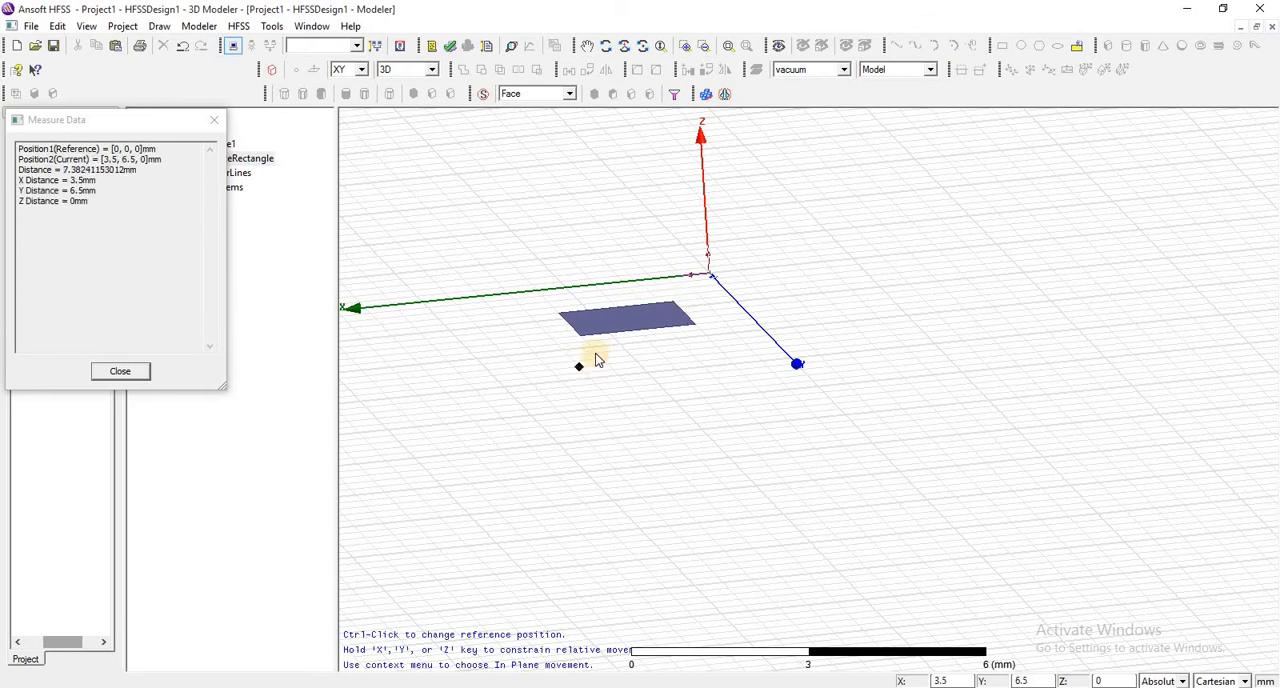
{"action": "left_click", "coordinate": [605, 45]}
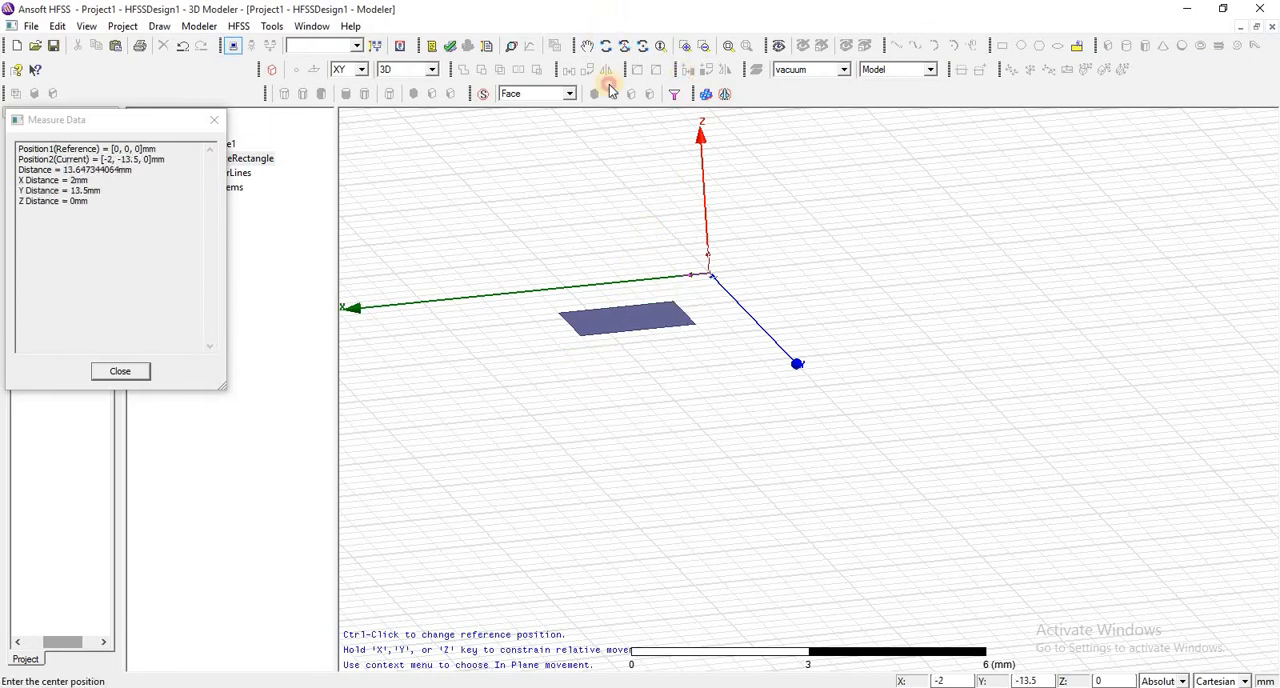
{"action": "left_click_drag", "start_coordinate": [611, 318], "coordinate": [629, 388]}
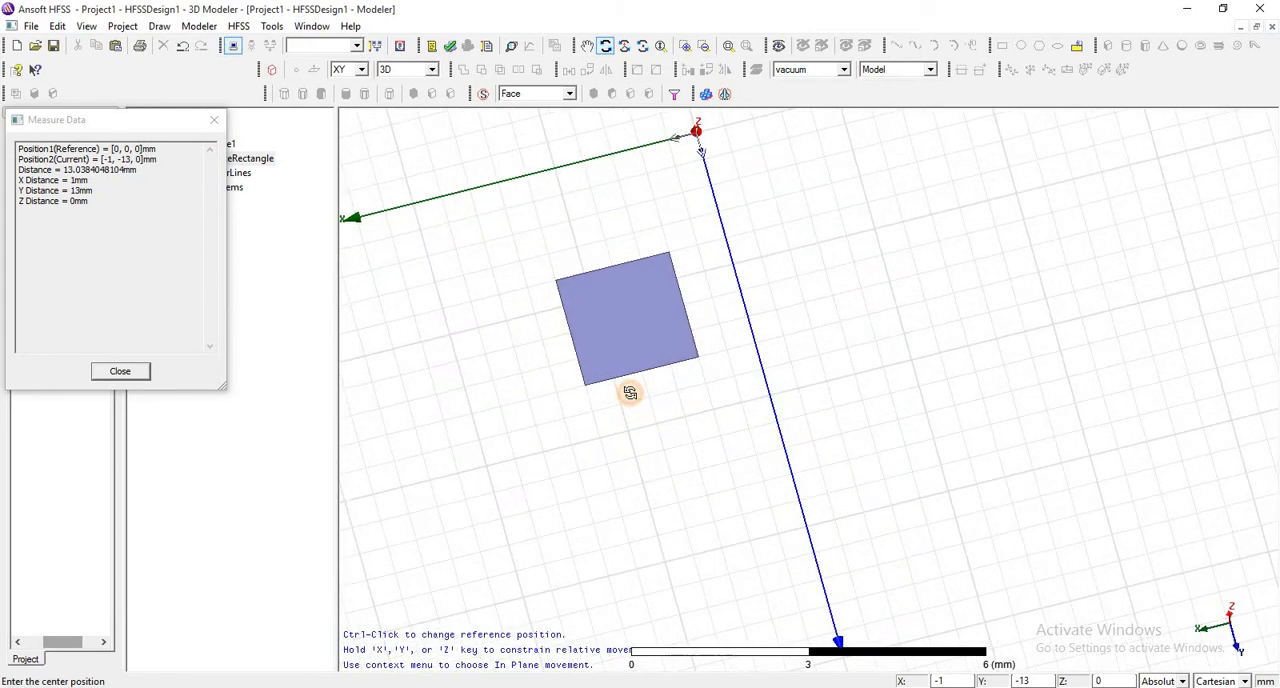
{"action": "right_click", "coordinate": [650, 303]}
{"action": "left_click", "coordinate": [700, 307]}
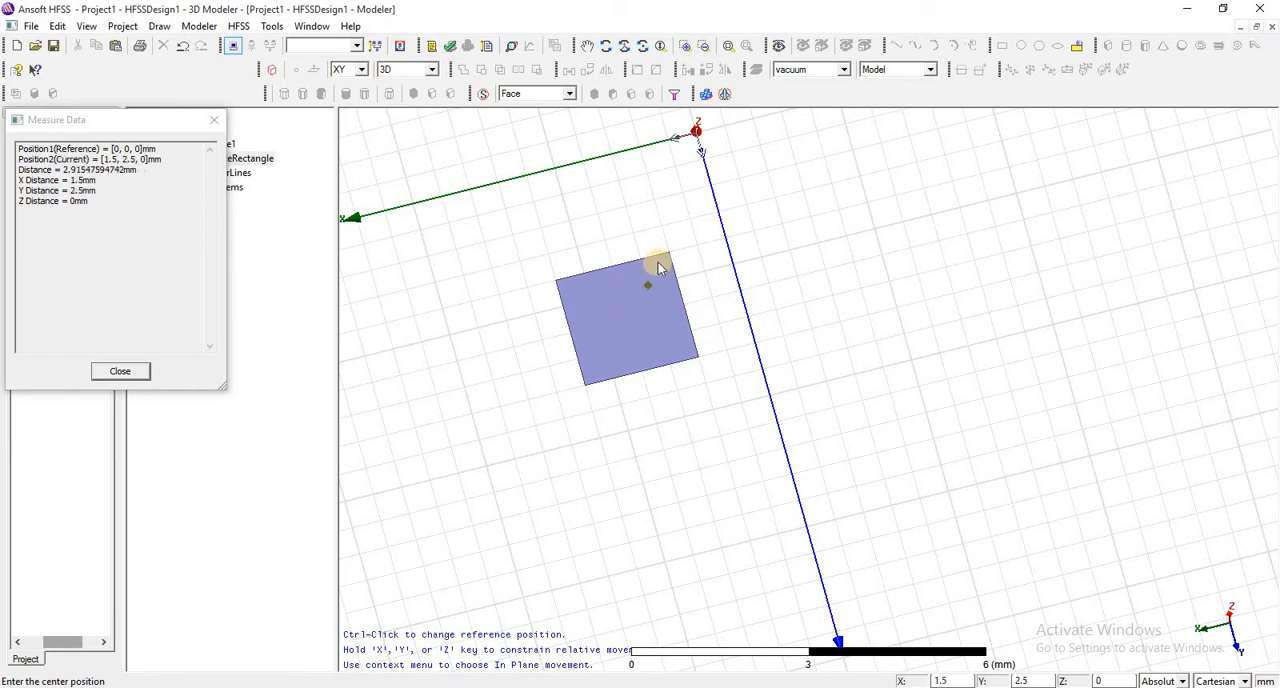
{"action": "left_click", "coordinate": [629, 320]}
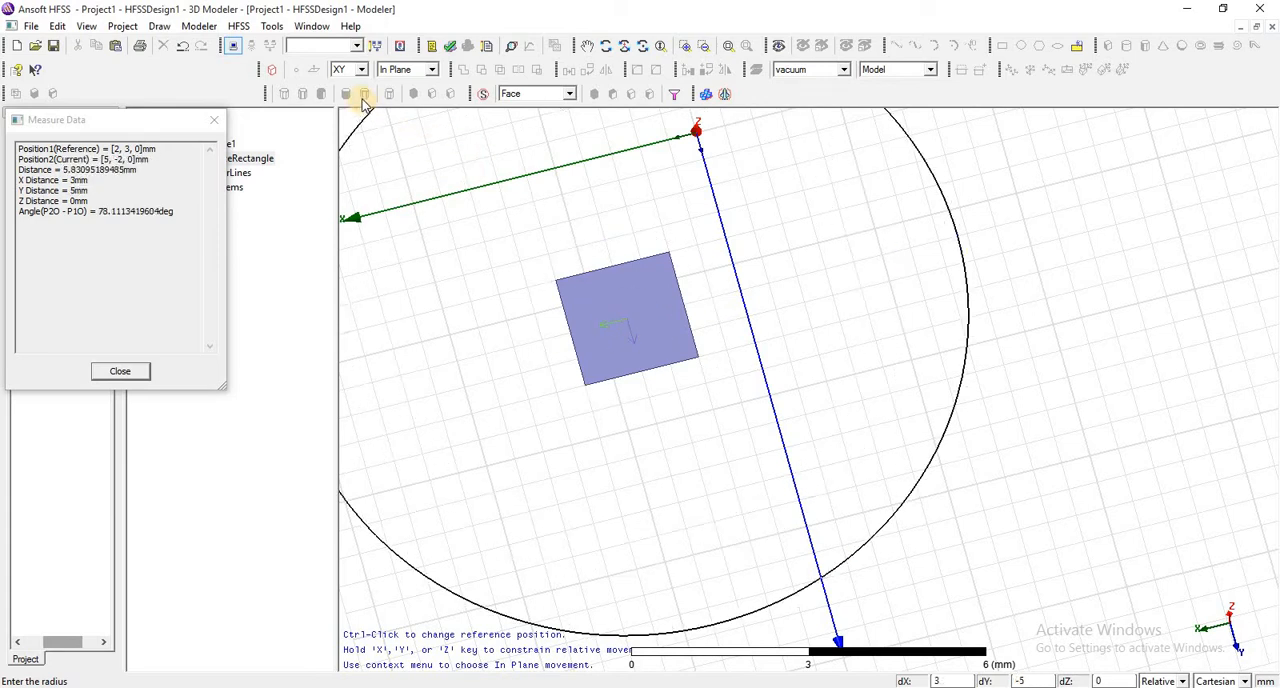
{"action": "left_click", "coordinate": [612, 284]}
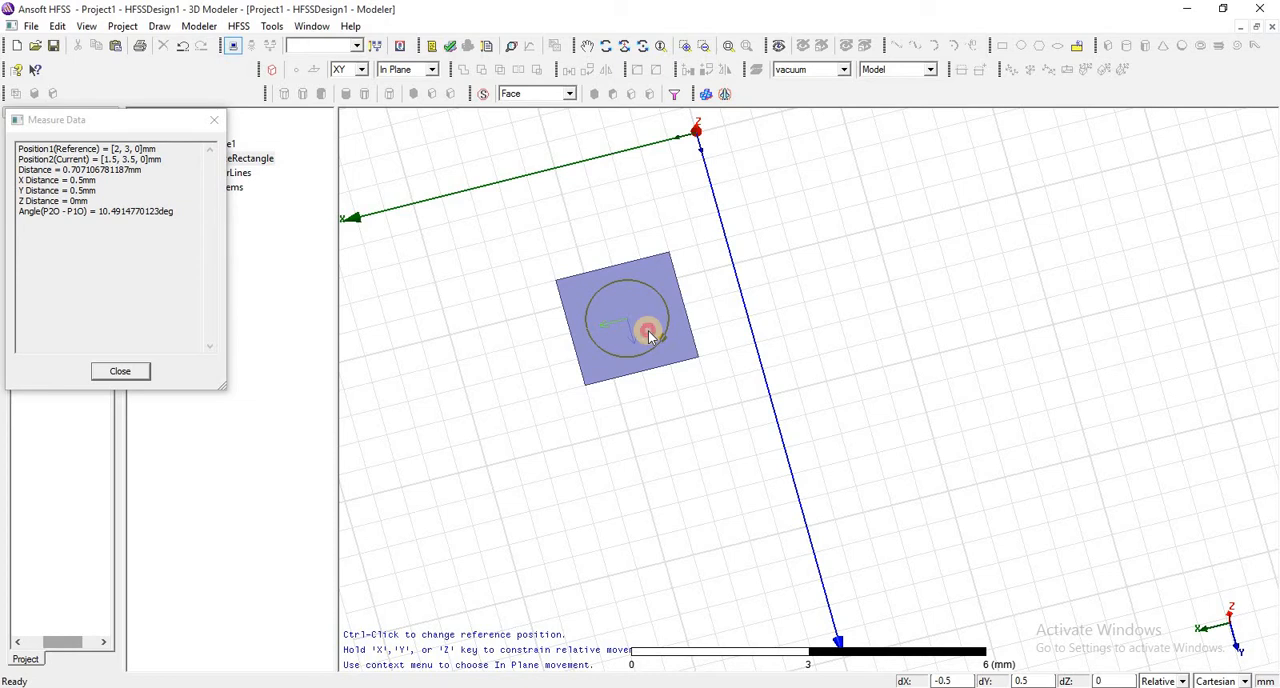
{"action": "left_click", "coordinate": [648, 335]}
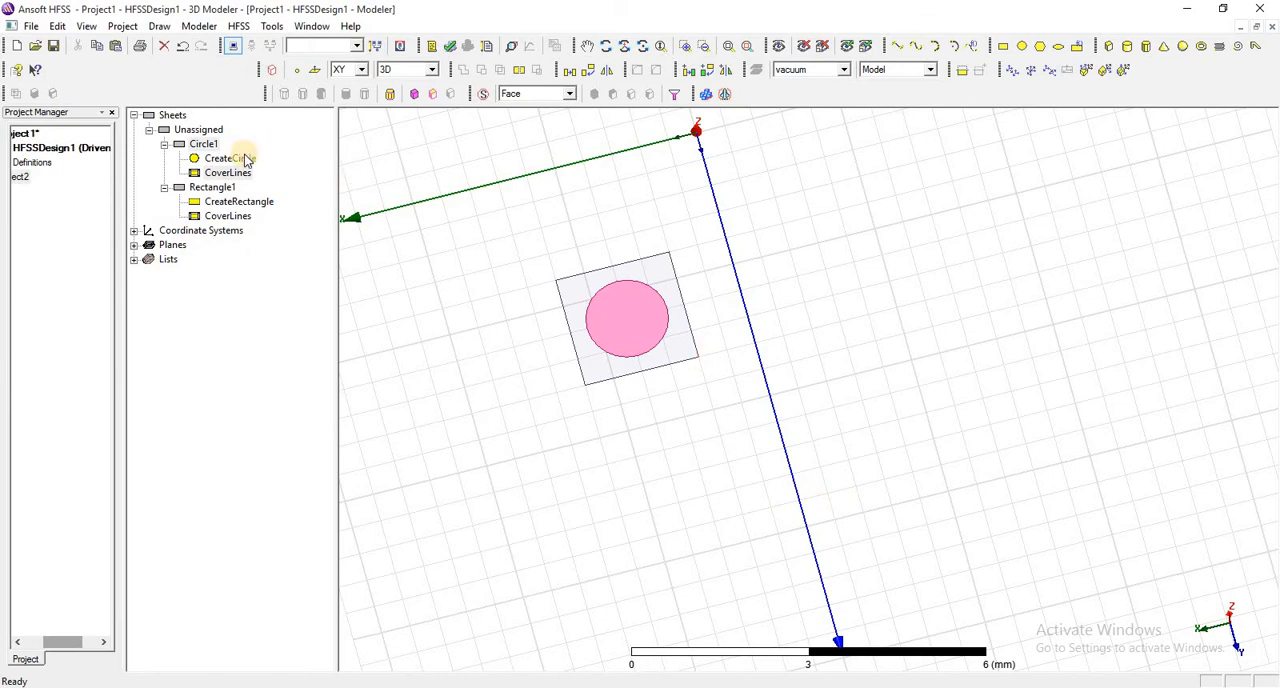
- Set the circle's radius to 0.5 mm and check the value in its creation properties
{"action": "left_click", "coordinate": [212, 146]}
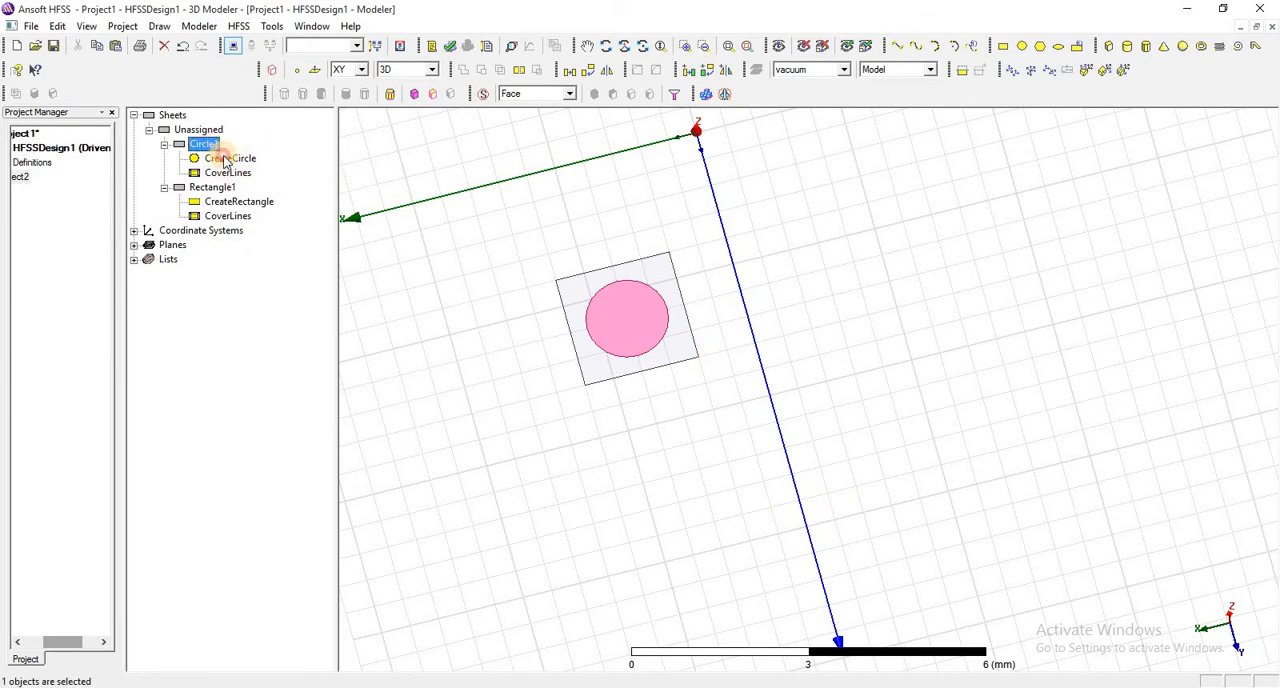
{"action": "double_click", "coordinate": [225, 162]}
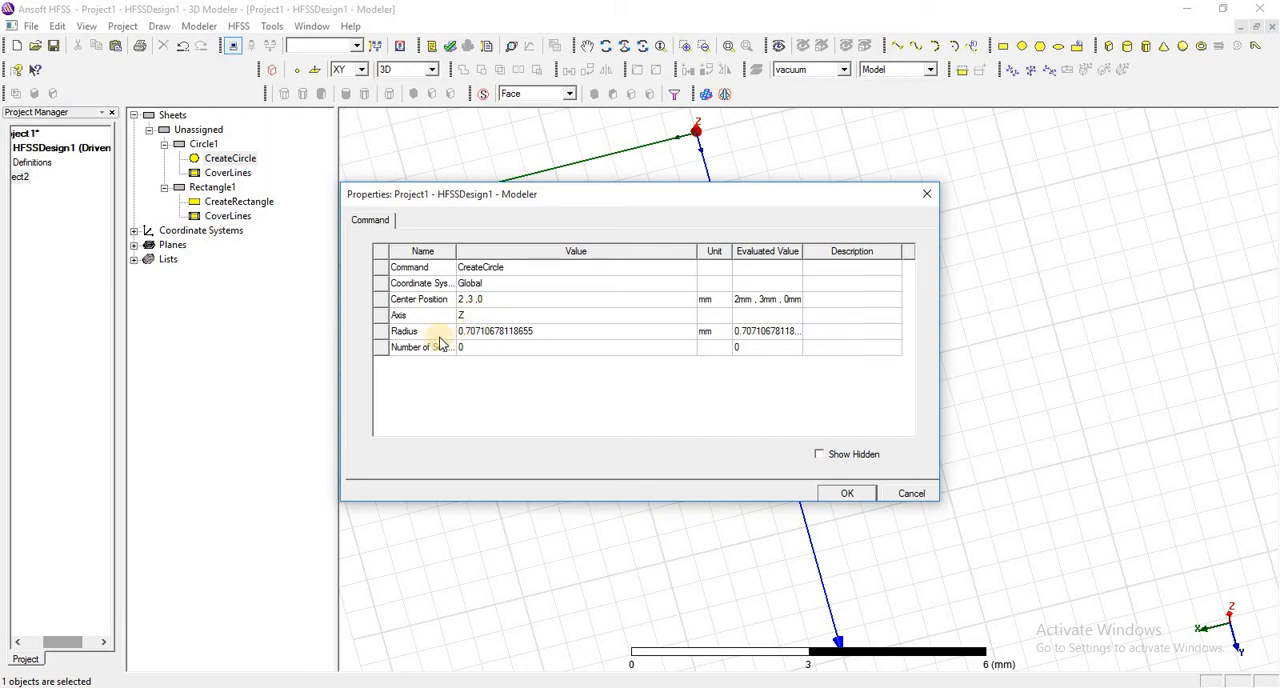
{"action": "left_click", "coordinate": [550, 331]}
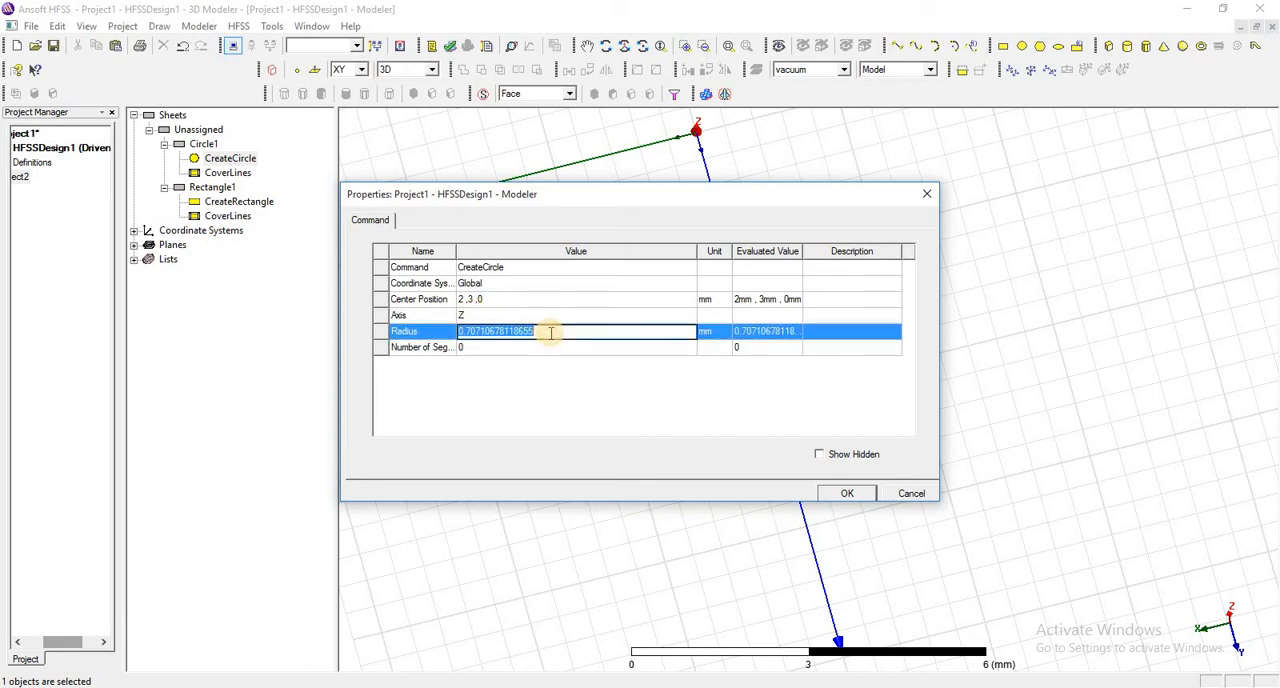
{"action": "key", "text": "BackSpace"}
{"action": "type", "text": "0"}
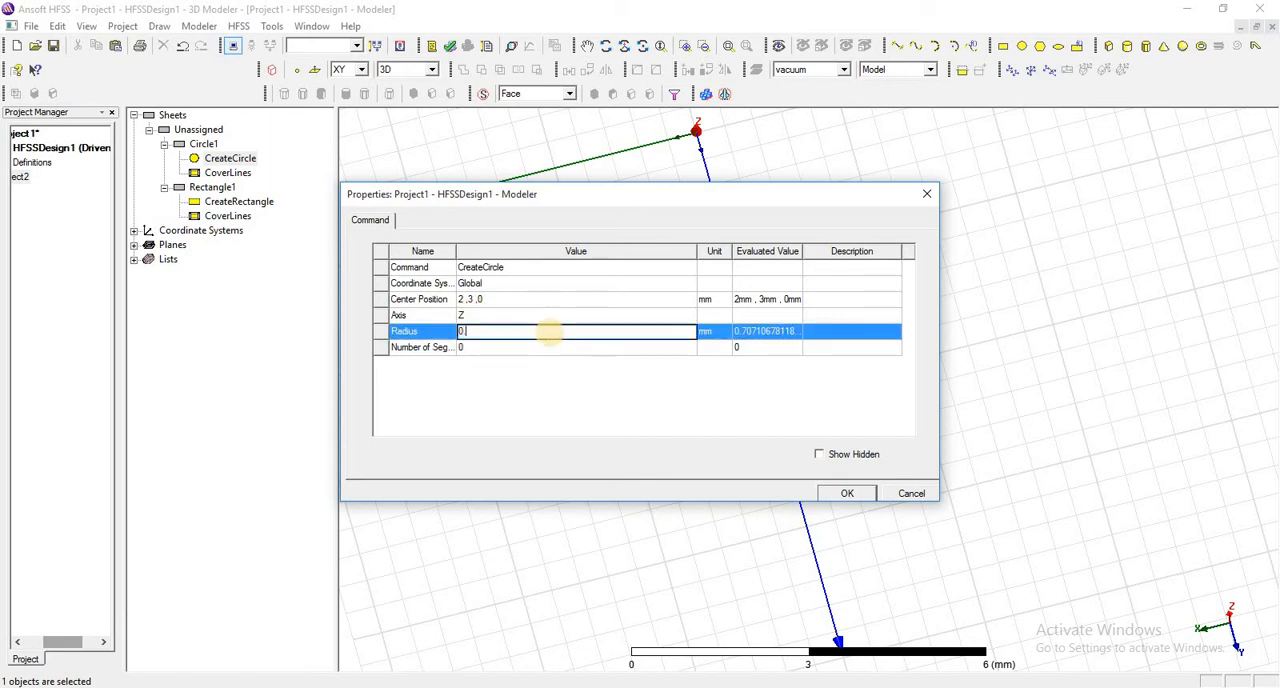
{"action": "type", "text": ".5"}
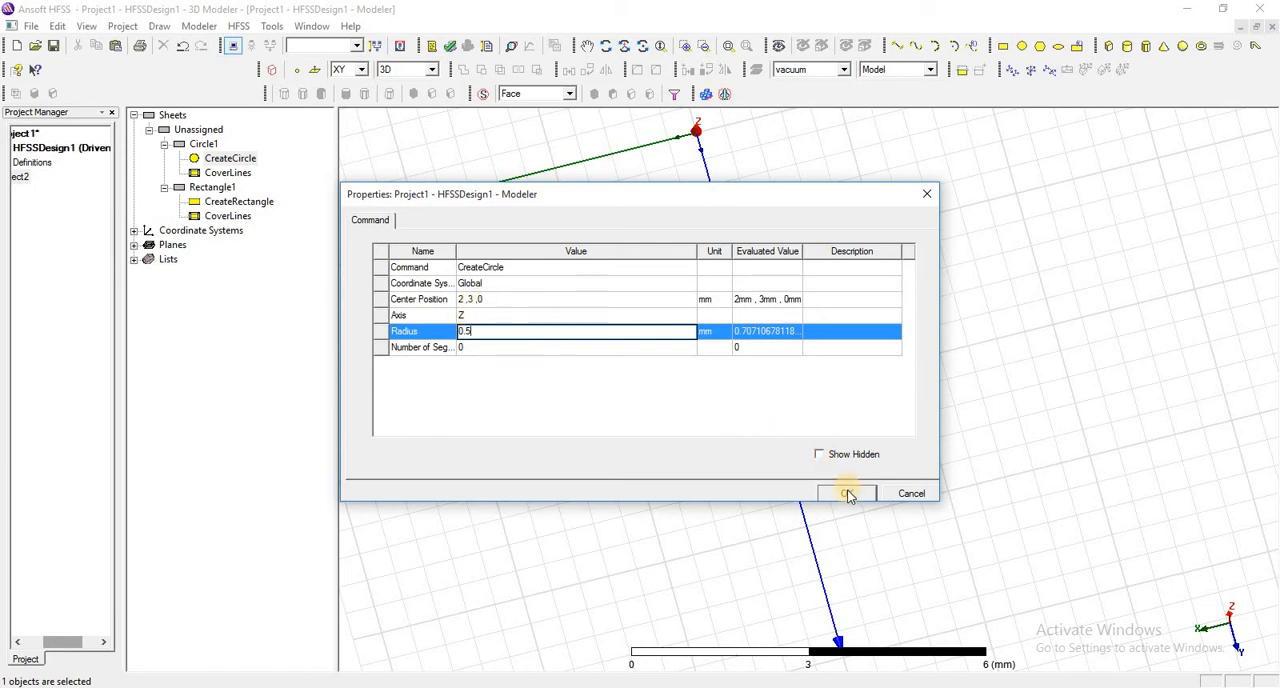
{"action": "left_click", "coordinate": [847, 494]}
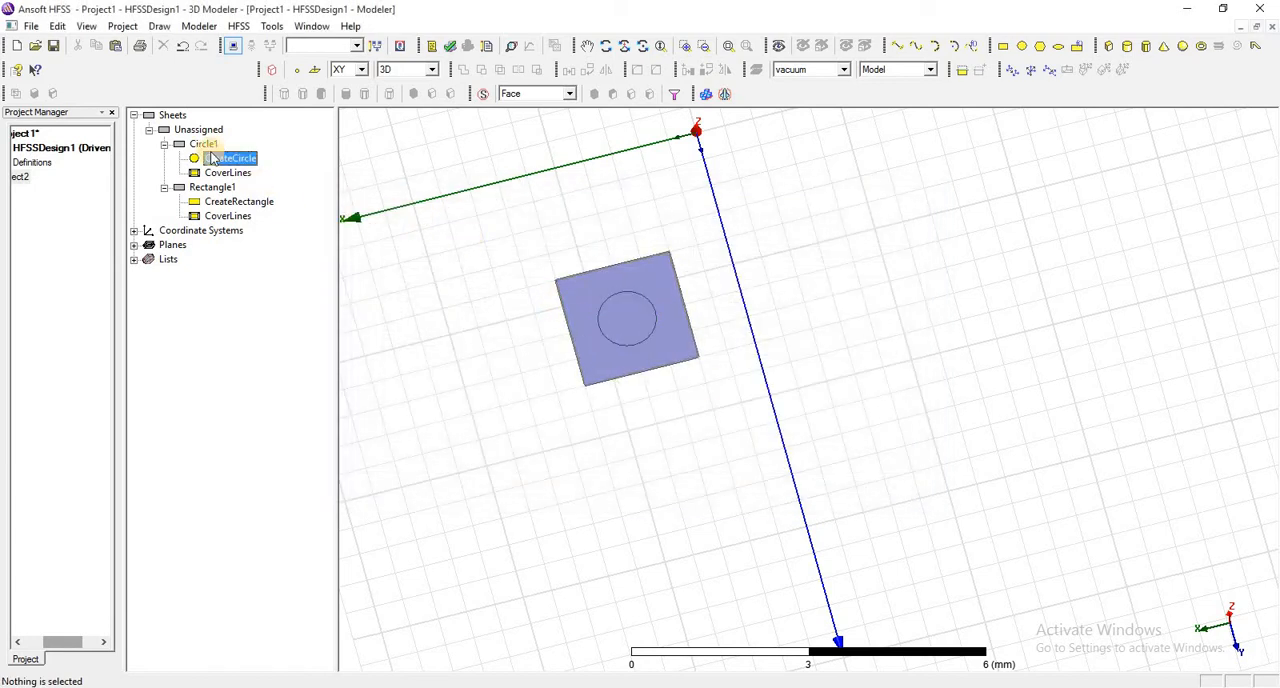
{"action": "double_click", "coordinate": [212, 158]}
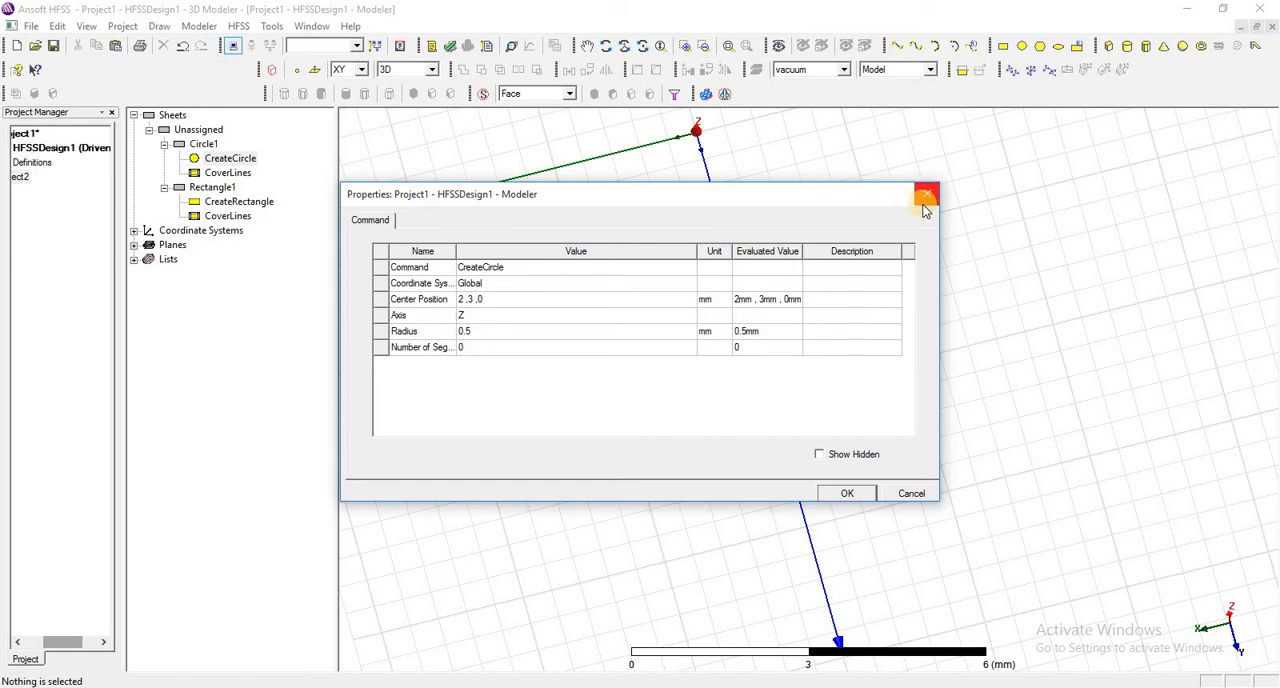
{"action": "left_click", "coordinate": [847, 491]}
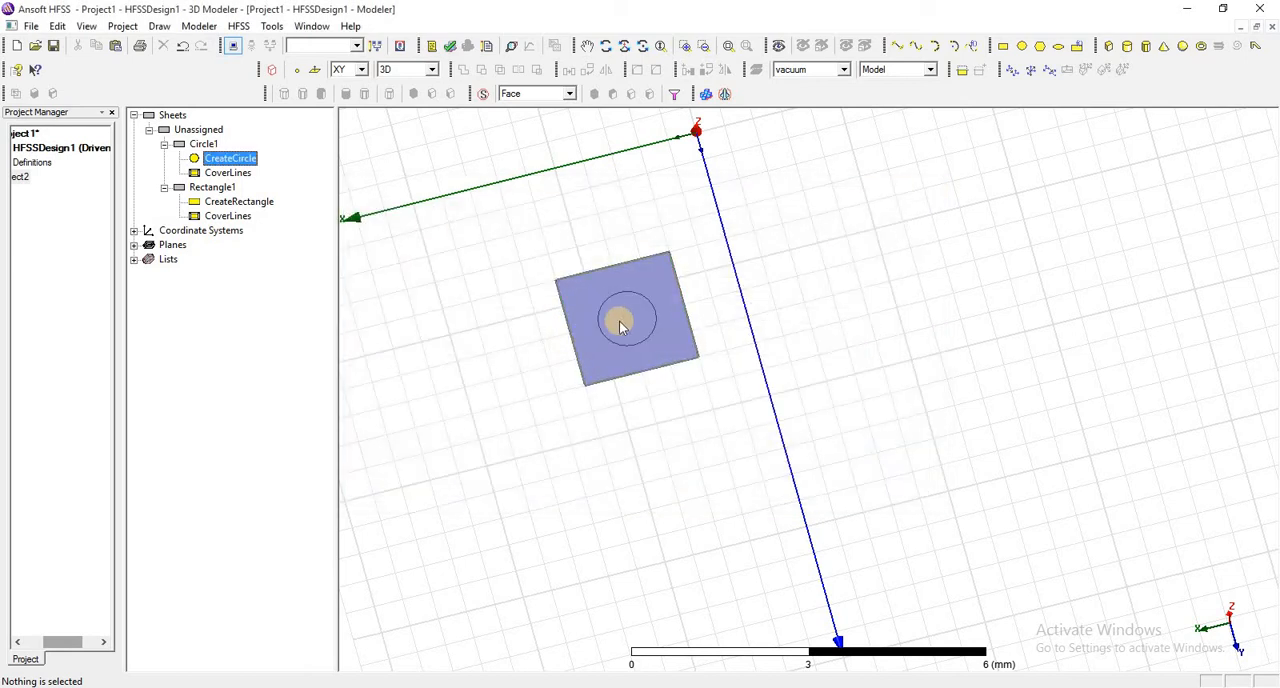
- Change the circle's display colour to green and deselect it
{"action": "double_click", "coordinate": [205, 146]}
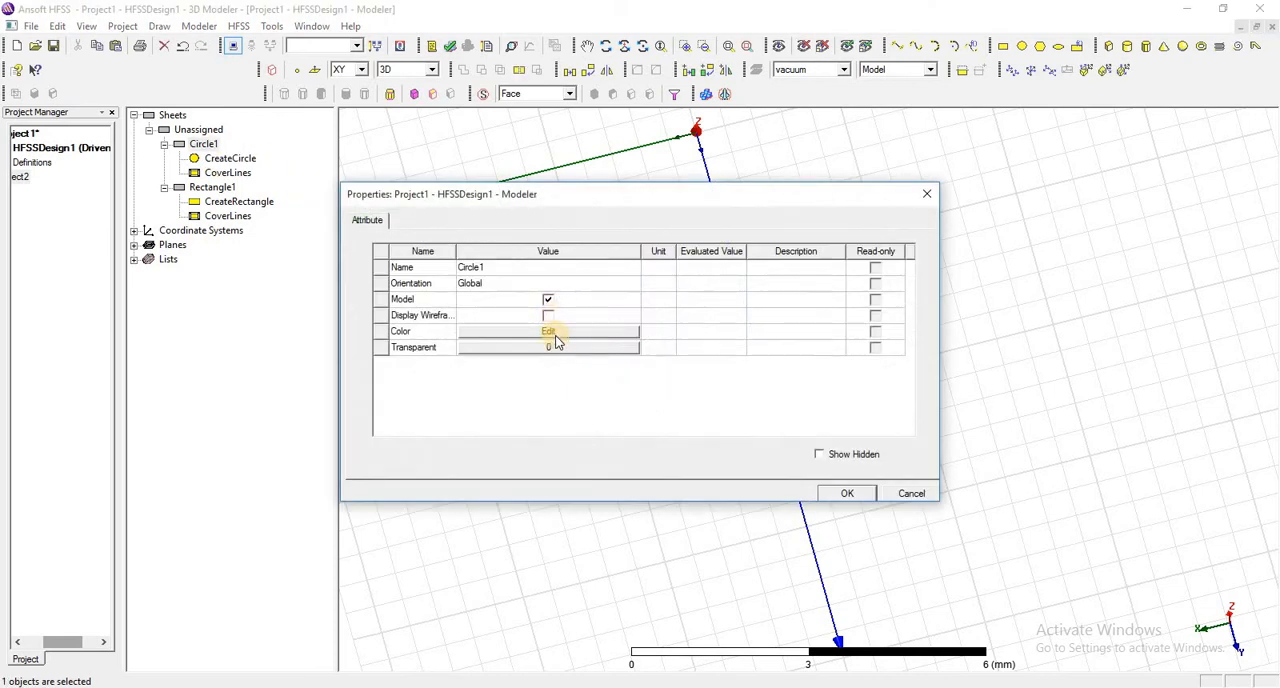
{"action": "left_click", "coordinate": [549, 331]}
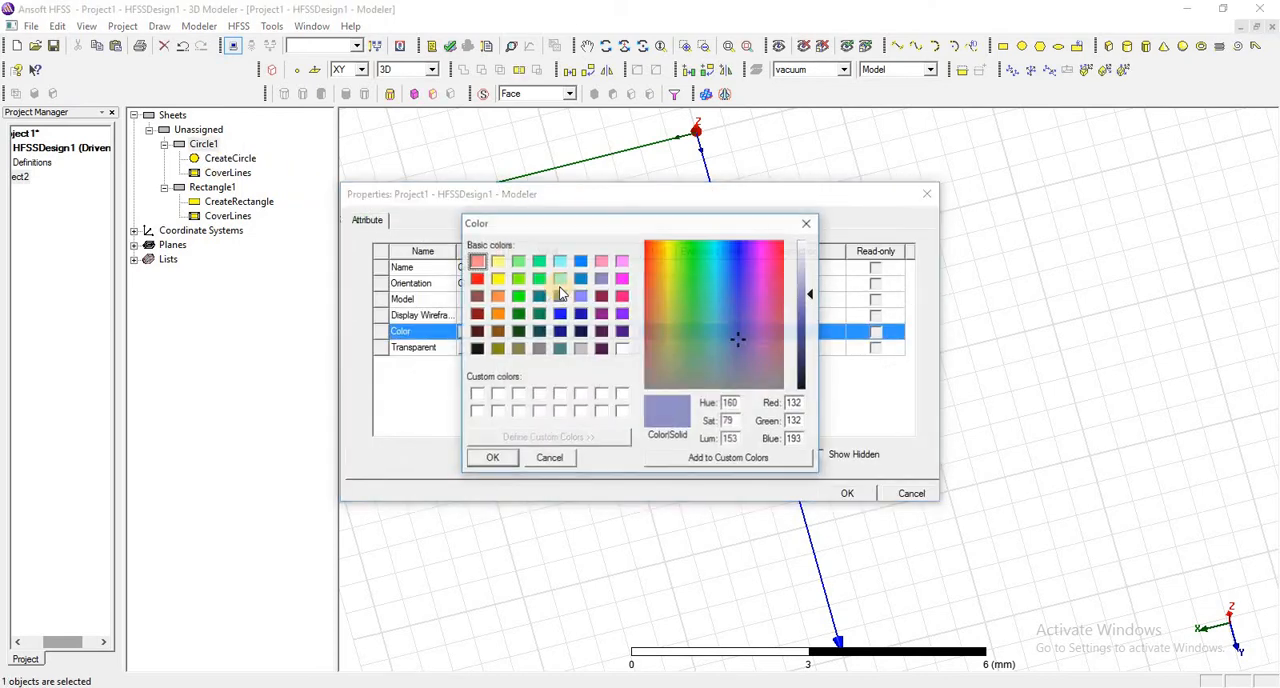
{"action": "left_click", "coordinate": [476, 278]}
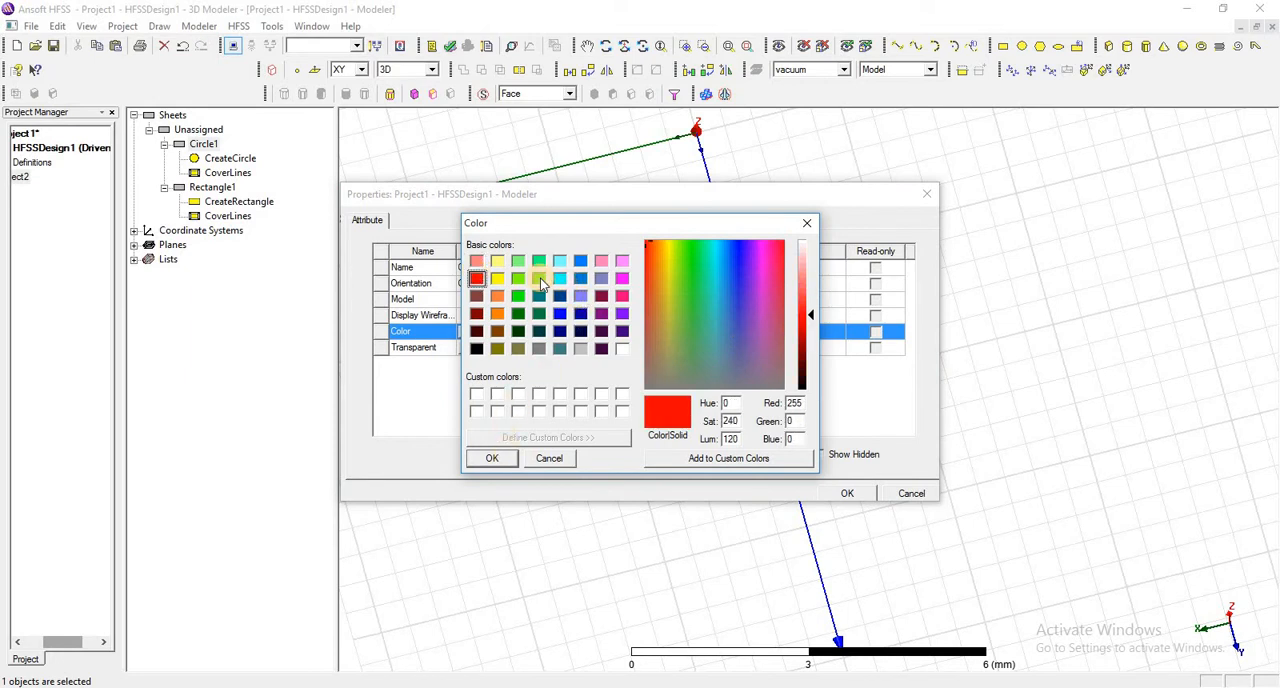
{"action": "left_click", "coordinate": [539, 279]}
{"action": "left_click", "coordinate": [492, 458]}
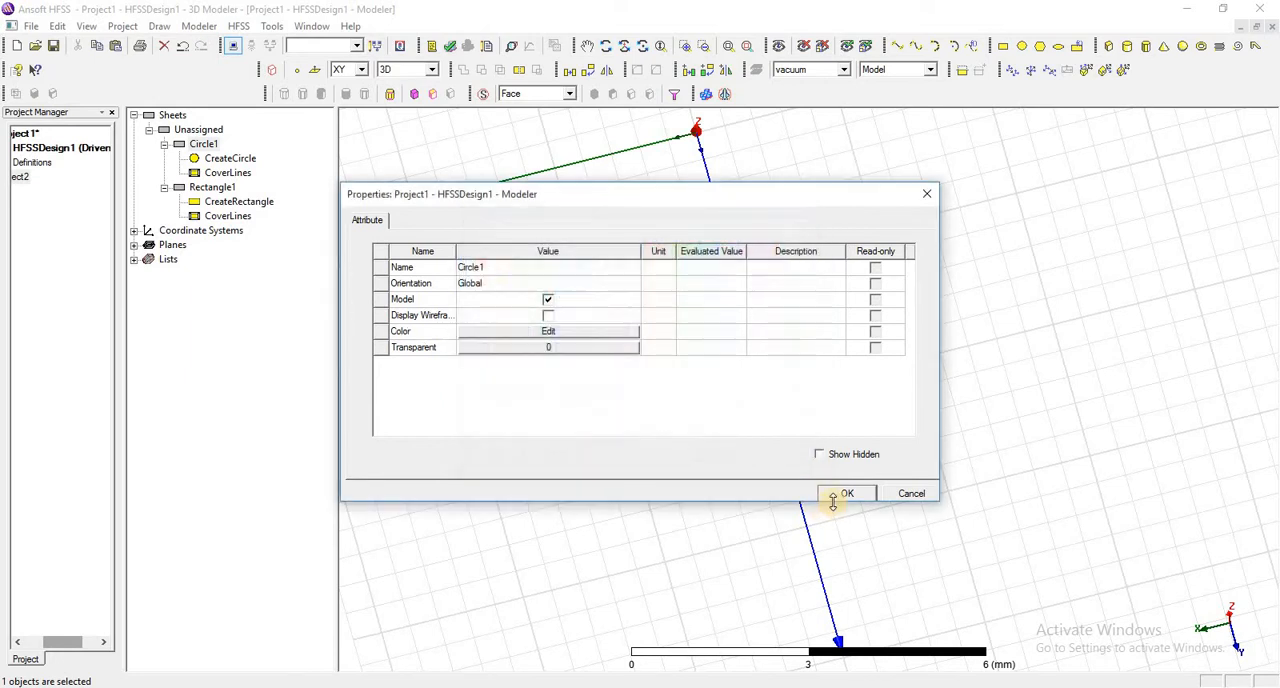
{"action": "left_click", "coordinate": [835, 494]}
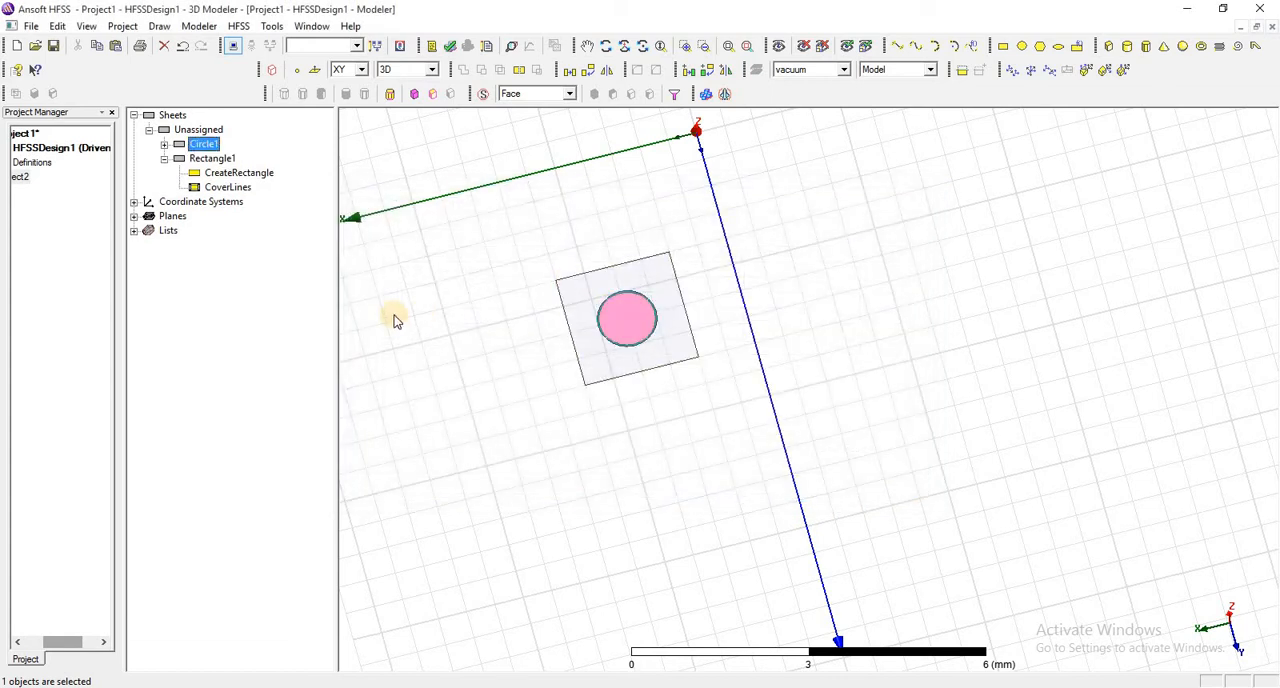
{"action": "left_click", "coordinate": [482, 312]}
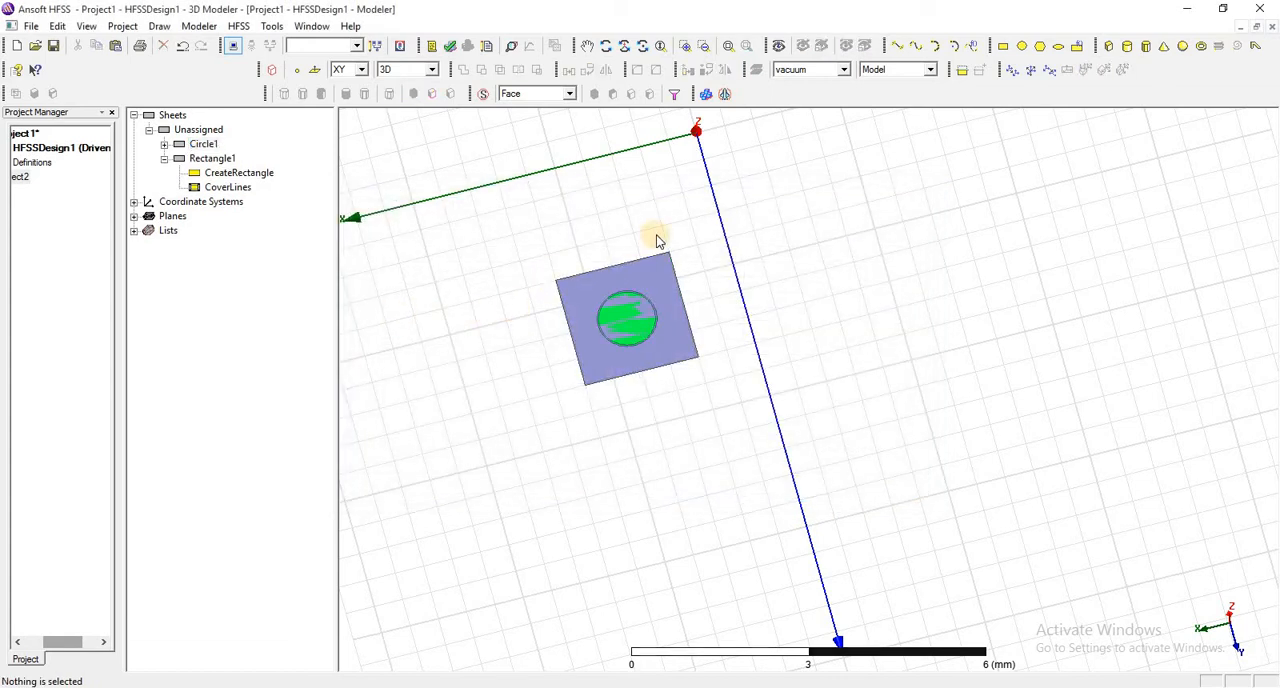
- Outline a regular polygon centred on the circle at 2, 3, 0 with its first vertex at 3.5, 4, 0
{"action": "left_click", "coordinate": [1039, 48]}
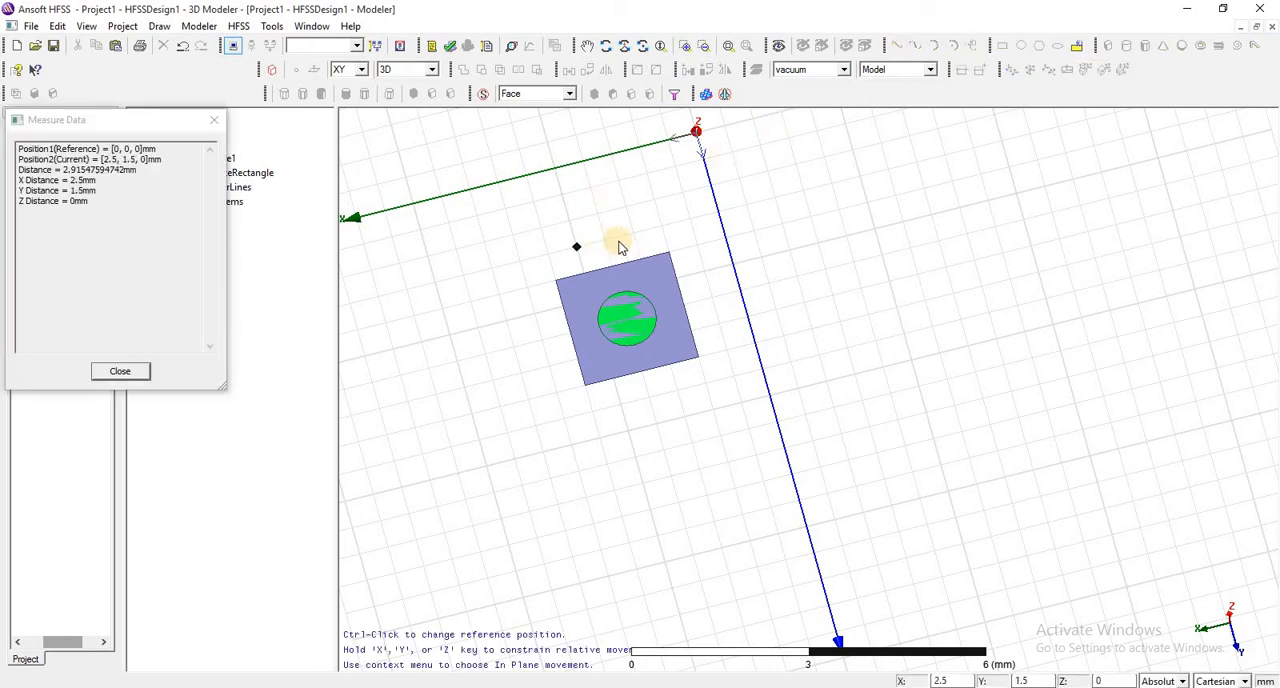
{"action": "left_click", "coordinate": [628, 324]}
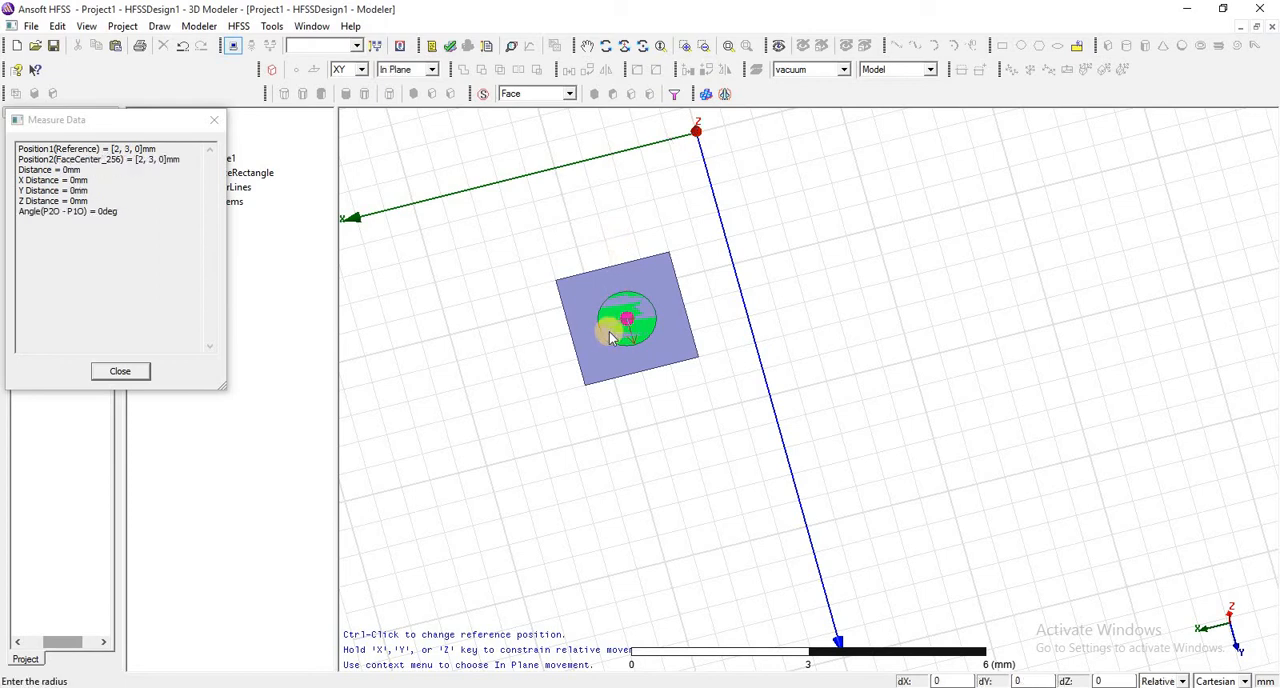
{"action": "left_click", "coordinate": [559, 389]}
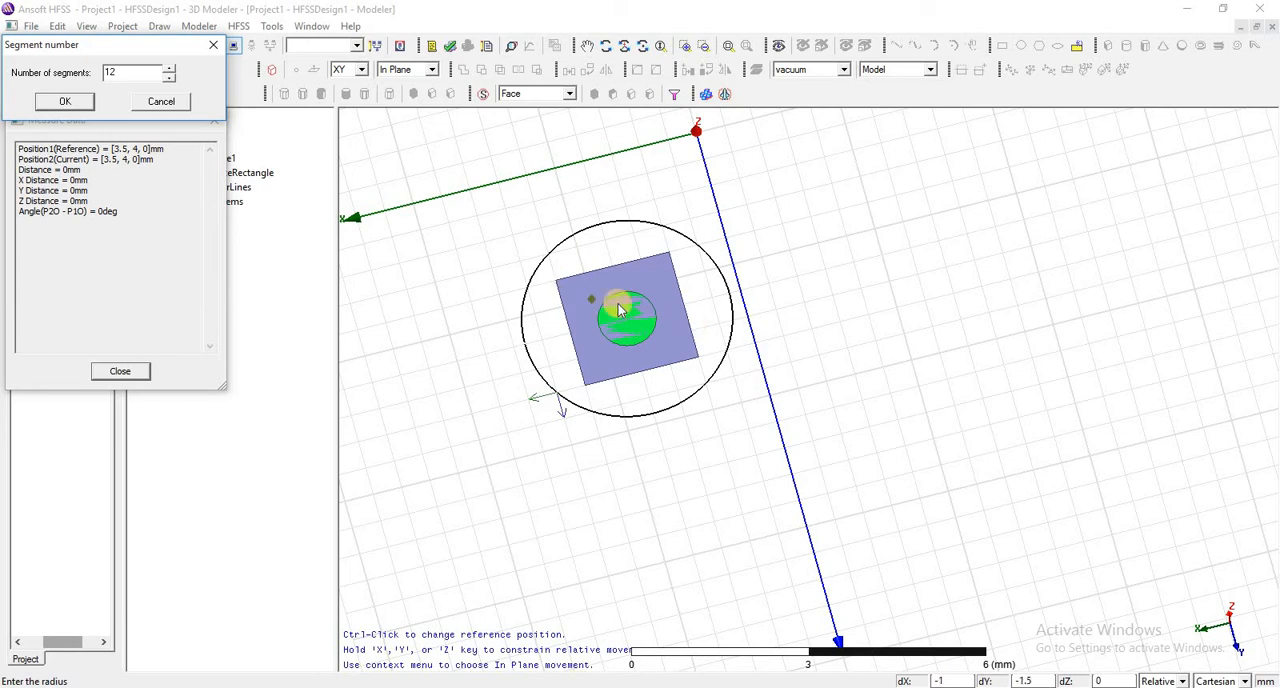
- Preview the polygon outline with 6, 12, 3, 4 and 5 segments in turn
{"action": "left_click", "coordinate": [131, 68]}
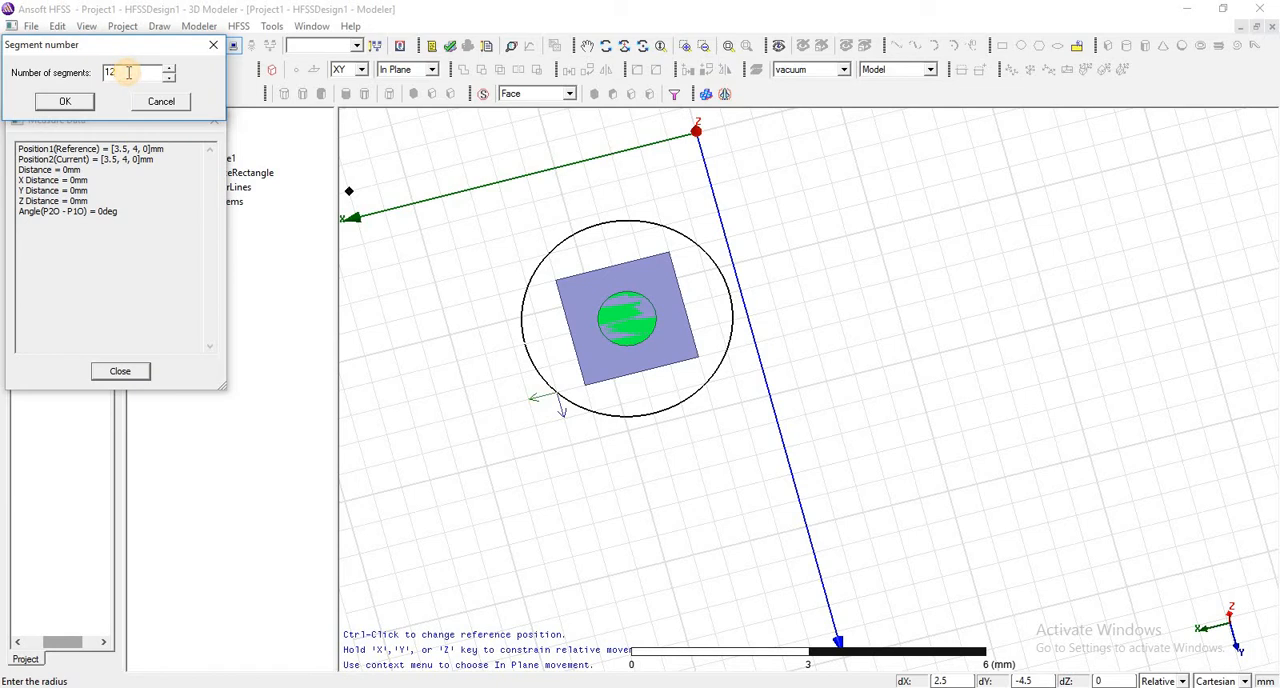
{"action": "key", "text": "BackSpace"}
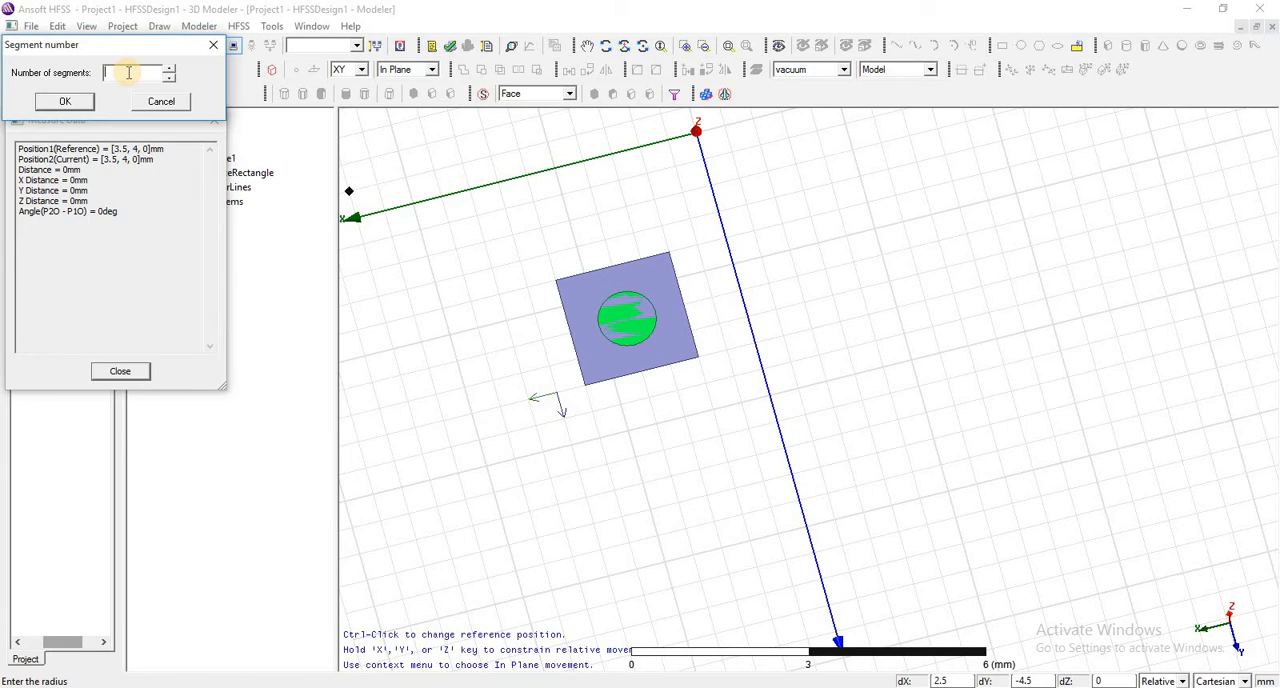
{"action": "type", "text": "6"}
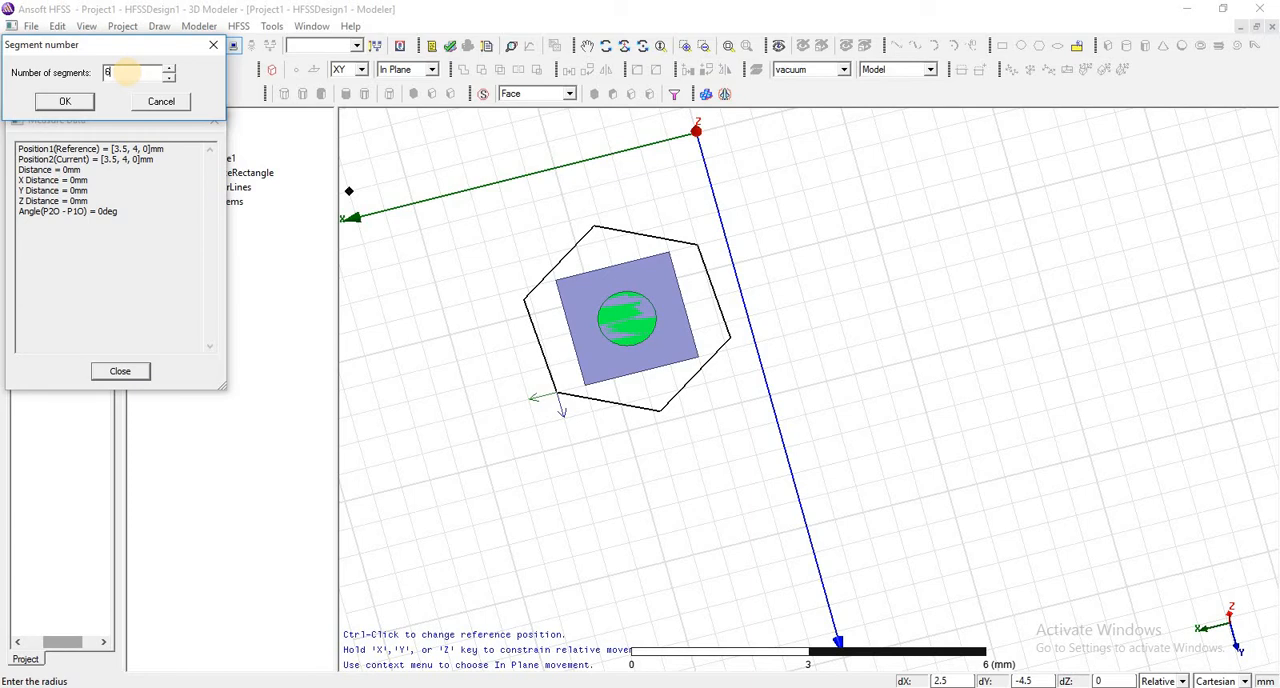
{"action": "type", "text": "12"}
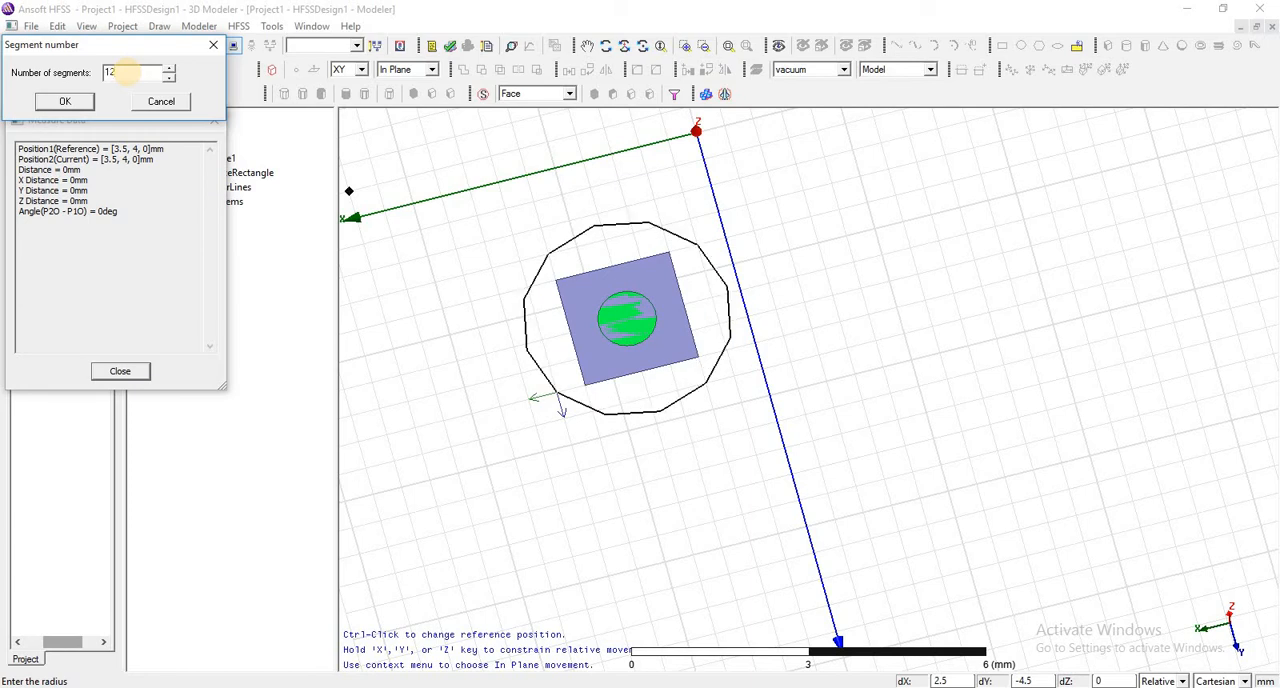
{"action": "key", "text": "BackSpace"}
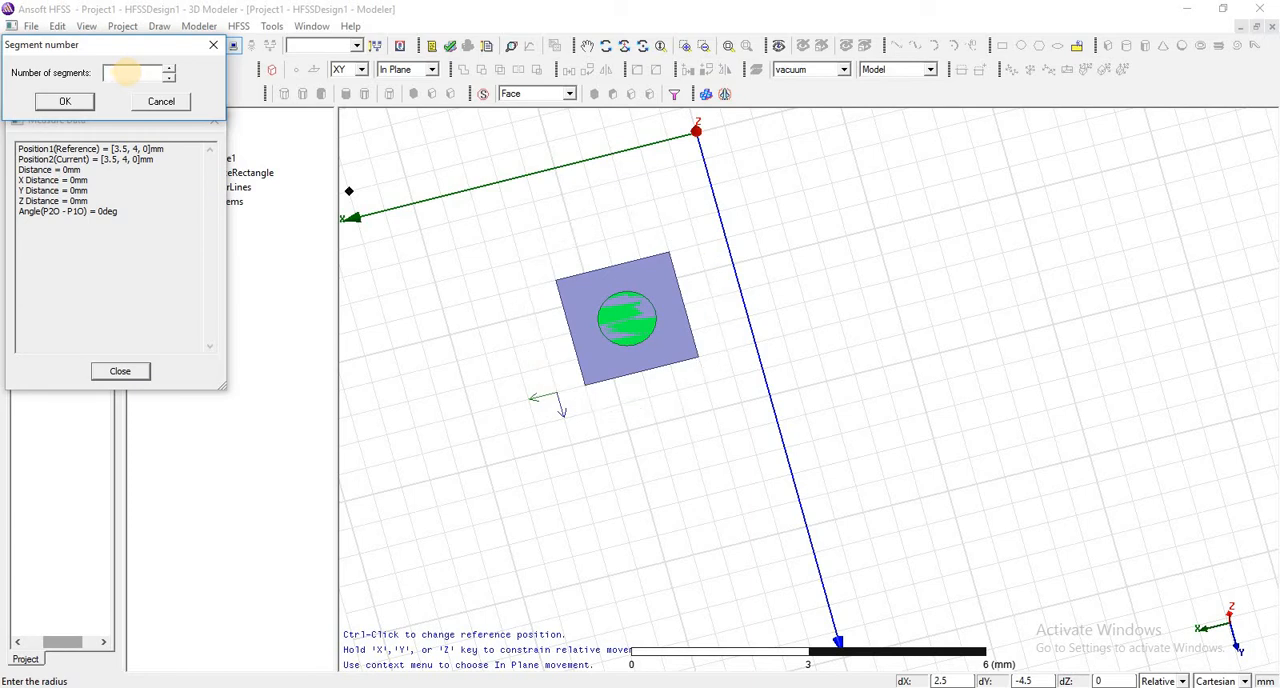
{"action": "type", "text": "34"}
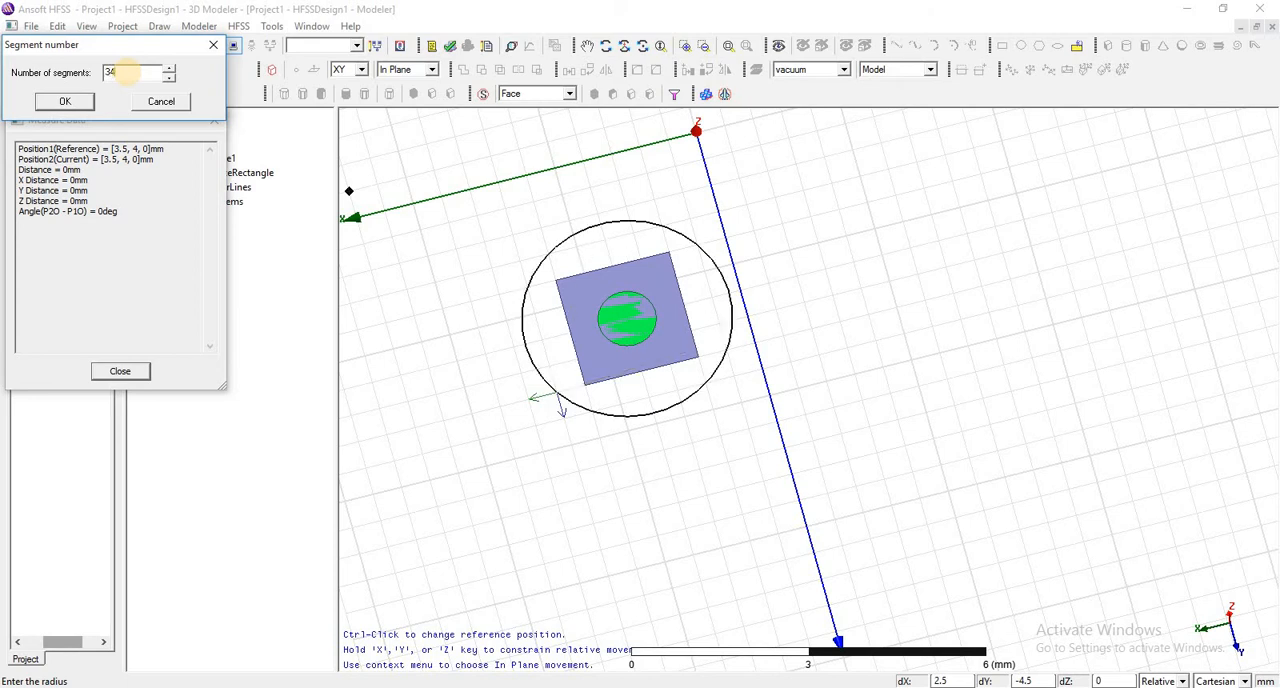
{"action": "key", "text": "BackSpace"}
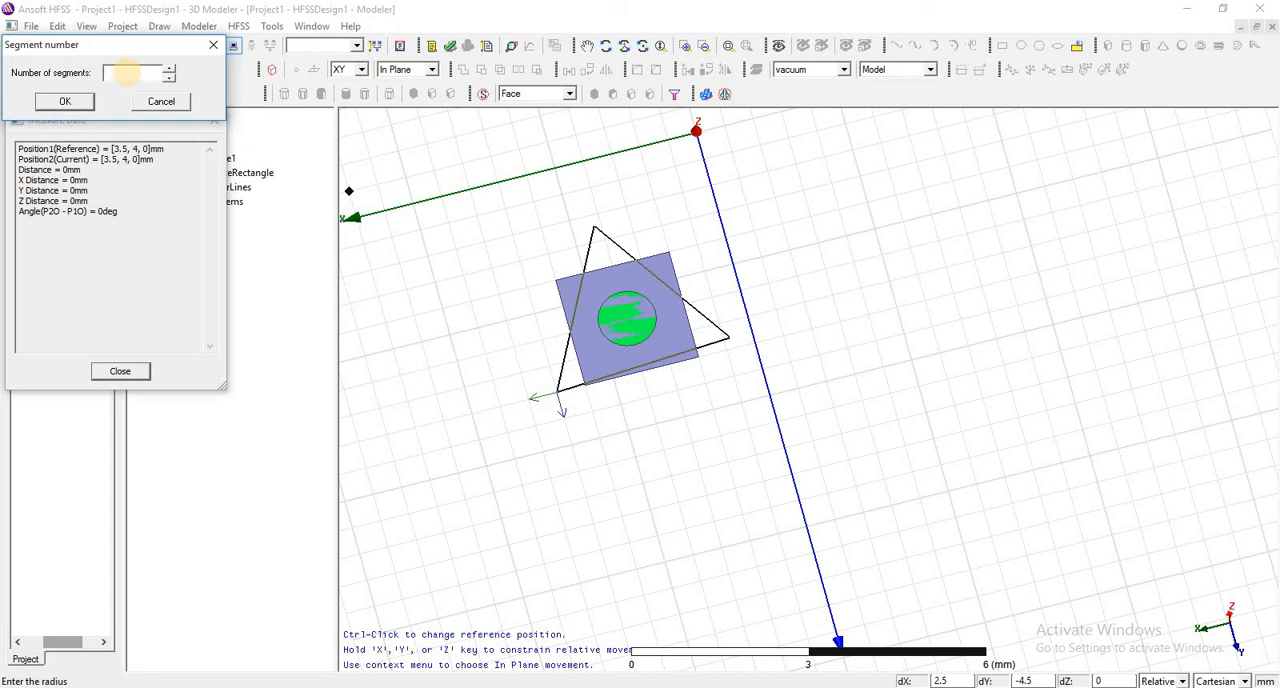
{"action": "type", "text": "4"}
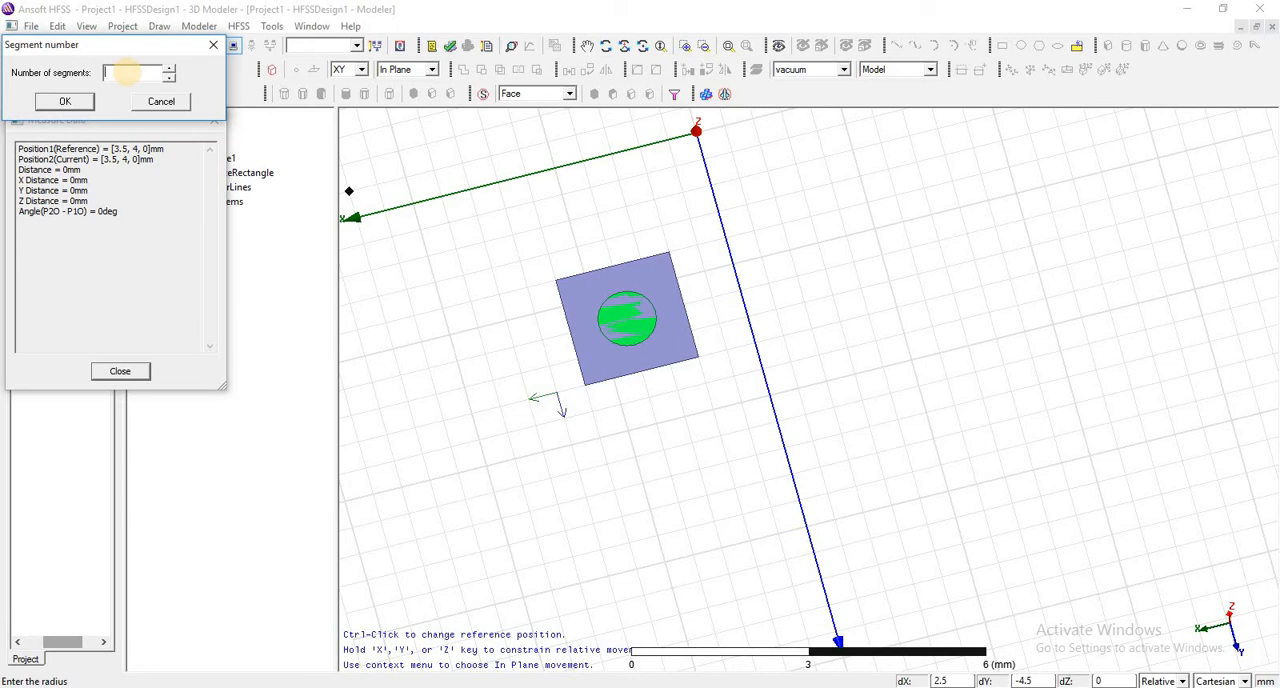
{"action": "type", "text": "3"}
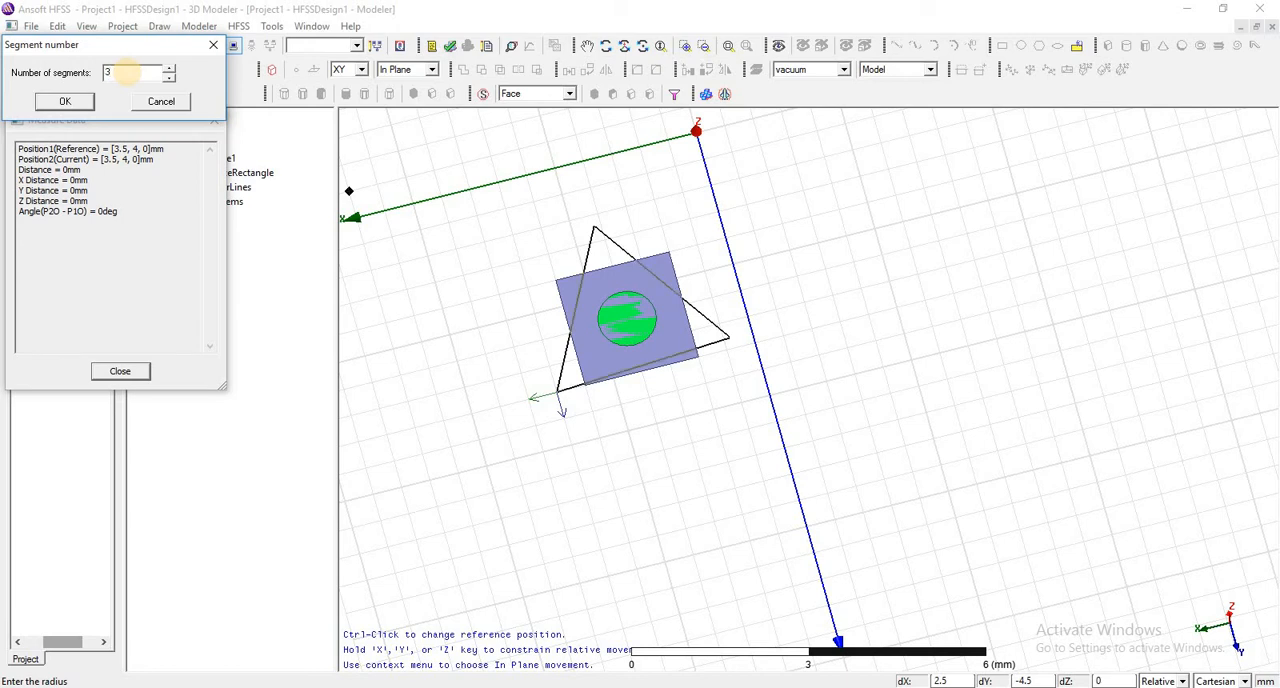
{"action": "type", "text": "4"}
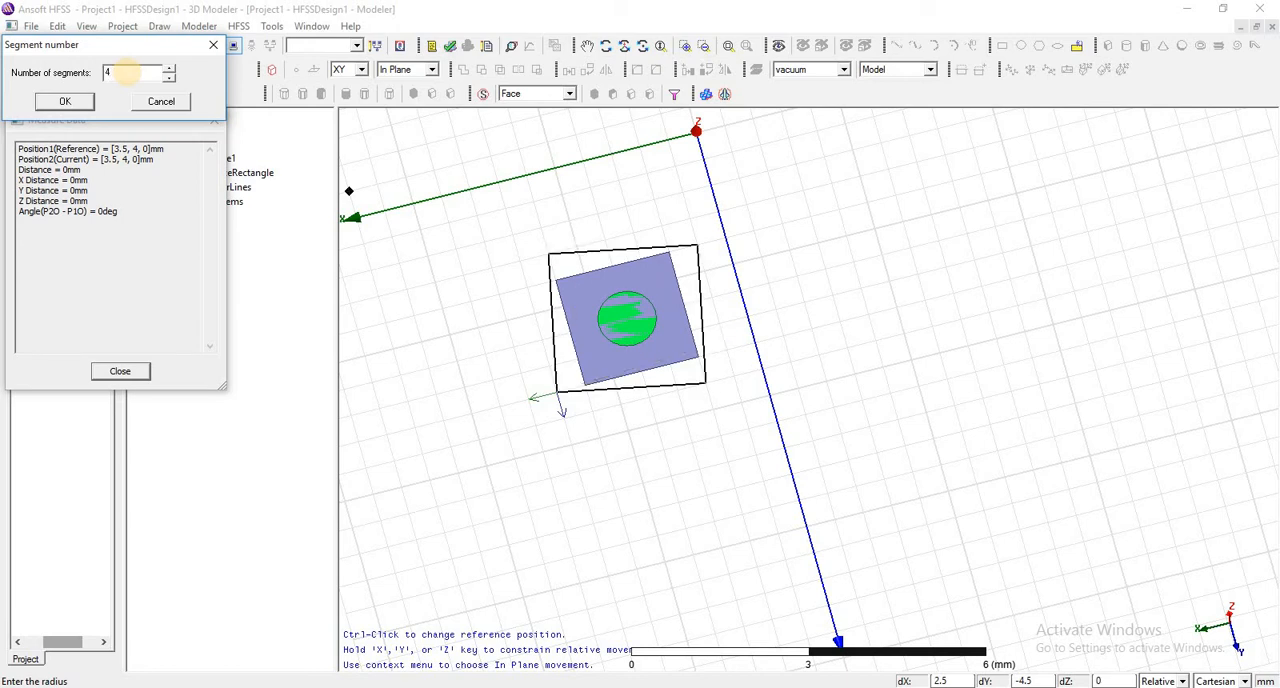
{"action": "type", "text": "5"}
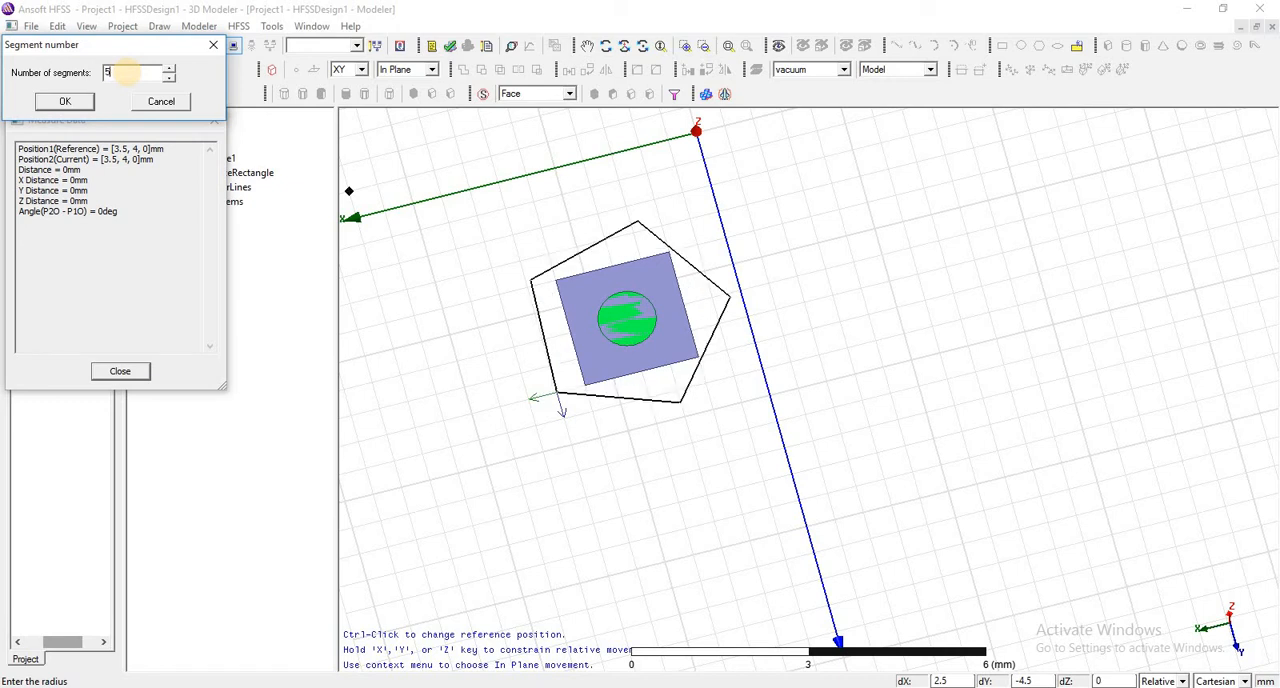
- Set the polygon's number of segments to 6 and create the hexagon
{"action": "key", "text": "BackSpace"}
{"action": "type", "text": "6"}
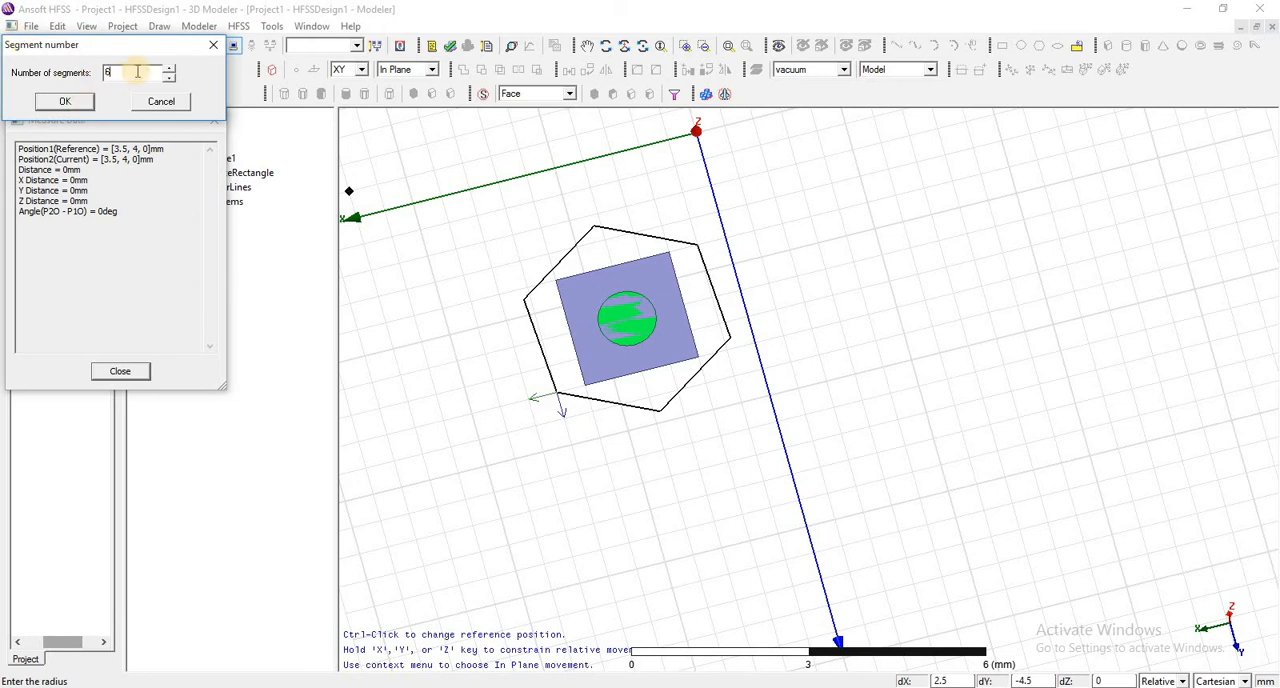
{"action": "left_click", "coordinate": [65, 102]}
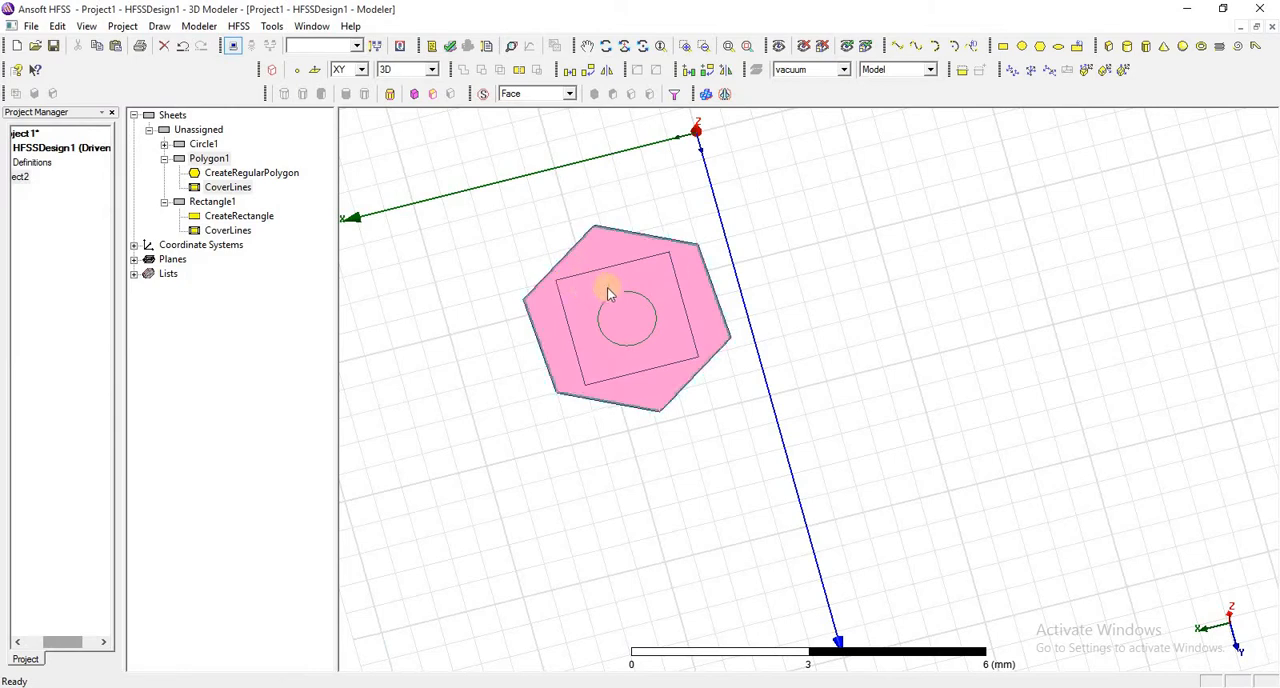
- Select the hexagon's face and examine how the sheet overlaps the rectangle and circle
{"action": "left_click", "coordinate": [583, 243]}
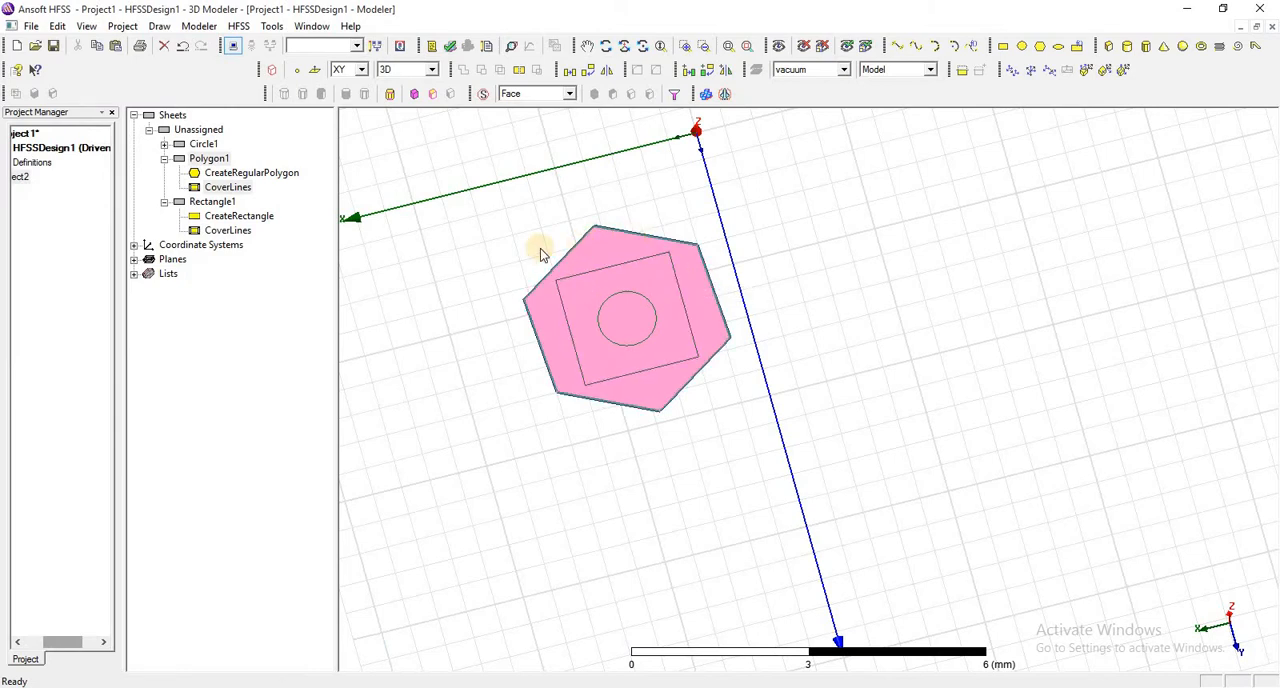
{"action": "left_click", "coordinate": [481, 250]}
{"action": "left_click", "coordinate": [613, 244]}
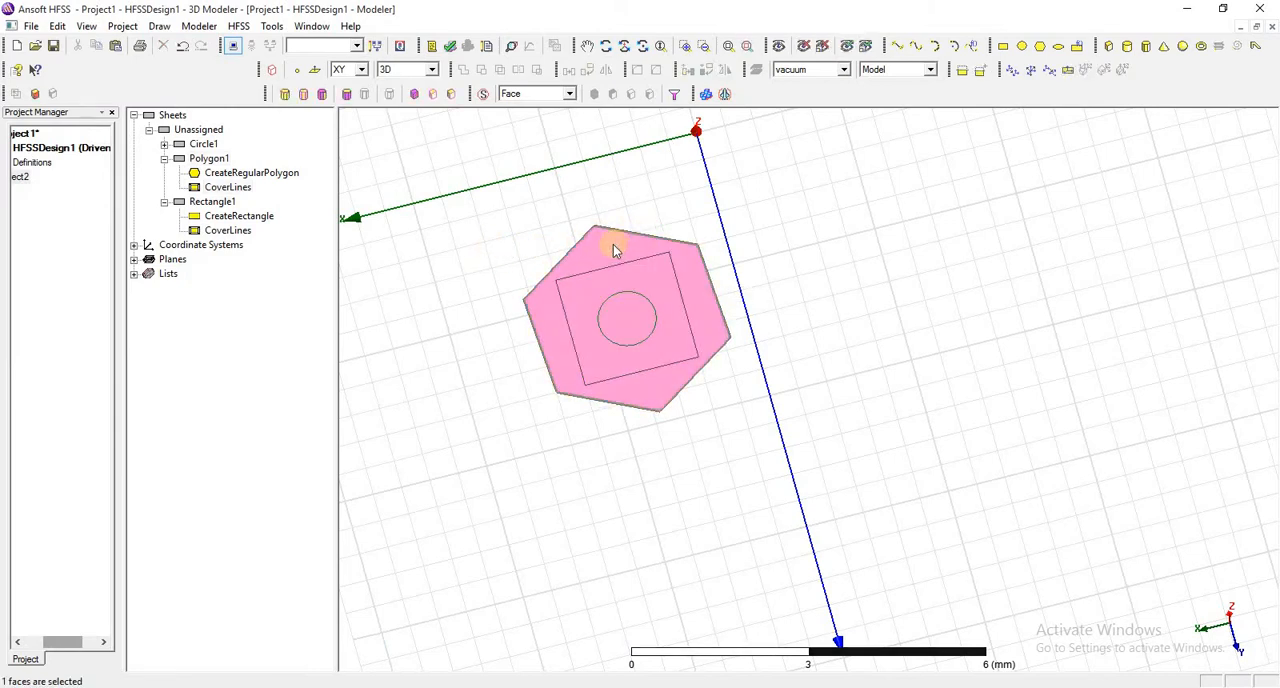
{"action": "scroll", "coordinate": [645, 246], "scroll_direction": "up", "scroll_amount": 1}
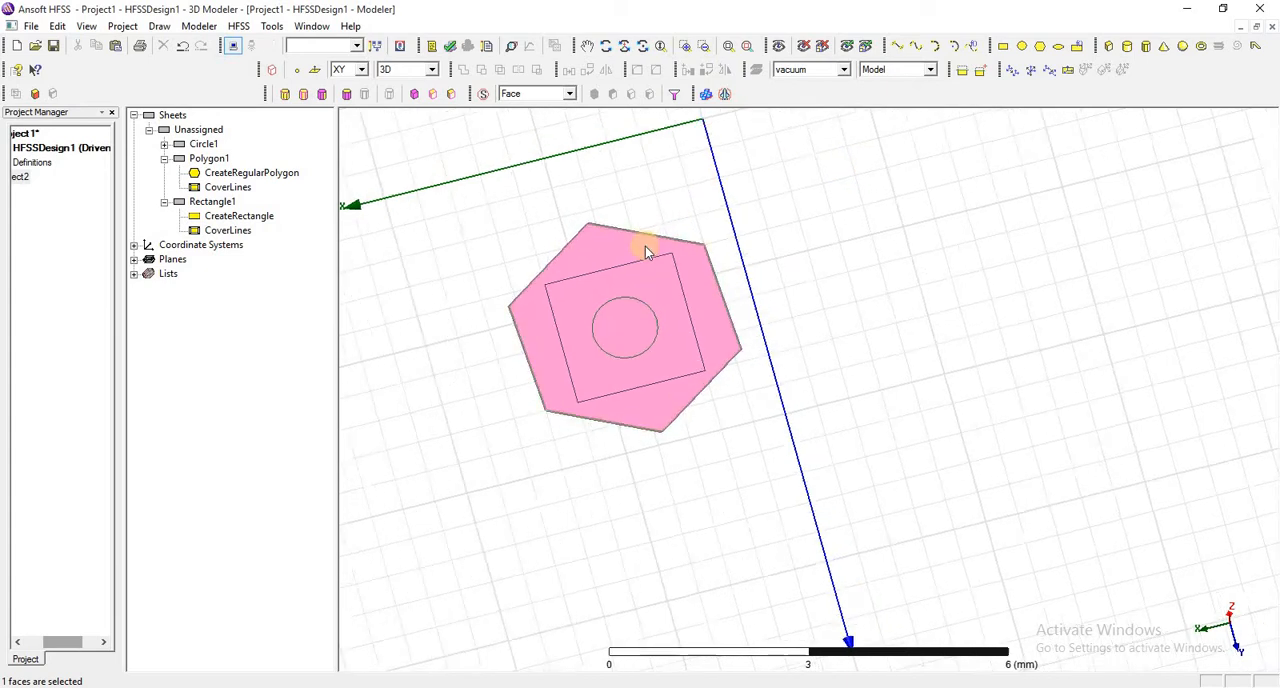
{"action": "scroll", "coordinate": [645, 246], "scroll_direction": "up", "scroll_amount": 5}
{"action": "scroll", "coordinate": [645, 246], "scroll_direction": "down", "scroll_amount": 3}
{"action": "scroll", "coordinate": [645, 246], "scroll_direction": "up", "scroll_amount": 2}
{"action": "scroll", "coordinate": [645, 246], "scroll_direction": "down", "scroll_amount": 6}
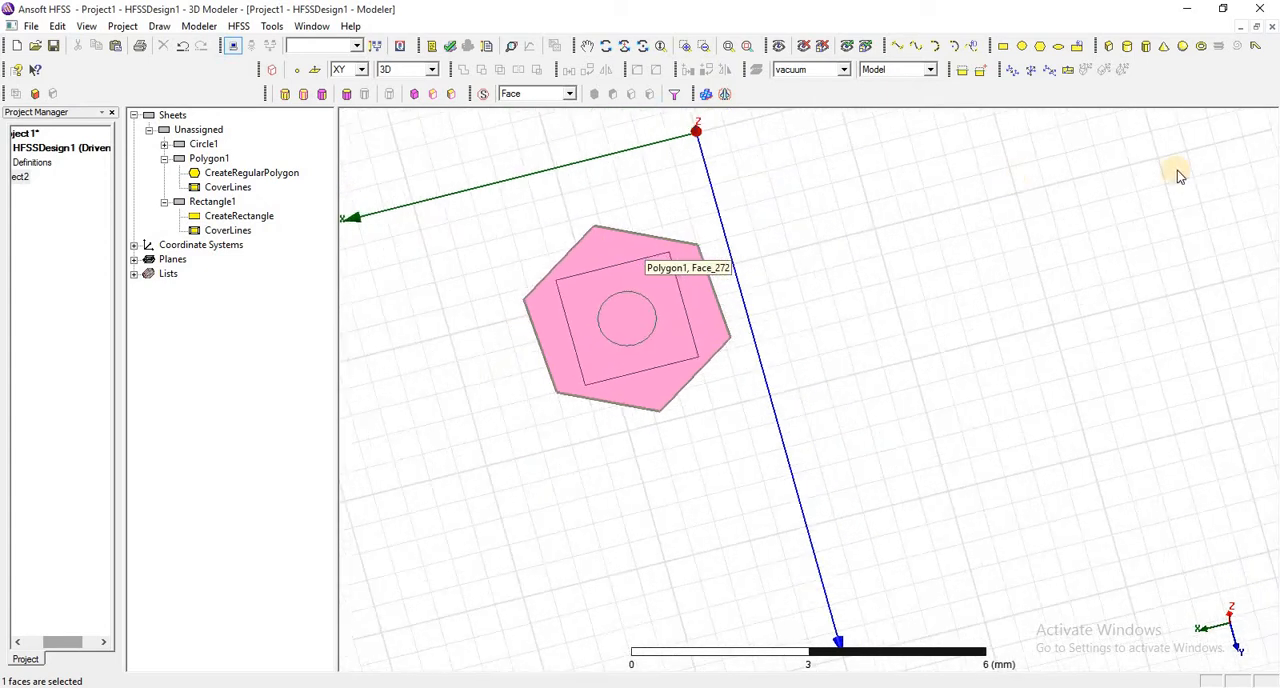
{"action": "scroll", "coordinate": [1177, 175], "scroll_direction": "down", "scroll_amount": 1}
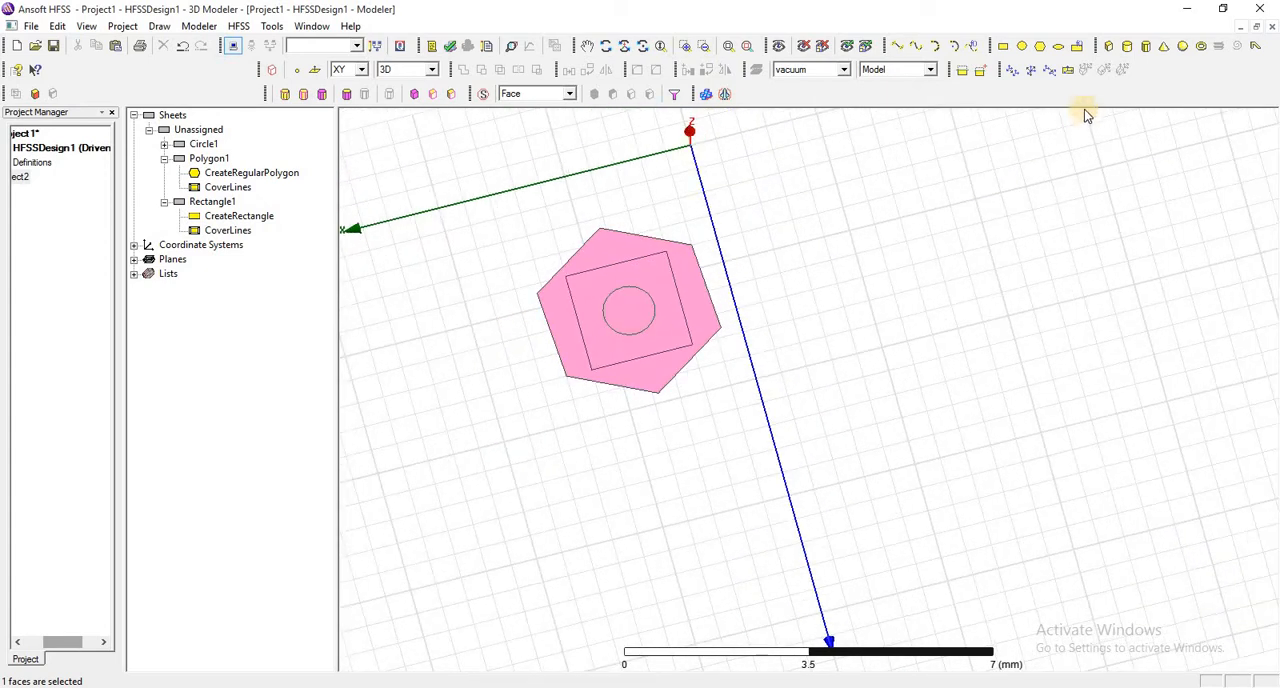
- Try to draw an ellipse centred at 2, 3, 0 with its major radius point at -0.5, 3, 0
{"action": "left_click", "coordinate": [1072, 48]}
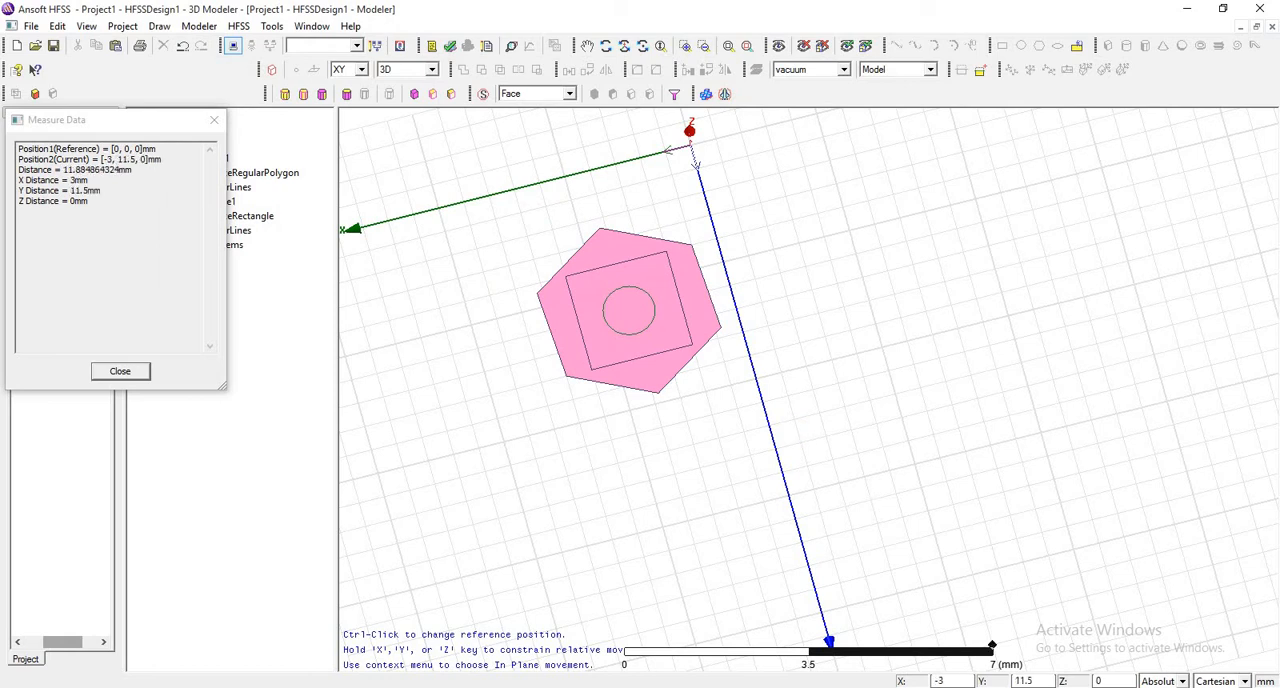
{"action": "left_click", "coordinate": [629, 315], "text": "ctrl"}
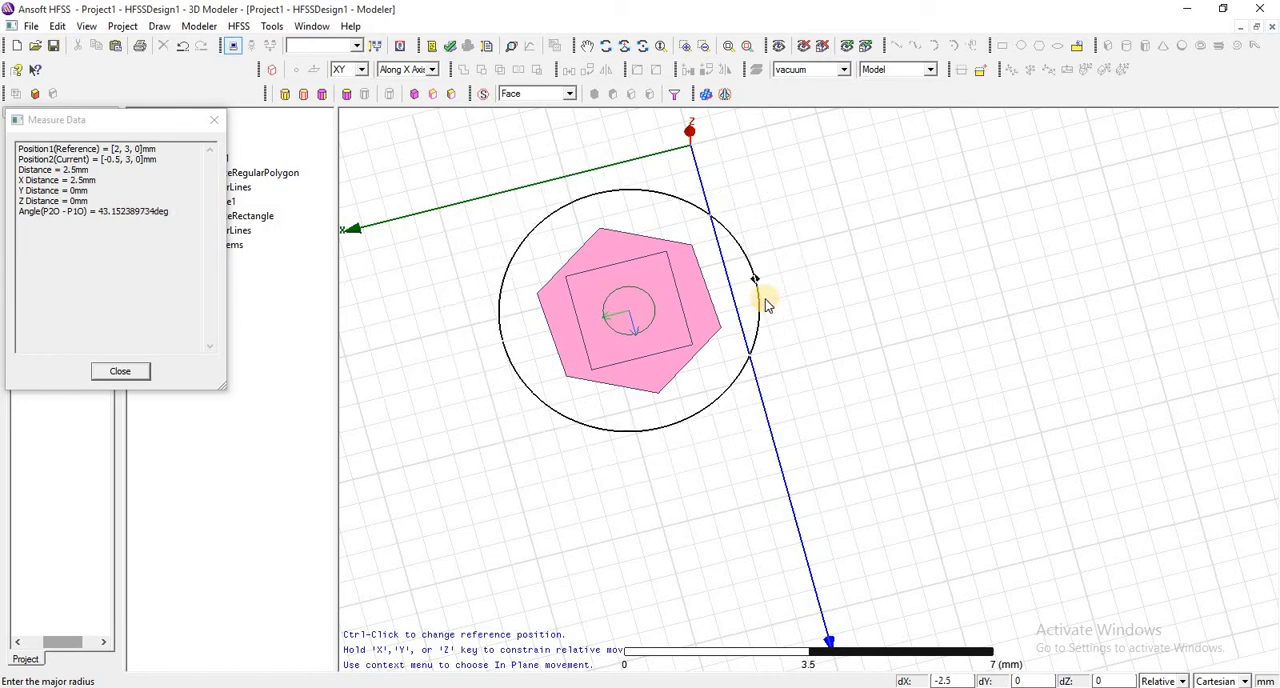
{"action": "left_click", "coordinate": [765, 299]}
{"action": "left_click", "coordinate": [765, 299]}
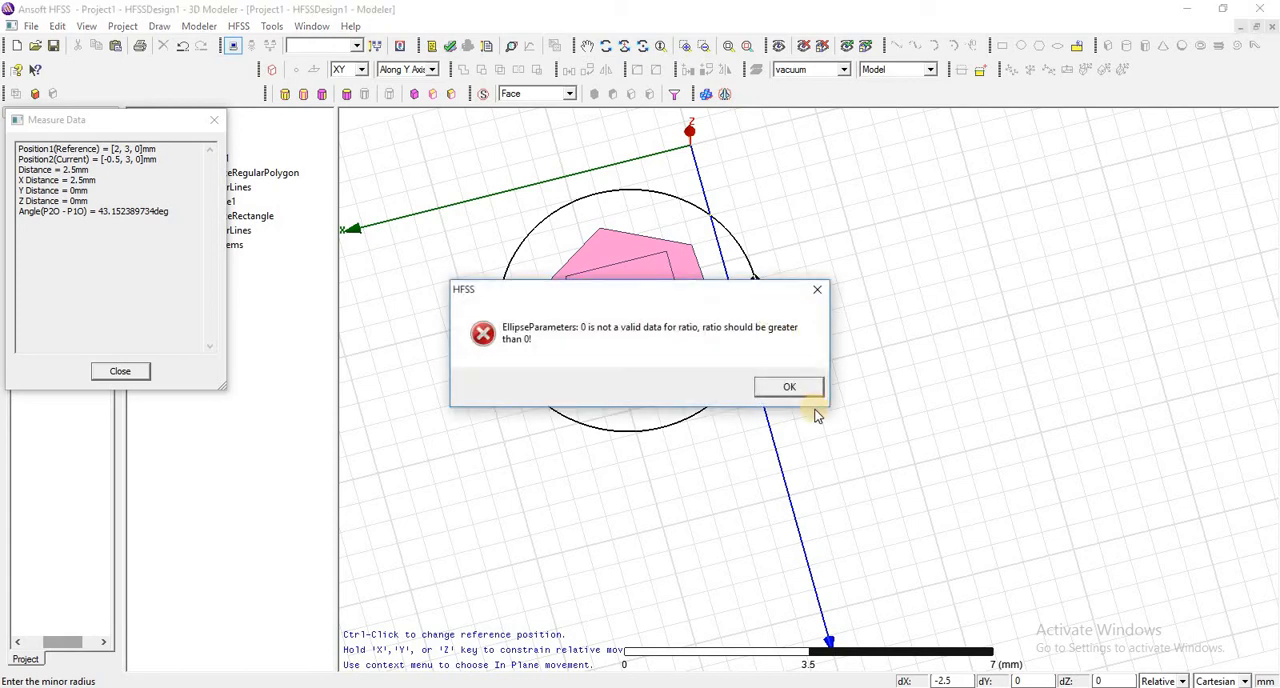
{"action": "left_click", "coordinate": [789, 387]}
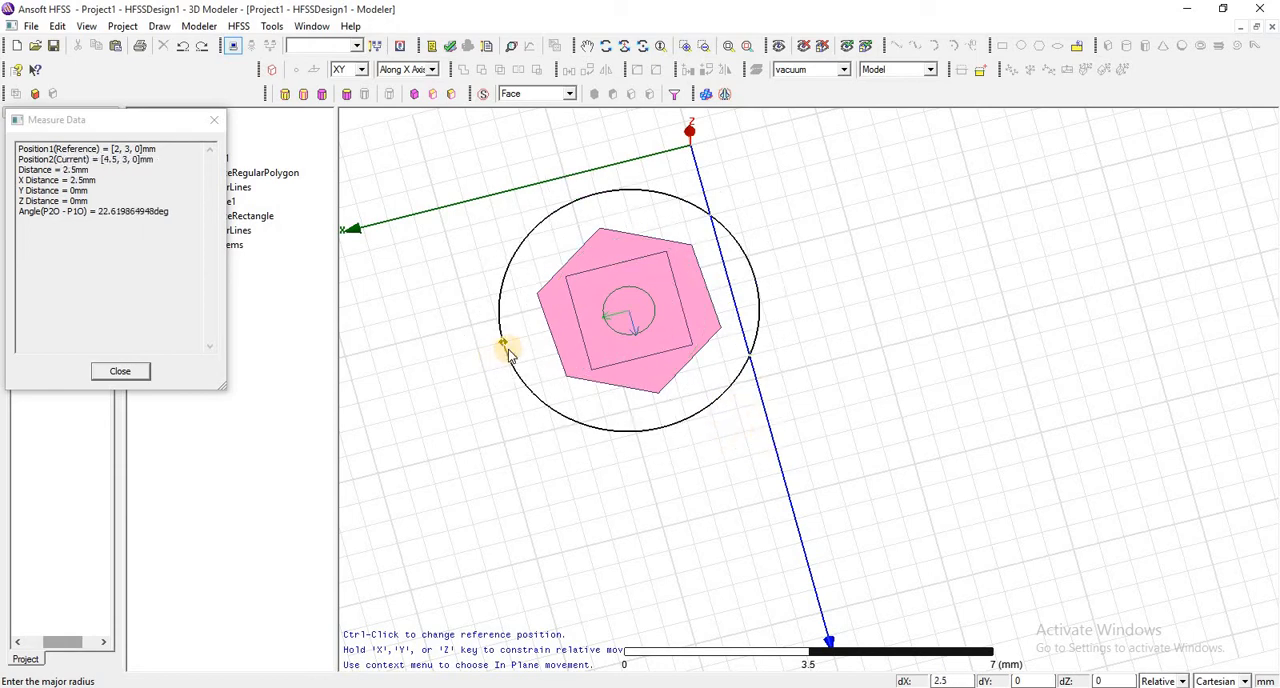
- Retry the ellipse around 2, 3, 0 with its major radius point at 4.5, 3, 0
{"action": "left_click", "coordinate": [505, 350]}
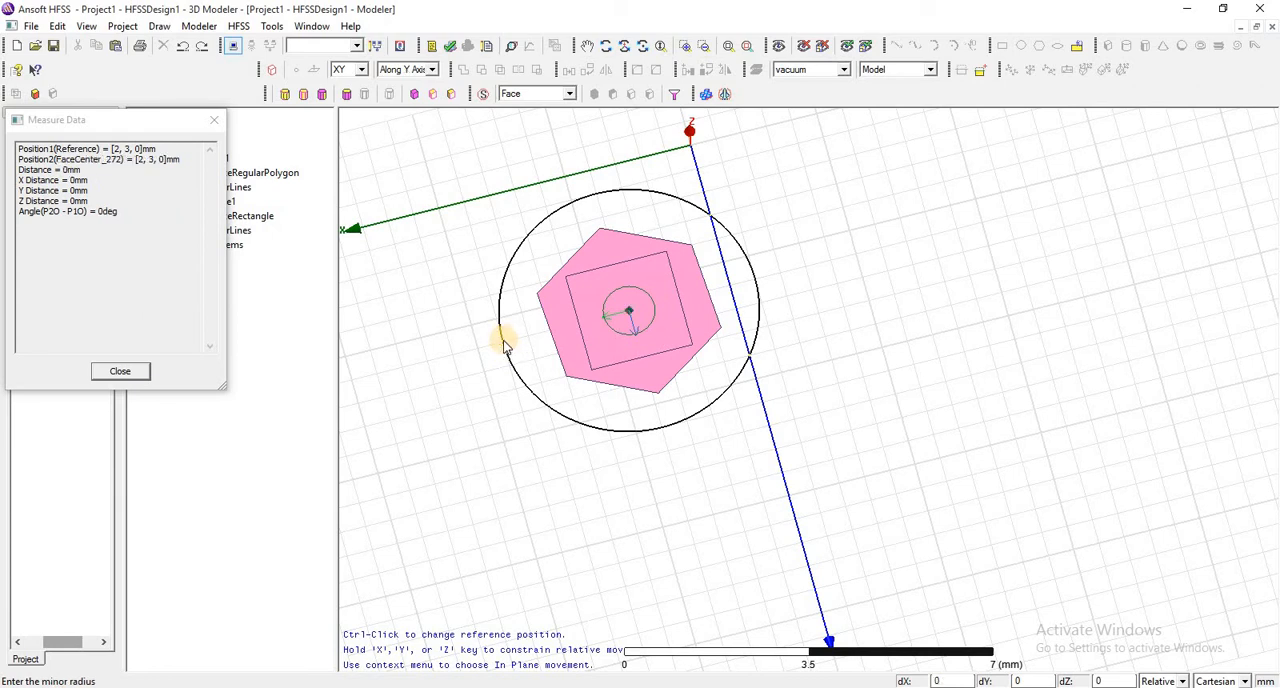
{"action": "left_click", "coordinate": [504, 346]}
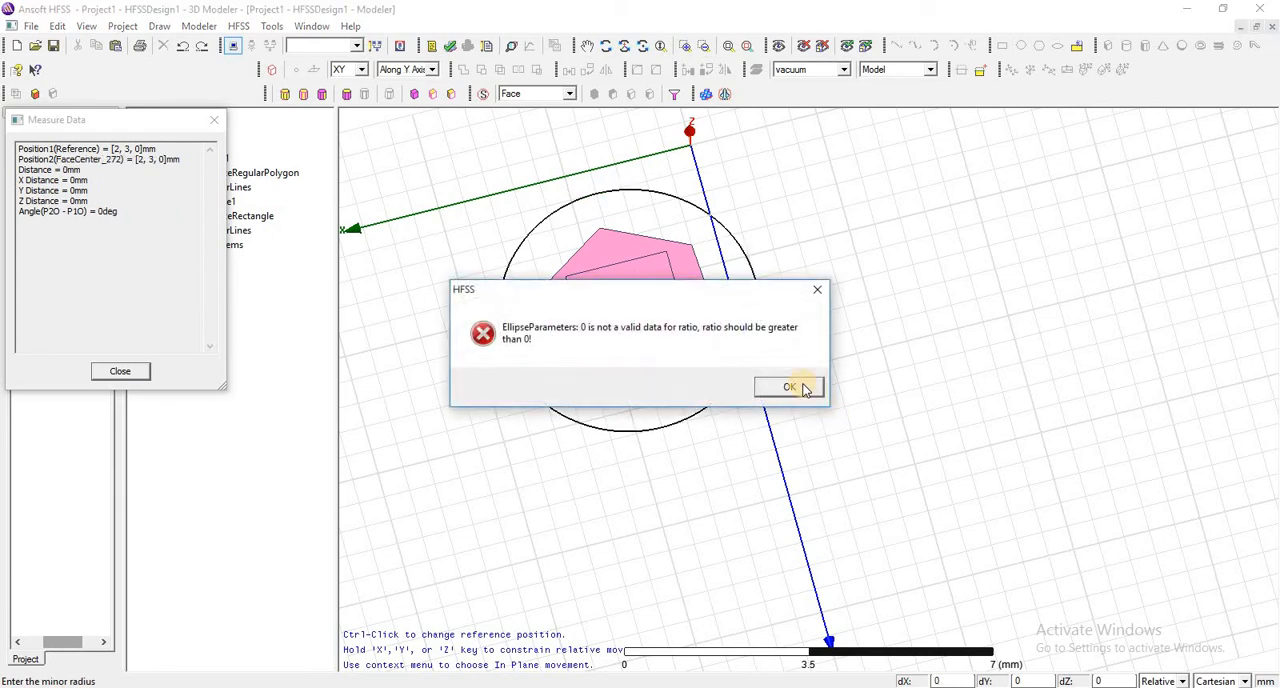
{"action": "left_click", "coordinate": [804, 388]}
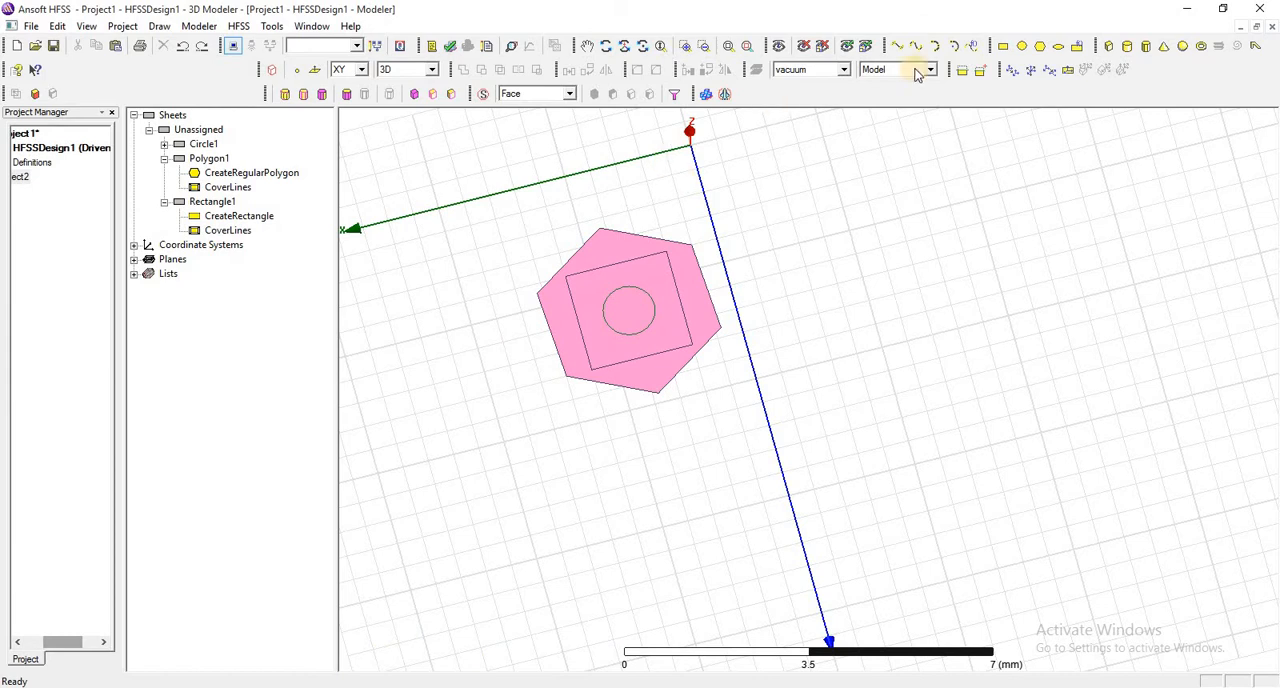
- Try an ellipse centred at 2, 3, 0 with its major radius reaching the hexagon's edge, picking the minor radius in a tilted view
{"action": "left_click", "coordinate": [1058, 46]}
{"action": "left_click", "coordinate": [628, 310]}
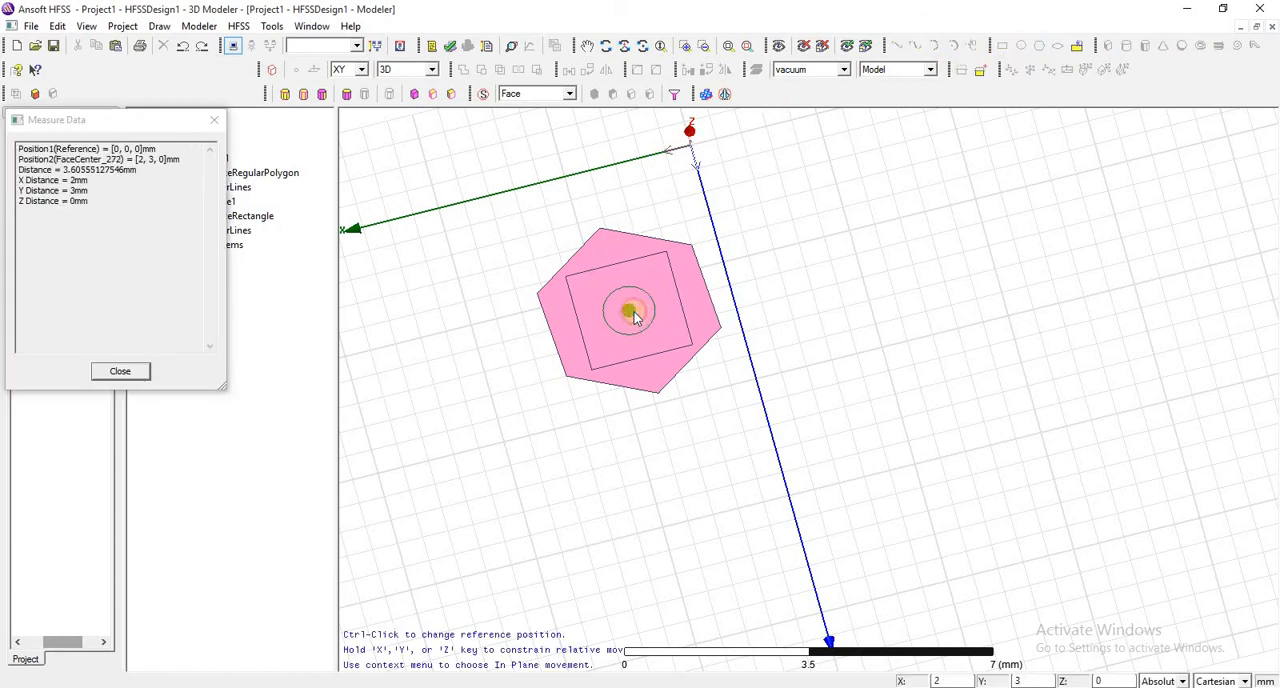
{"action": "left_click", "coordinate": [720, 318]}
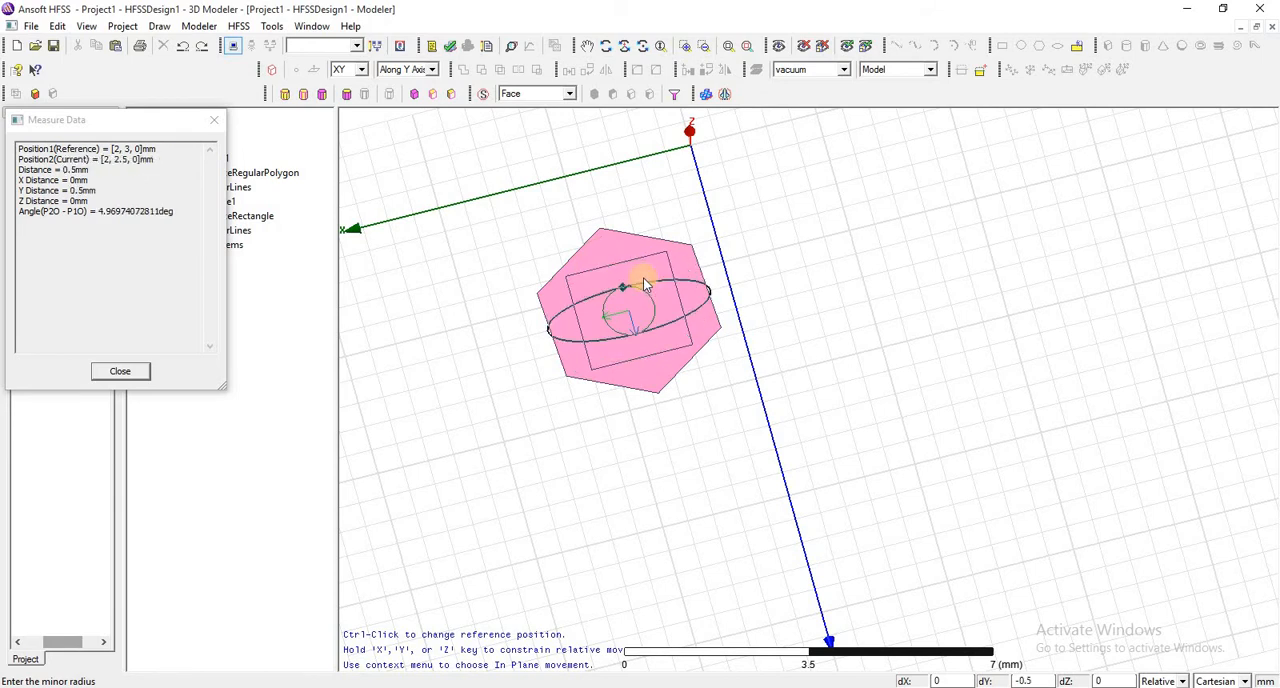
{"action": "left_click", "coordinate": [609, 51]}
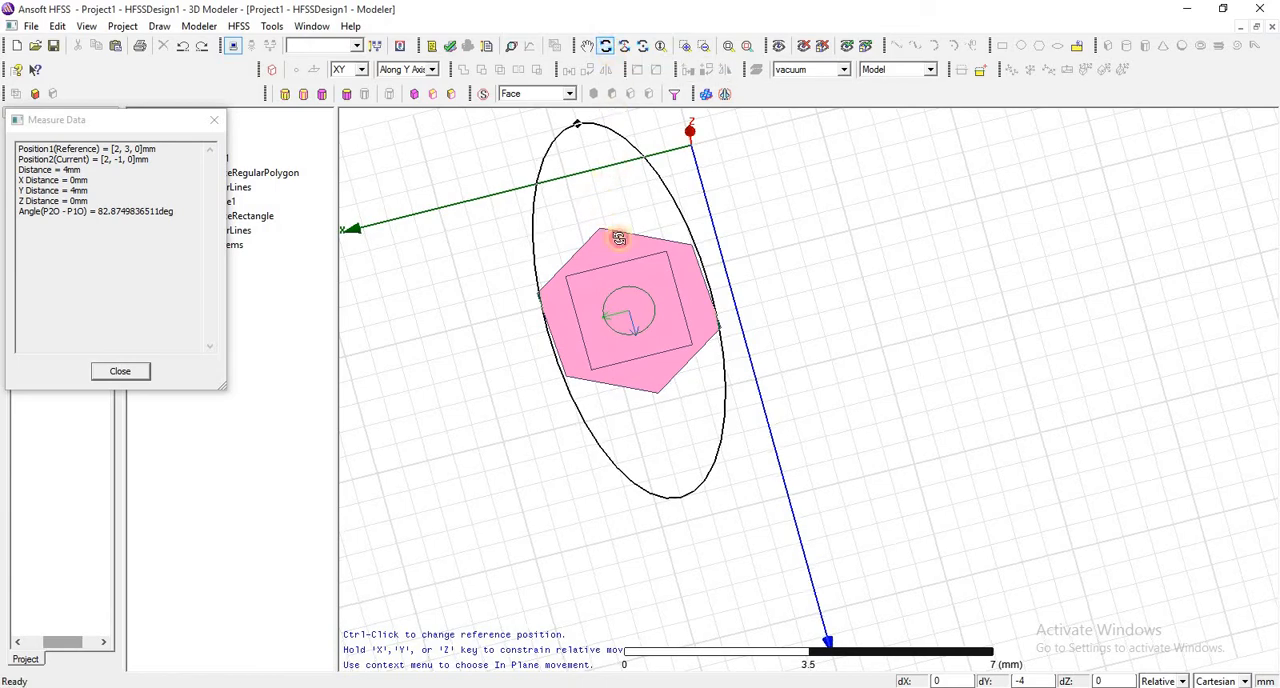
{"action": "left_click_drag", "start_coordinate": [619, 238], "coordinate": [716, 245]}
{"action": "right_click", "coordinate": [720, 250]}
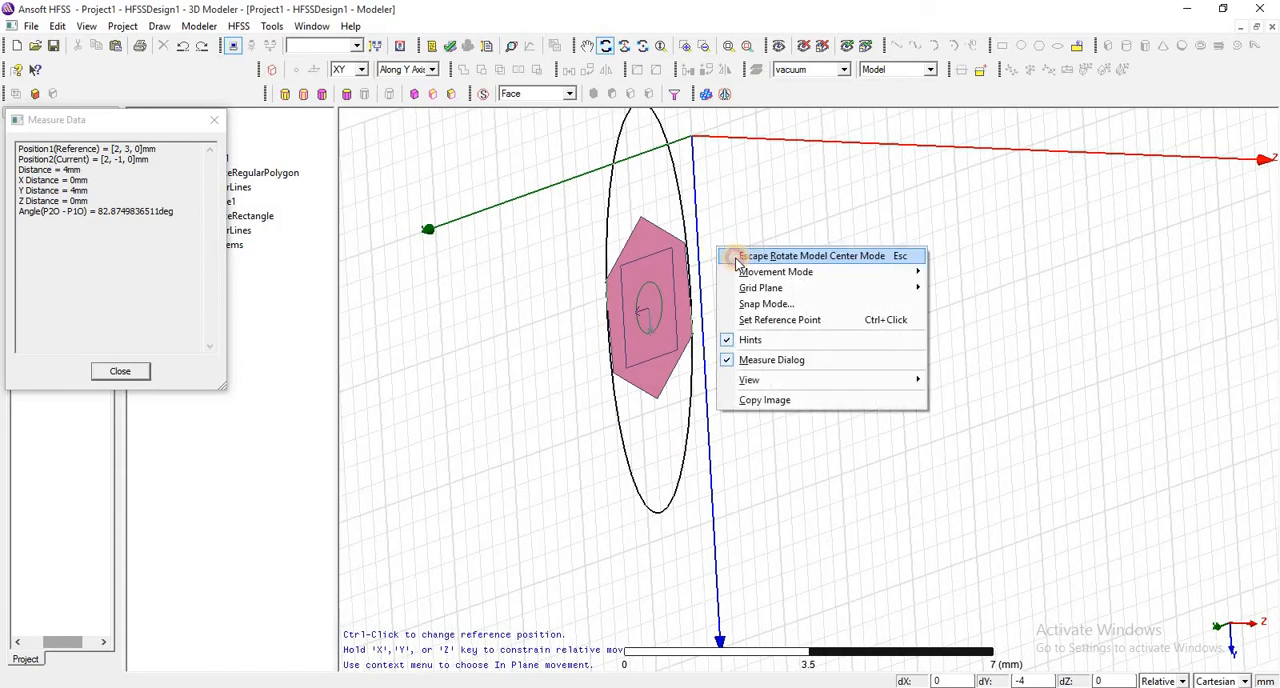
{"action": "left_click", "coordinate": [740, 257]}
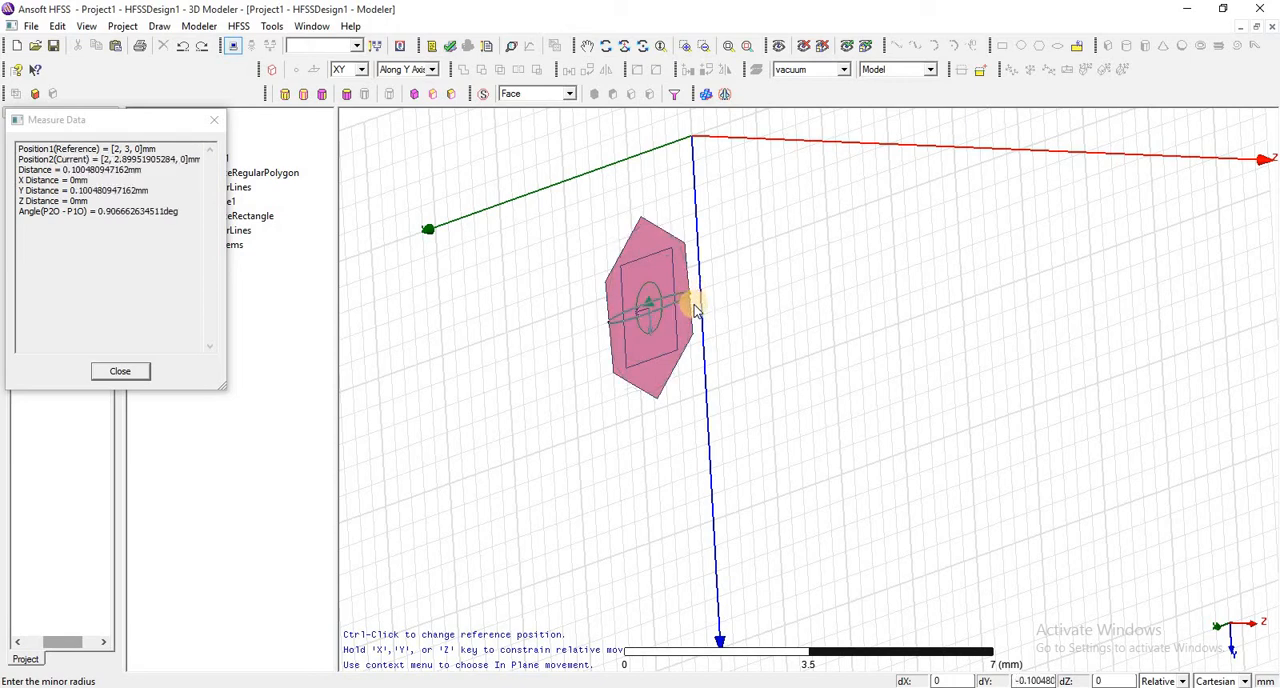
{"action": "left_click", "coordinate": [697, 310]}
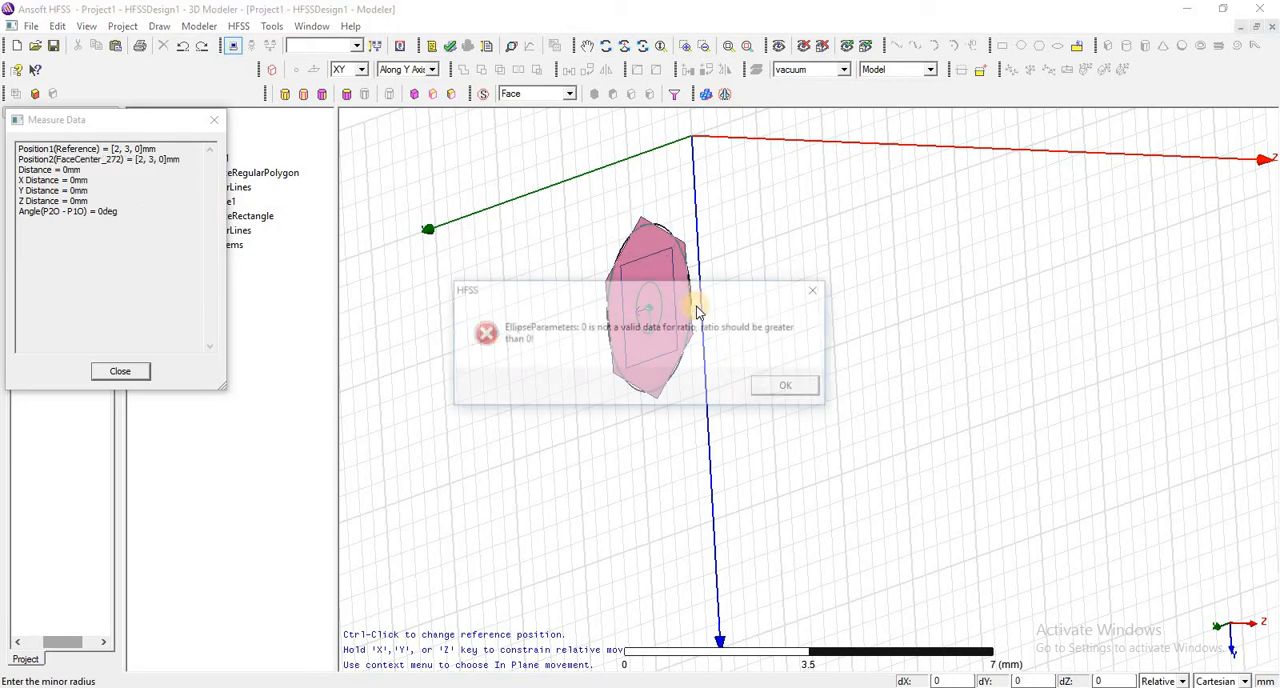
{"action": "left_click", "coordinate": [786, 387]}
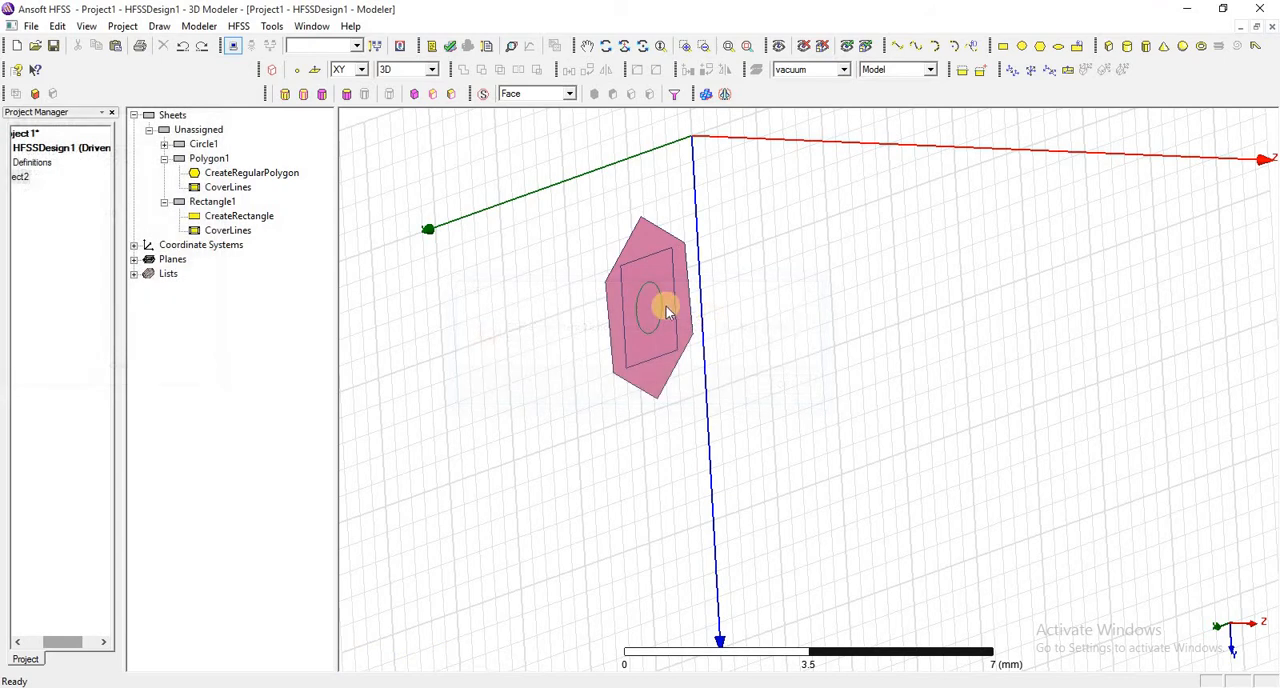
- Draw an ellipse centred at 5.5, 1.5, 0 beside the hexagon, with a minor radius of about 0.7 mm along Y
{"action": "left_click", "coordinate": [1060, 46]}
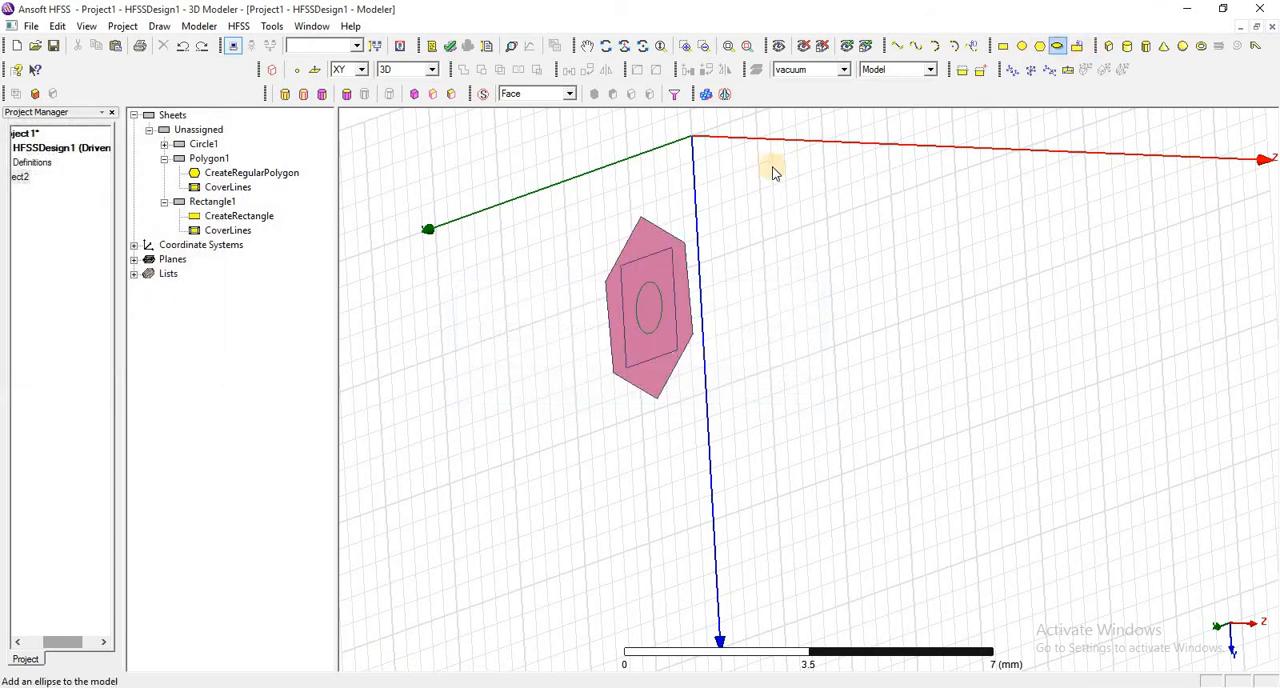
{"action": "left_click", "coordinate": [556, 265]}
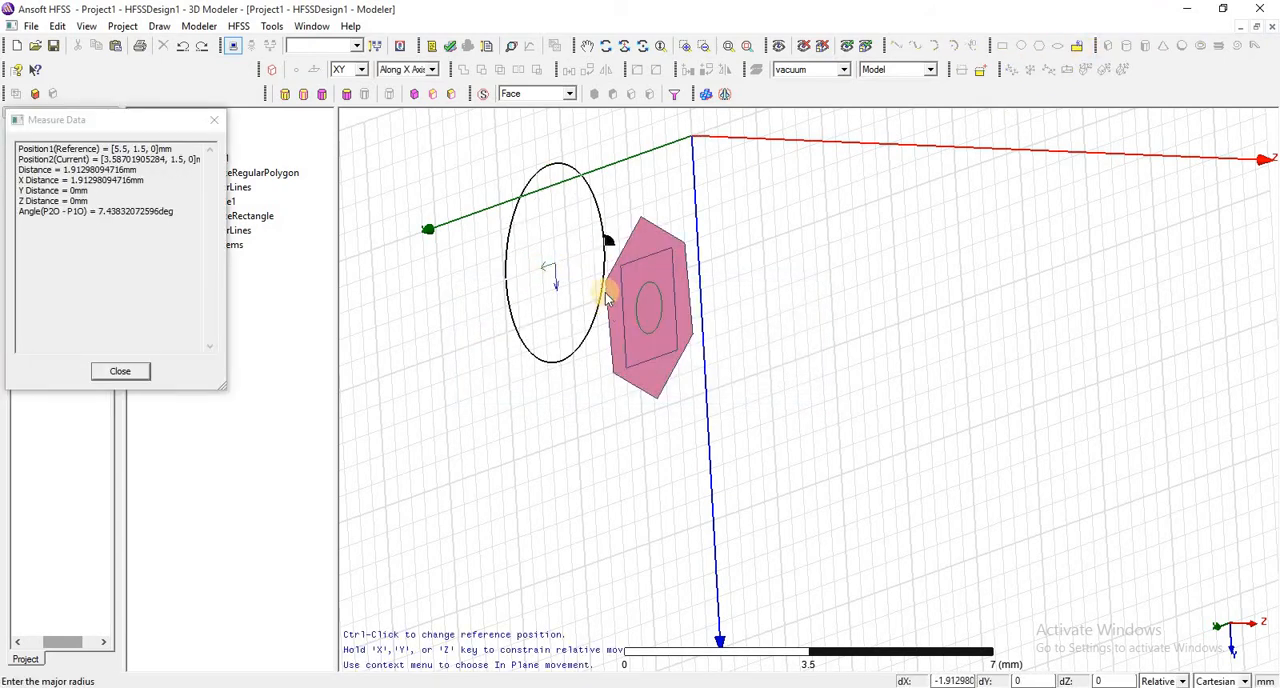
{"action": "left_click", "coordinate": [597, 268]}
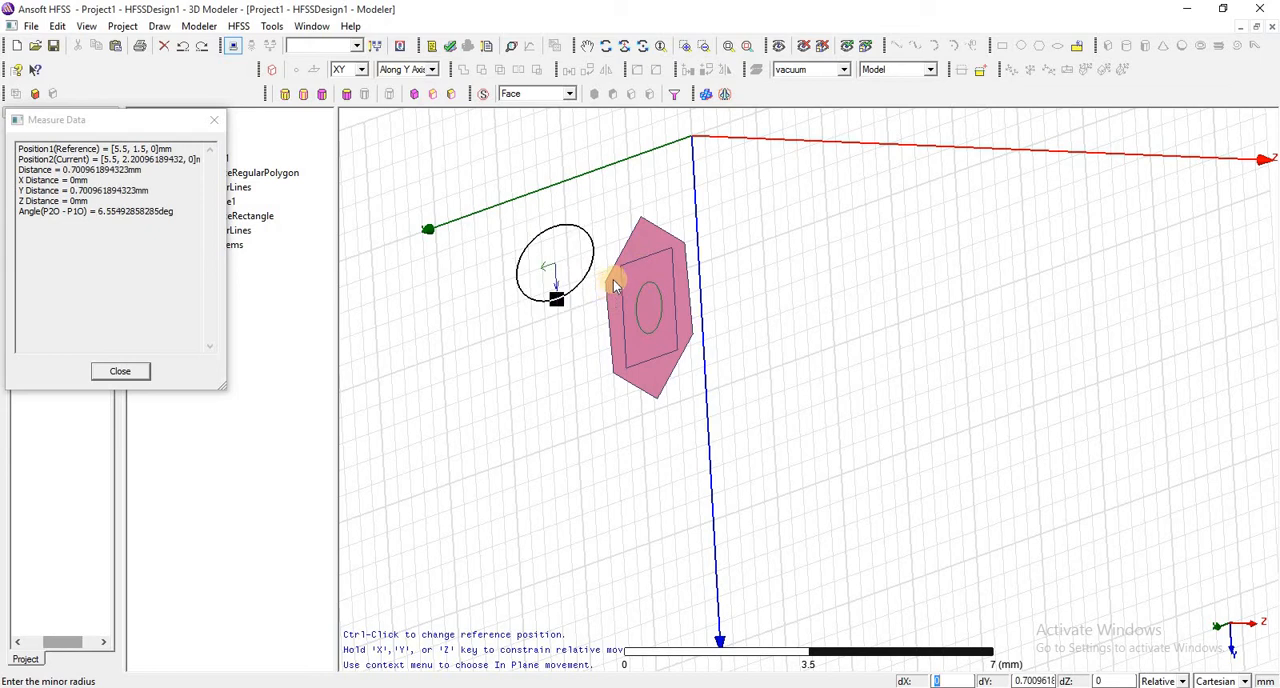
{"action": "left_click", "coordinate": [614, 283]}
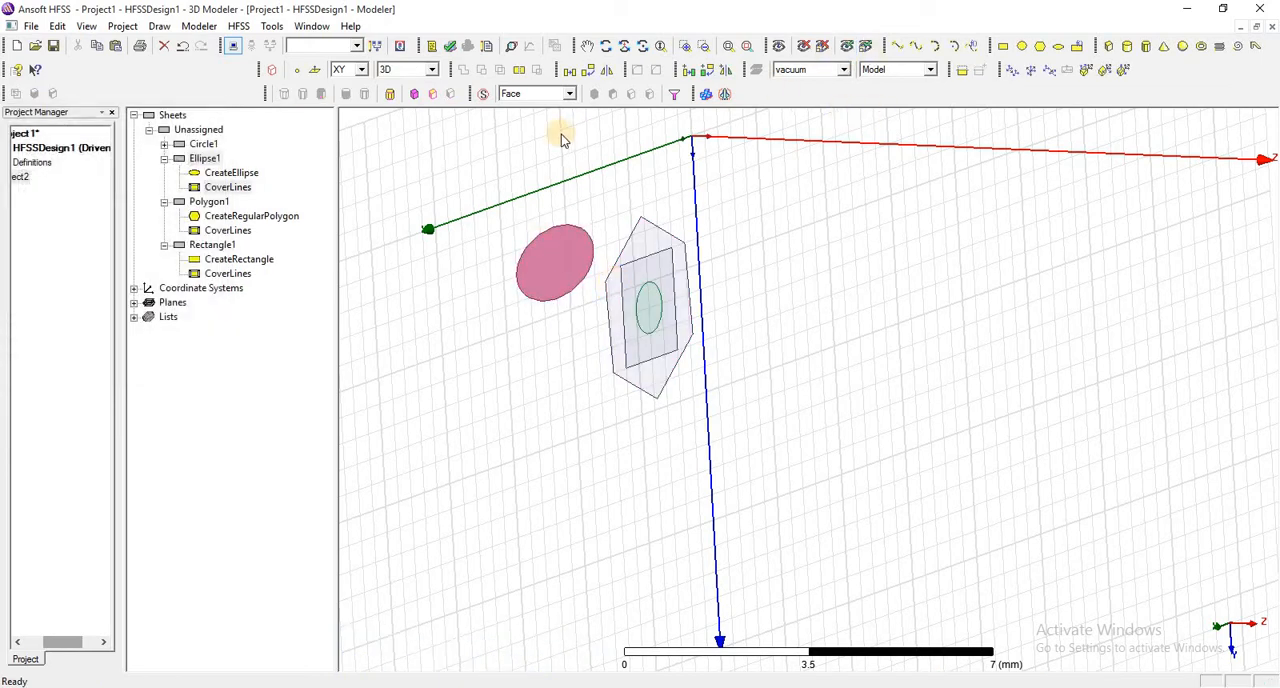
- Select the new ellipse and examine its shape up close, and look at the equation-based surface definition without entering anything
{"action": "left_click", "coordinate": [206, 159]}
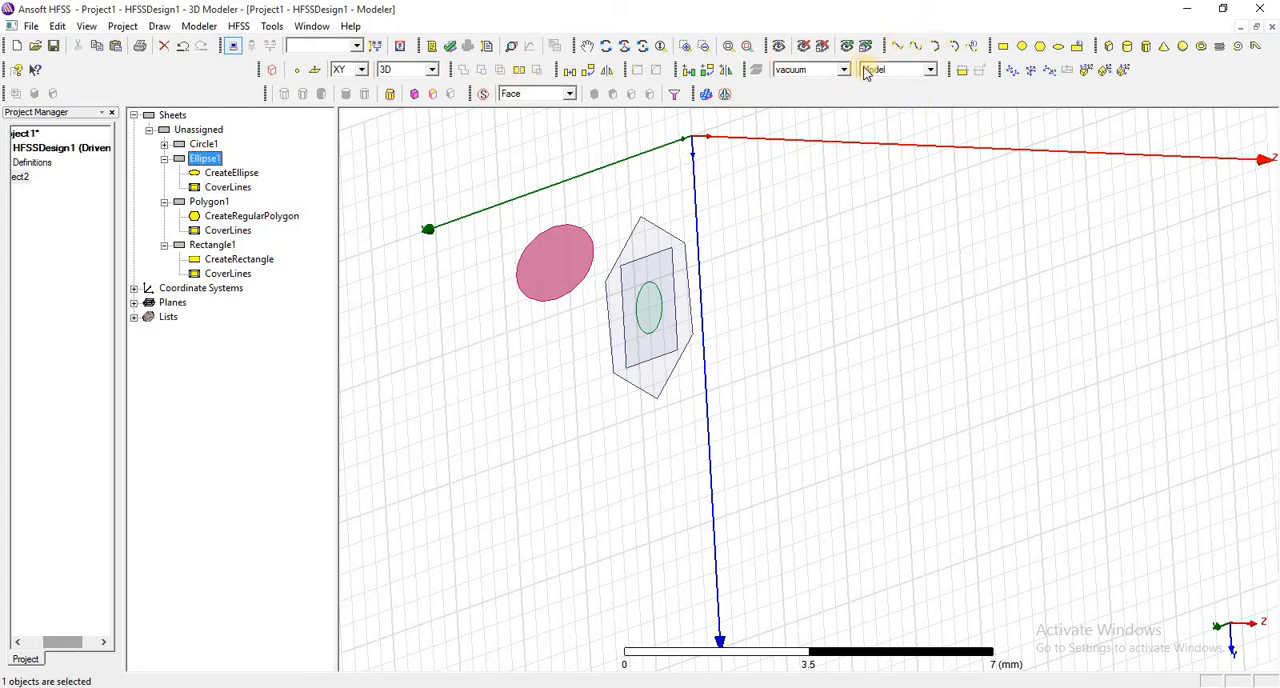
{"action": "left_click", "coordinate": [746, 47]}
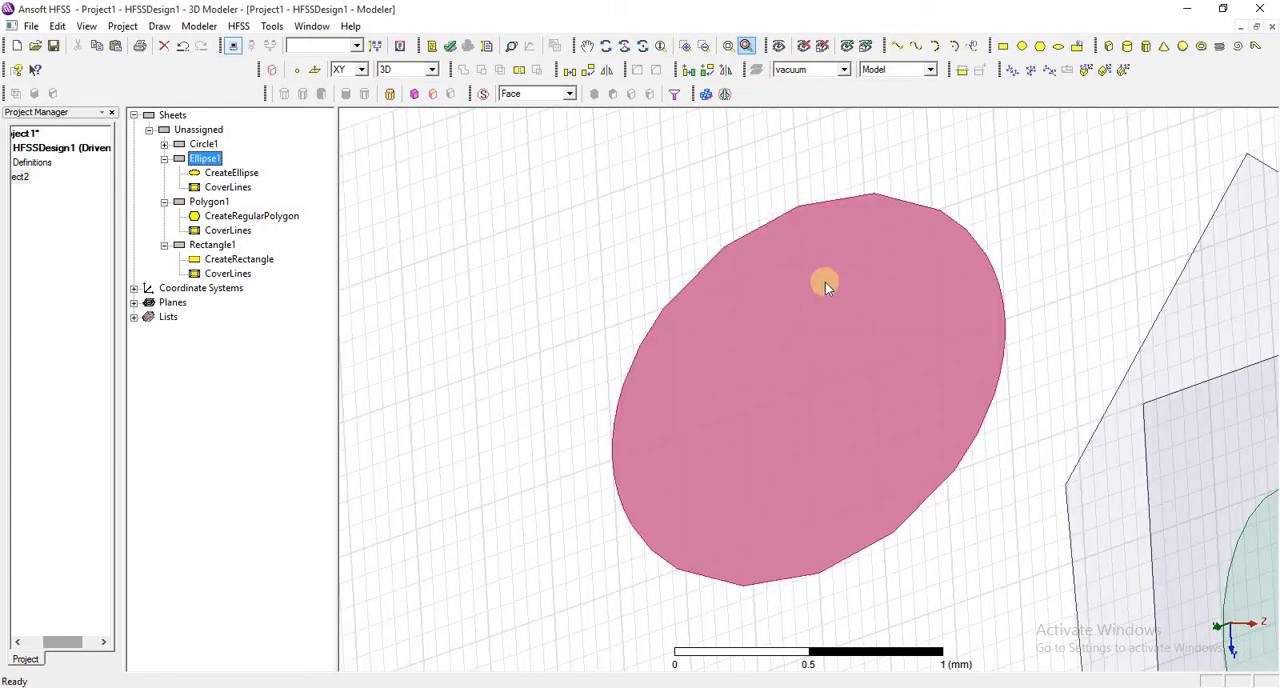
{"action": "left_click", "coordinate": [728, 46]}
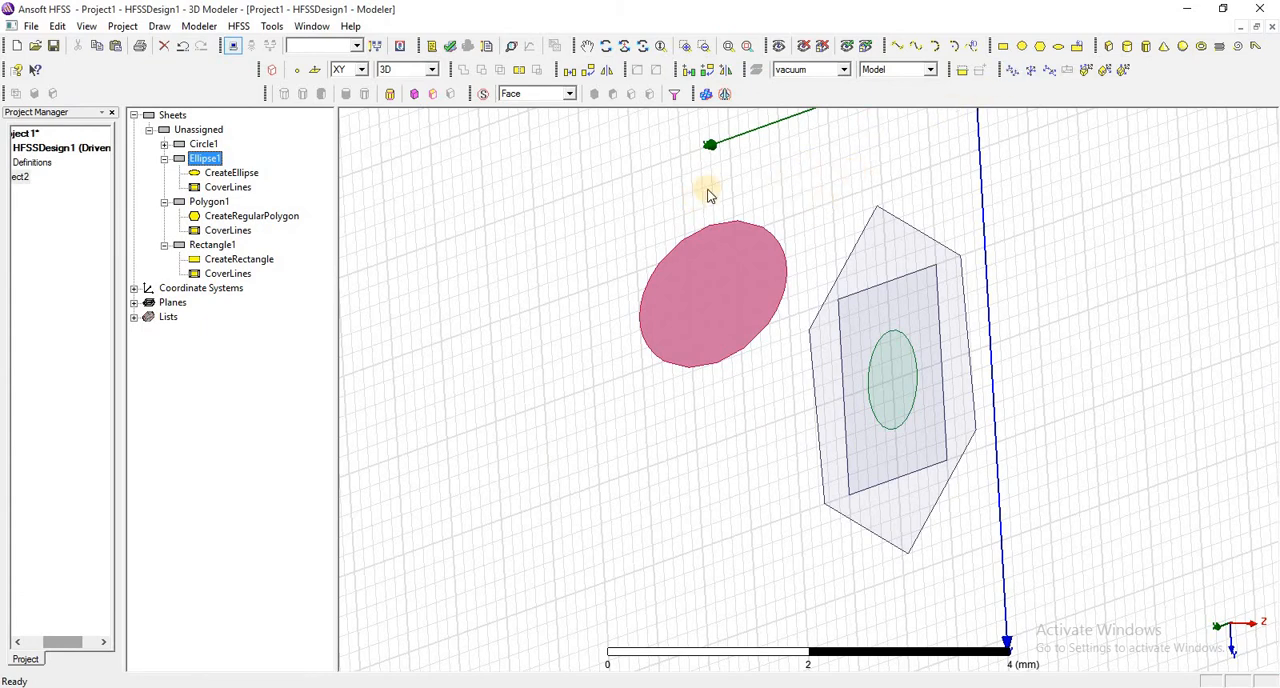
{"action": "left_click", "coordinate": [1076, 47]}
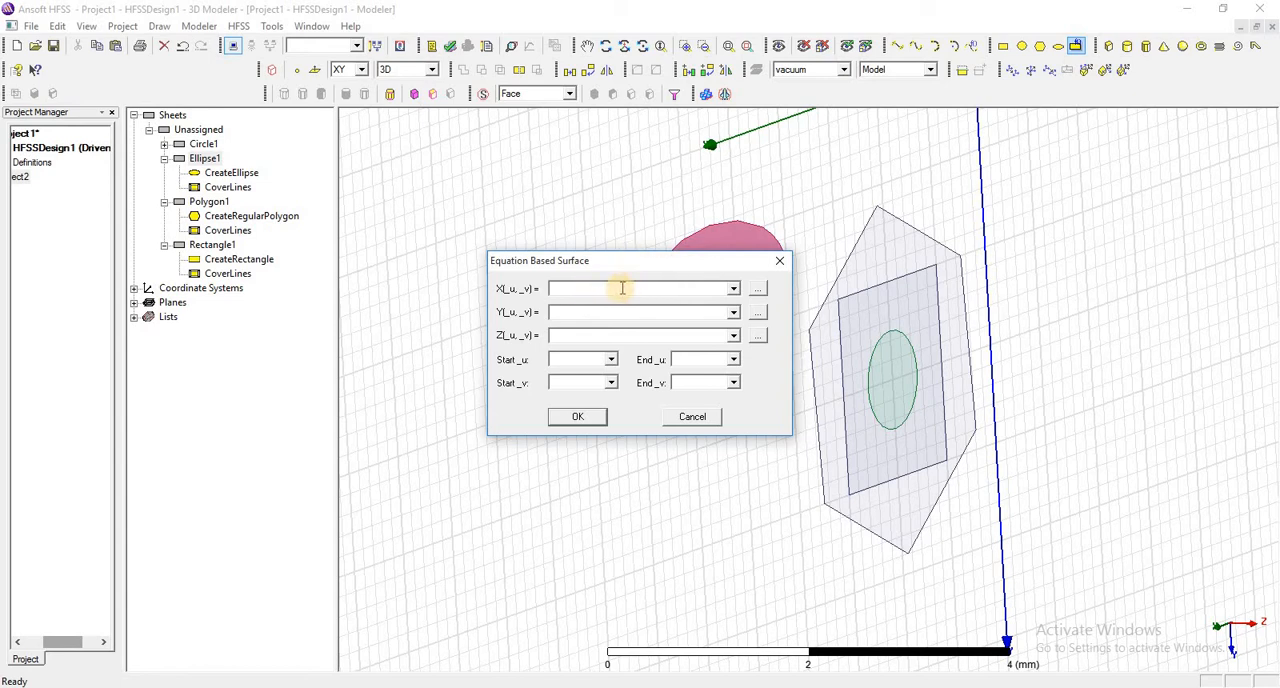
{"action": "left_click", "coordinate": [779, 262]}
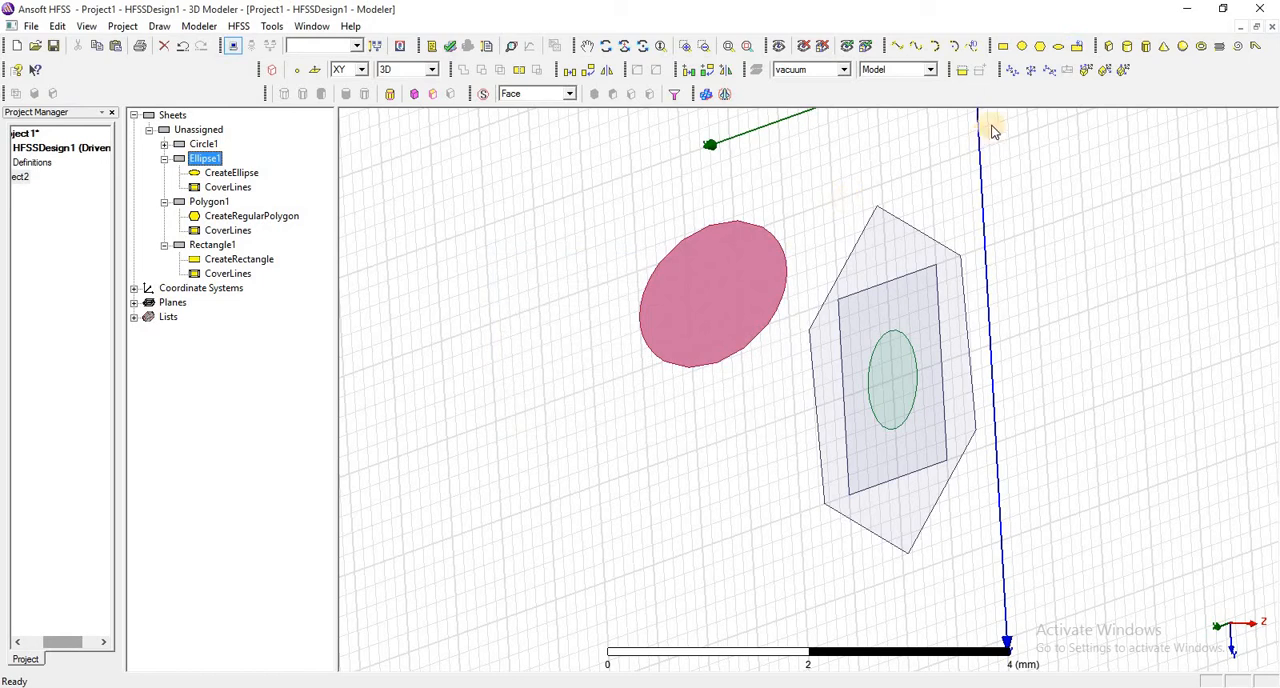
- Draw a box with base corners at 5.6, 3.4, 0 and 4.4, 5.4, 0 and a height of about 0.6 mm
{"action": "left_click", "coordinate": [1107, 48]}
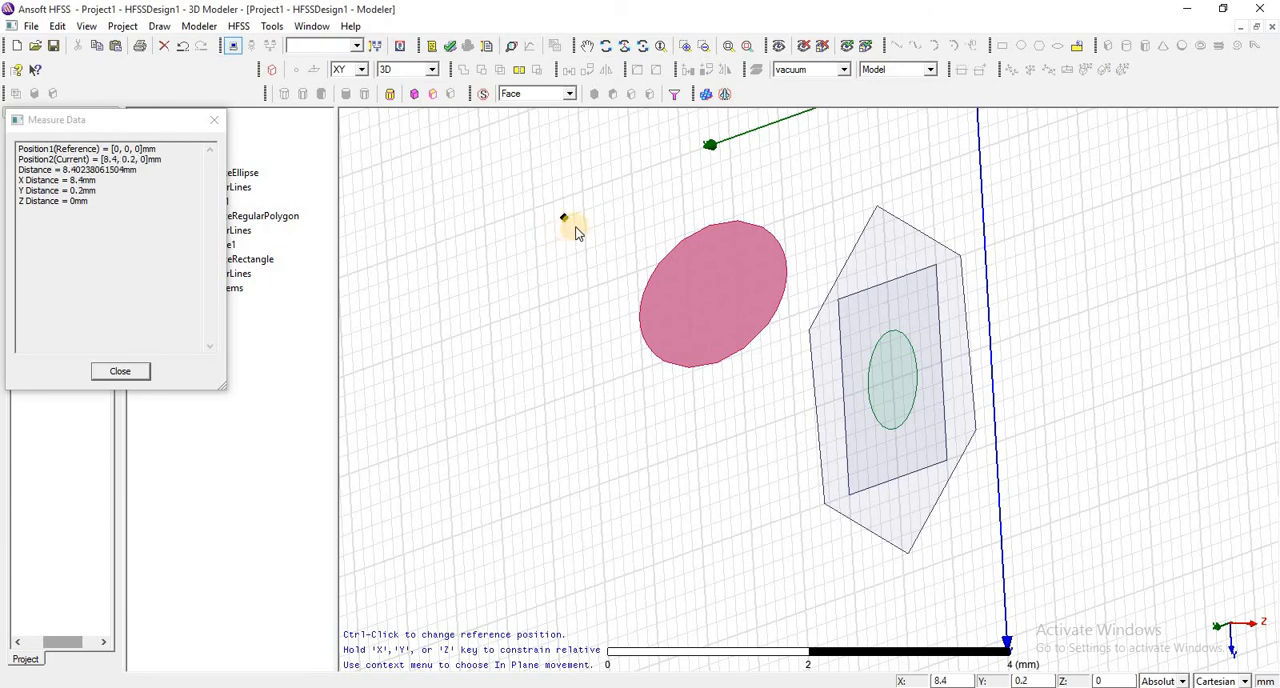
{"action": "left_click", "coordinate": [606, 47]}
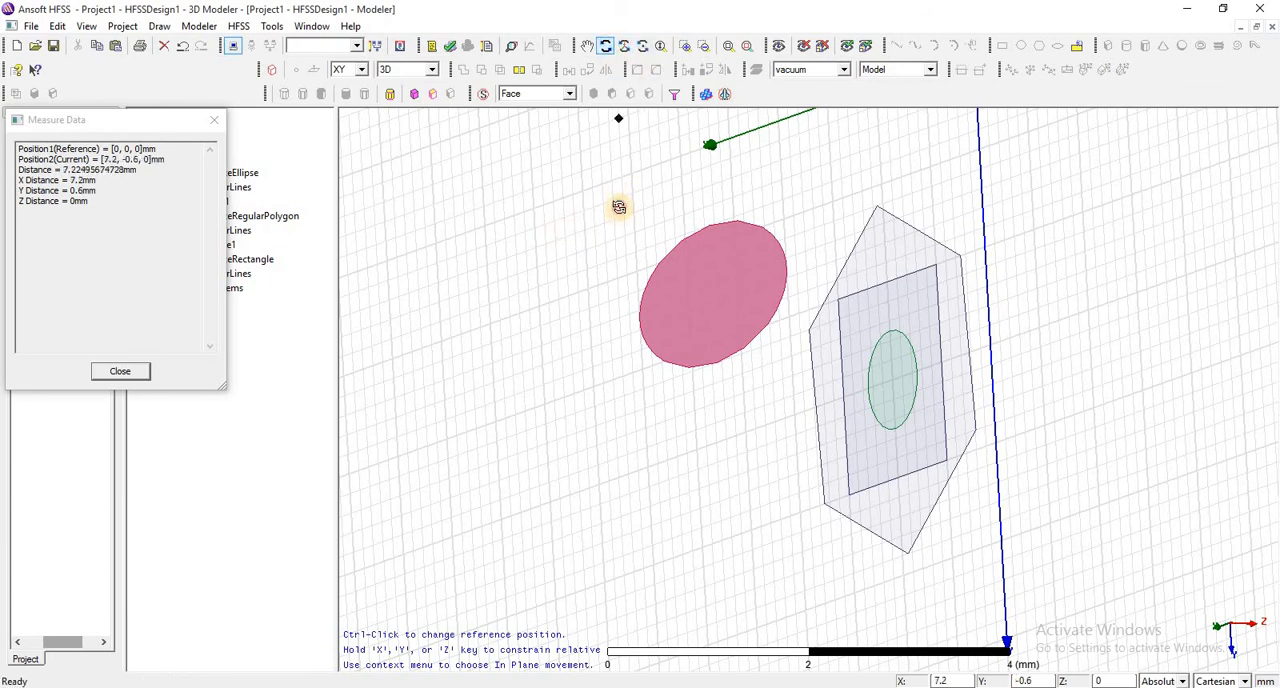
{"action": "left_click_drag", "start_coordinate": [617, 206], "coordinate": [768, 228]}
{"action": "right_click", "coordinate": [770, 230]}
{"action": "left_click", "coordinate": [776, 238]}
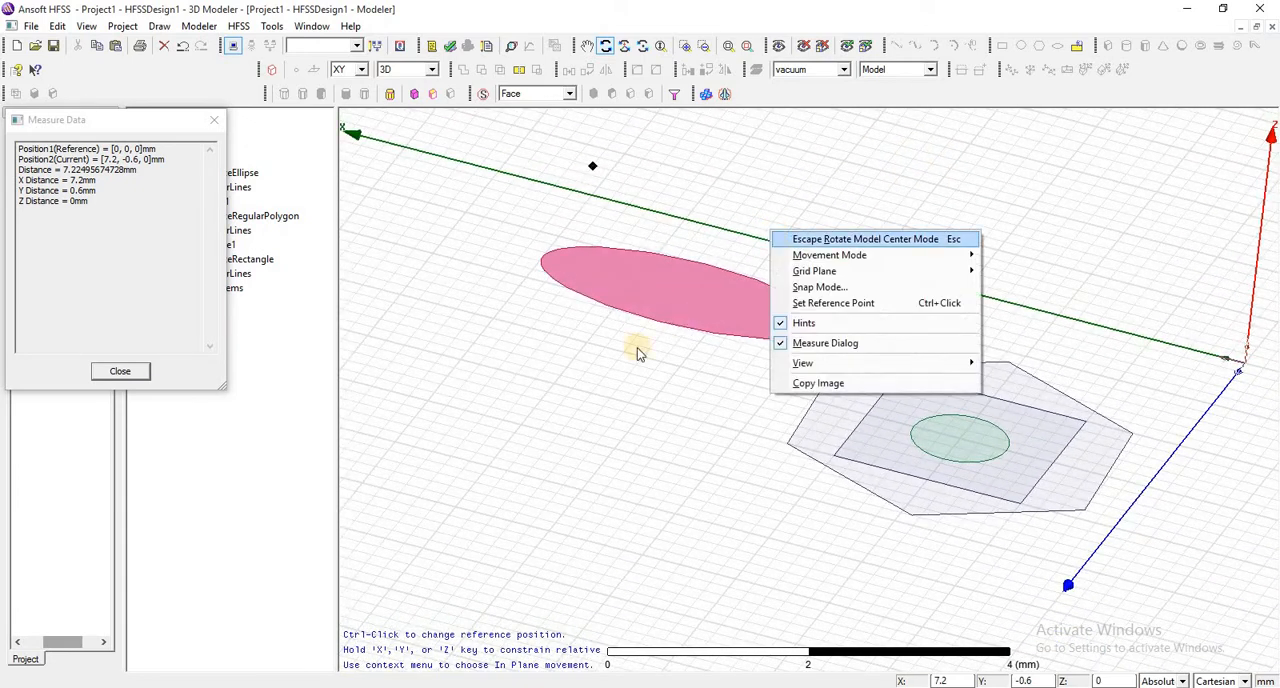
{"action": "key", "text": "Return"}
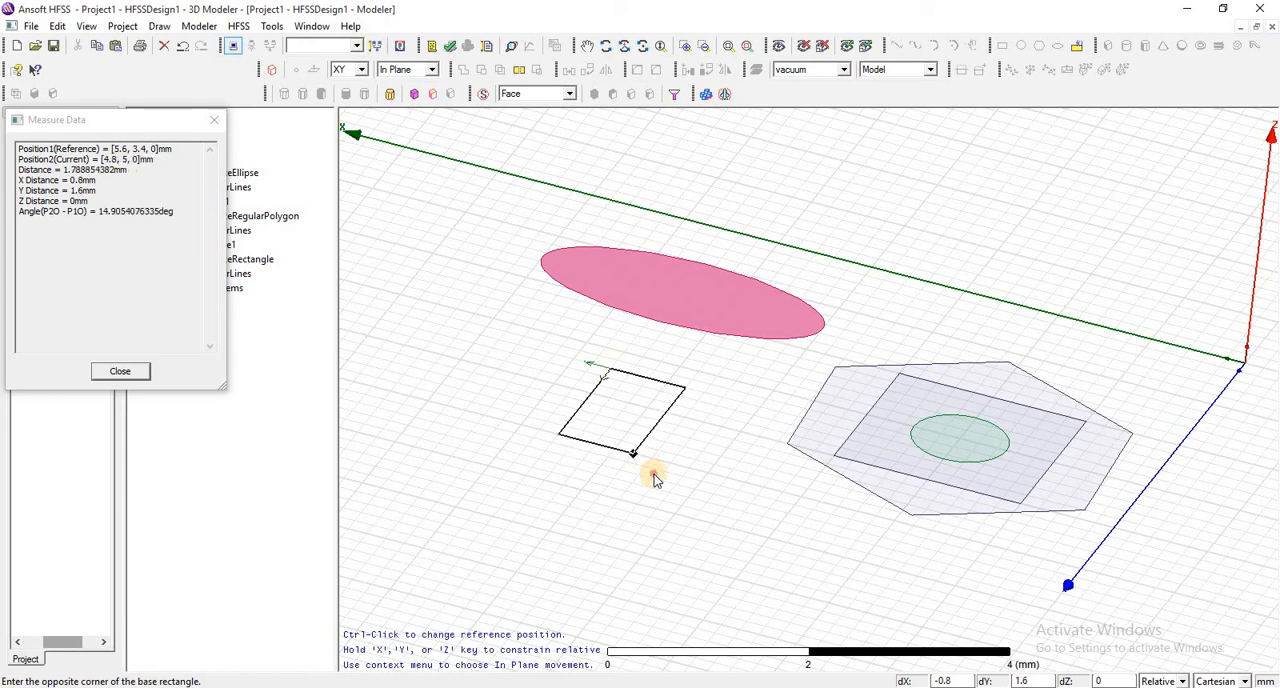
{"action": "left_click", "coordinate": [657, 475]}
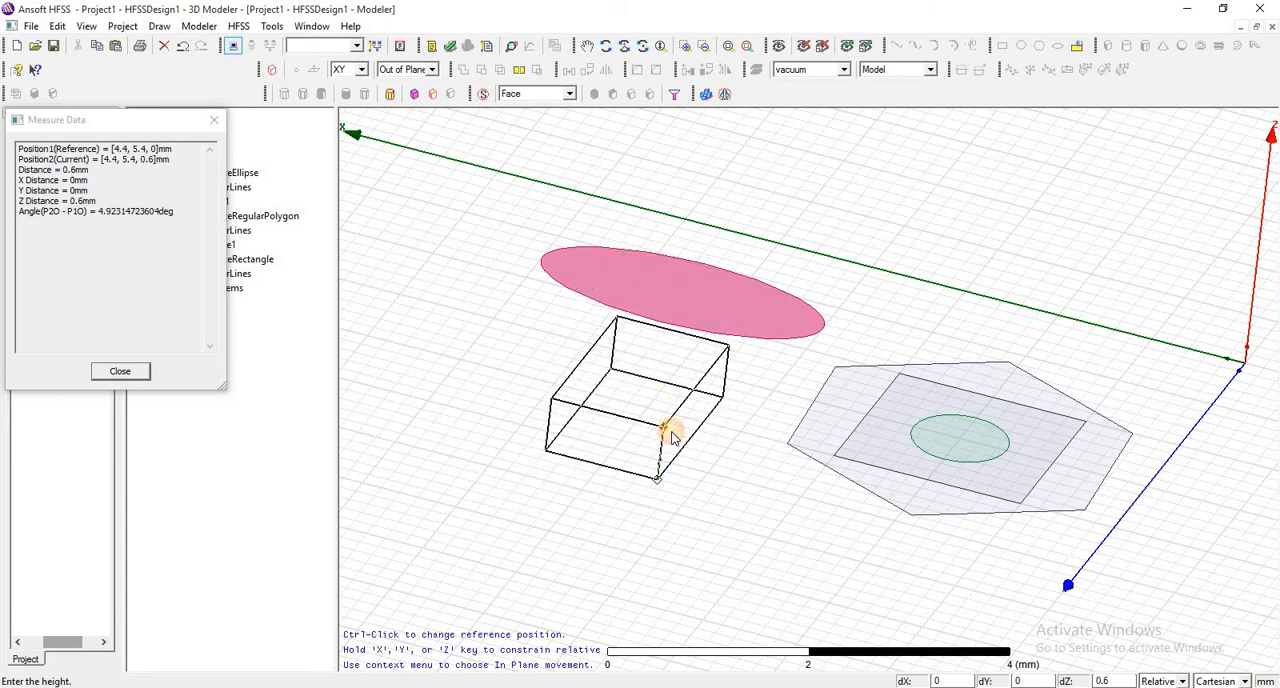
{"action": "left_click", "coordinate": [672, 438]}
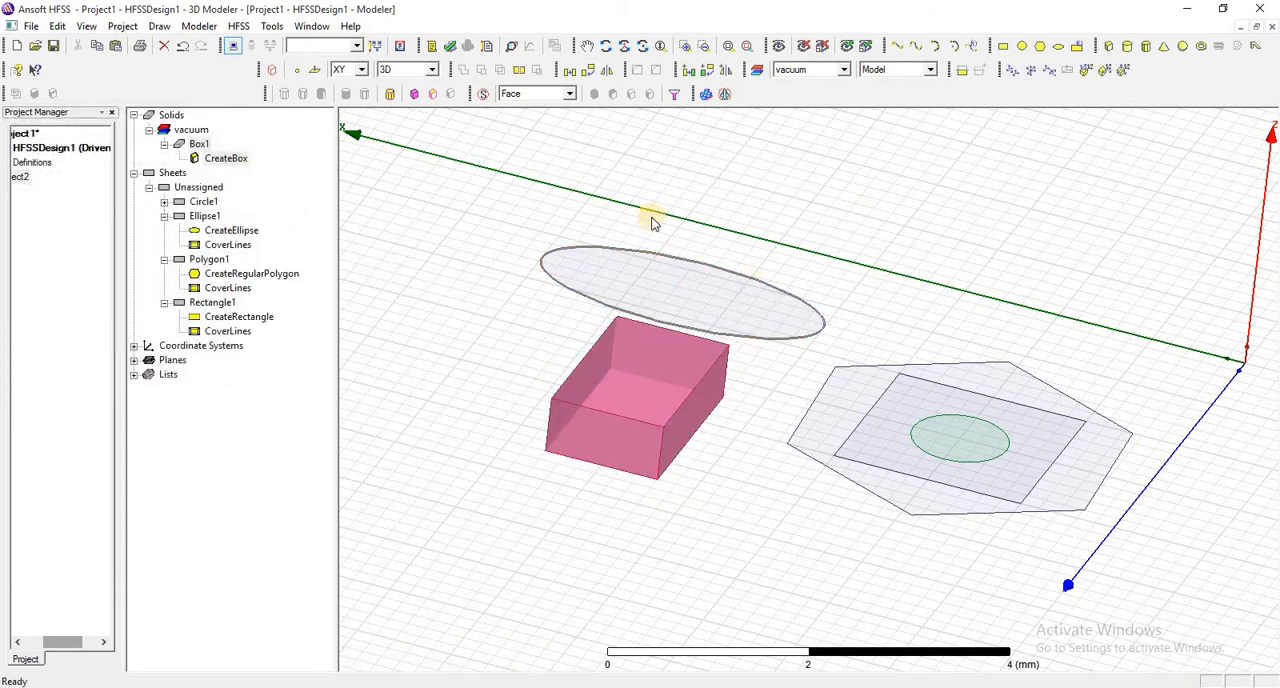
- Draw a cylinder centred at 7.6, 3, 0 with a radius of about 0.6 mm and a height of about 1.4 mm
{"action": "left_click", "coordinate": [1127, 47]}
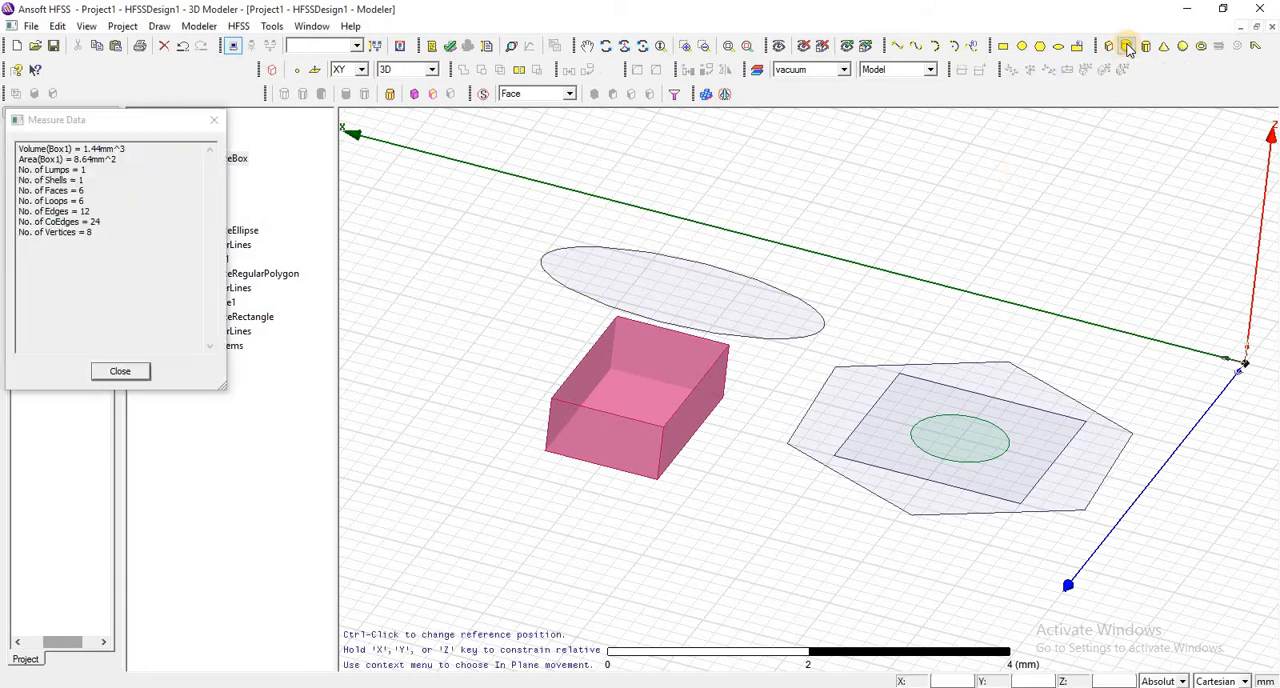
{"action": "left_click", "coordinate": [438, 303]}
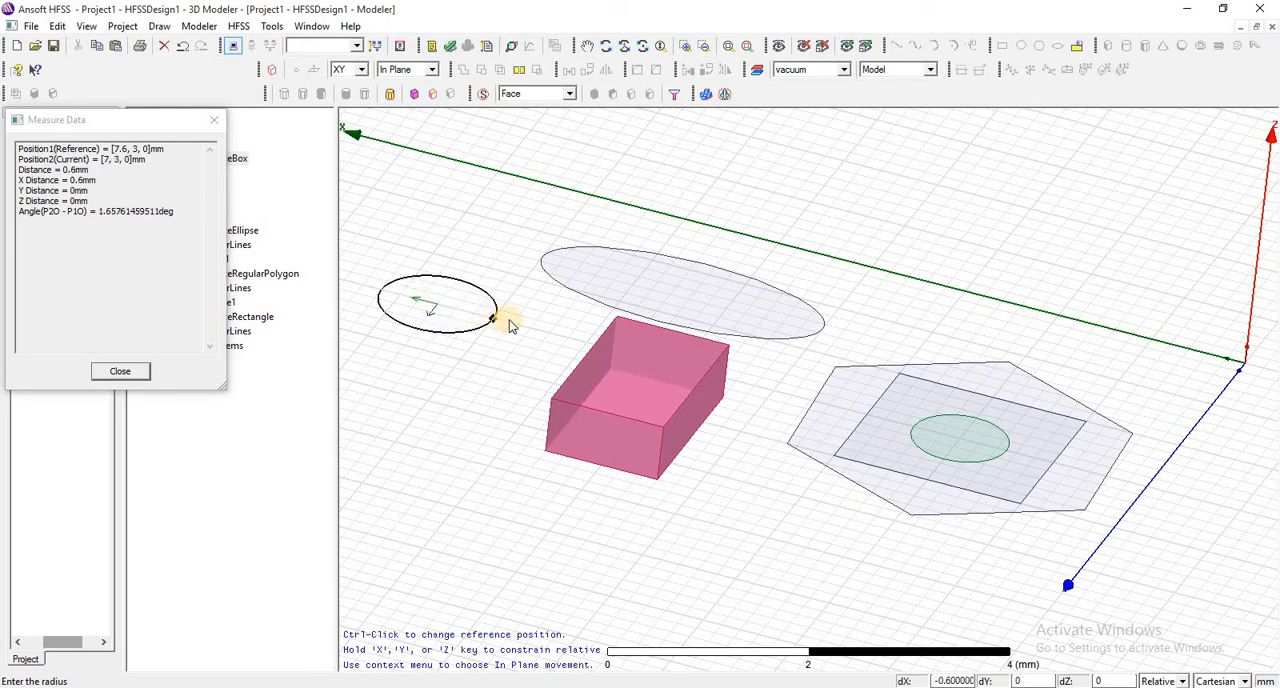
{"action": "left_click", "coordinate": [499, 322]}
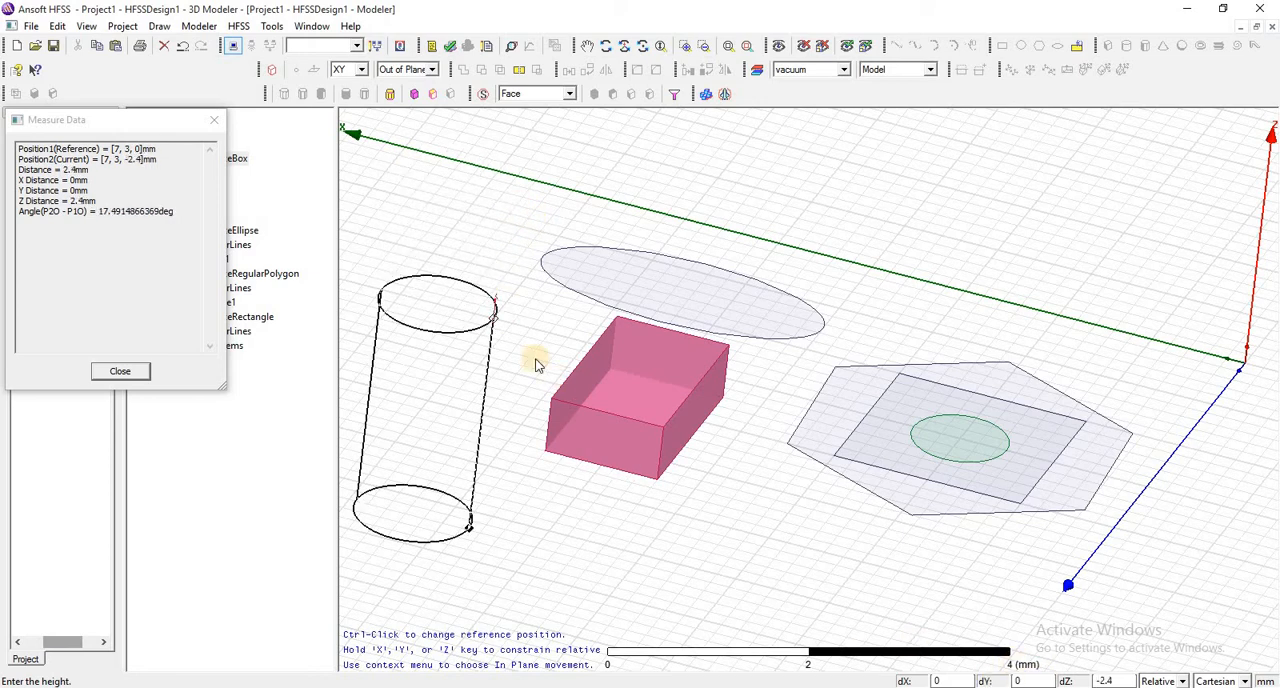
{"action": "left_click", "coordinate": [522, 210]}
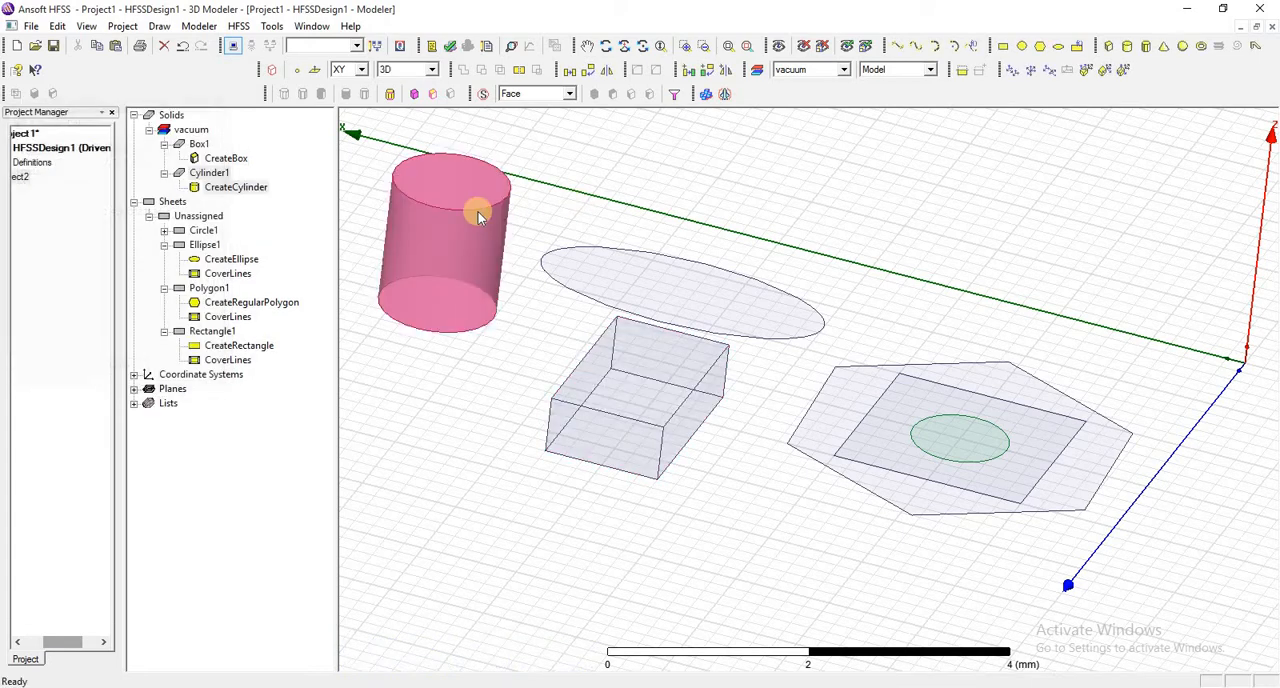
- Draw a regular polyhedron centred at 6.6, 5.4, 0 with its radius point at 6.4, 6.4, 0 and a height of about 2.2 mm
{"action": "left_click", "coordinate": [1146, 50]}
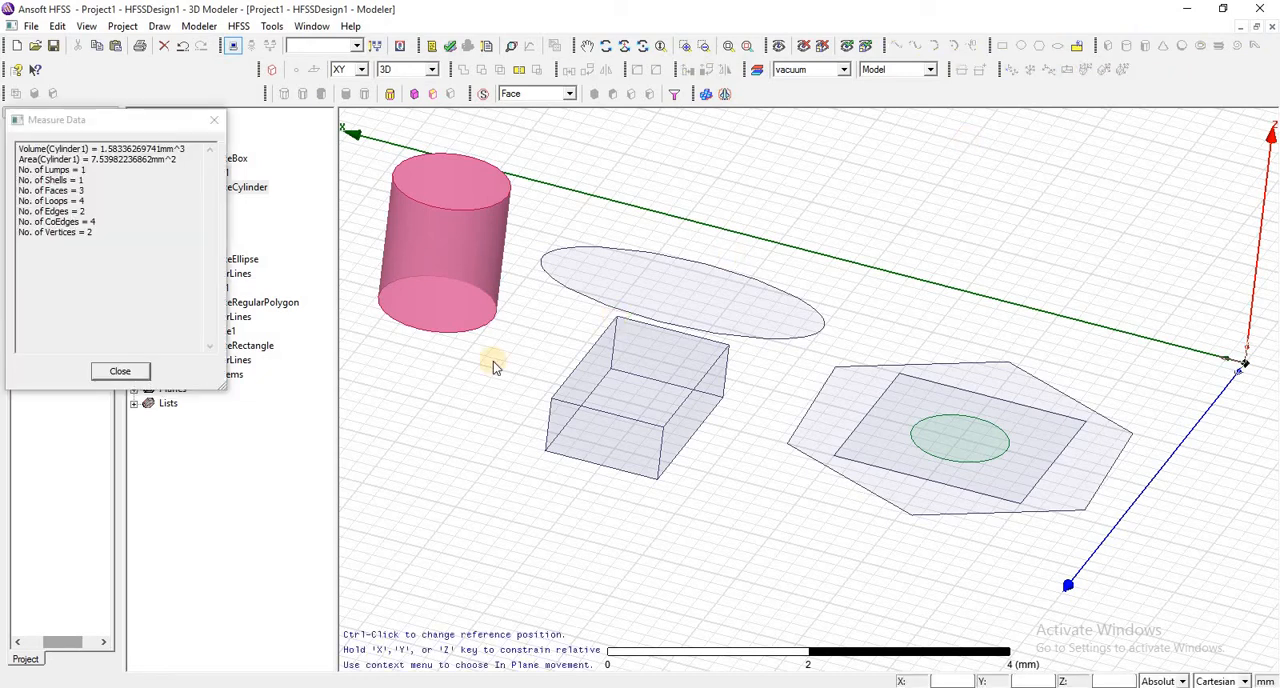
{"action": "left_click", "coordinate": [455, 430]}
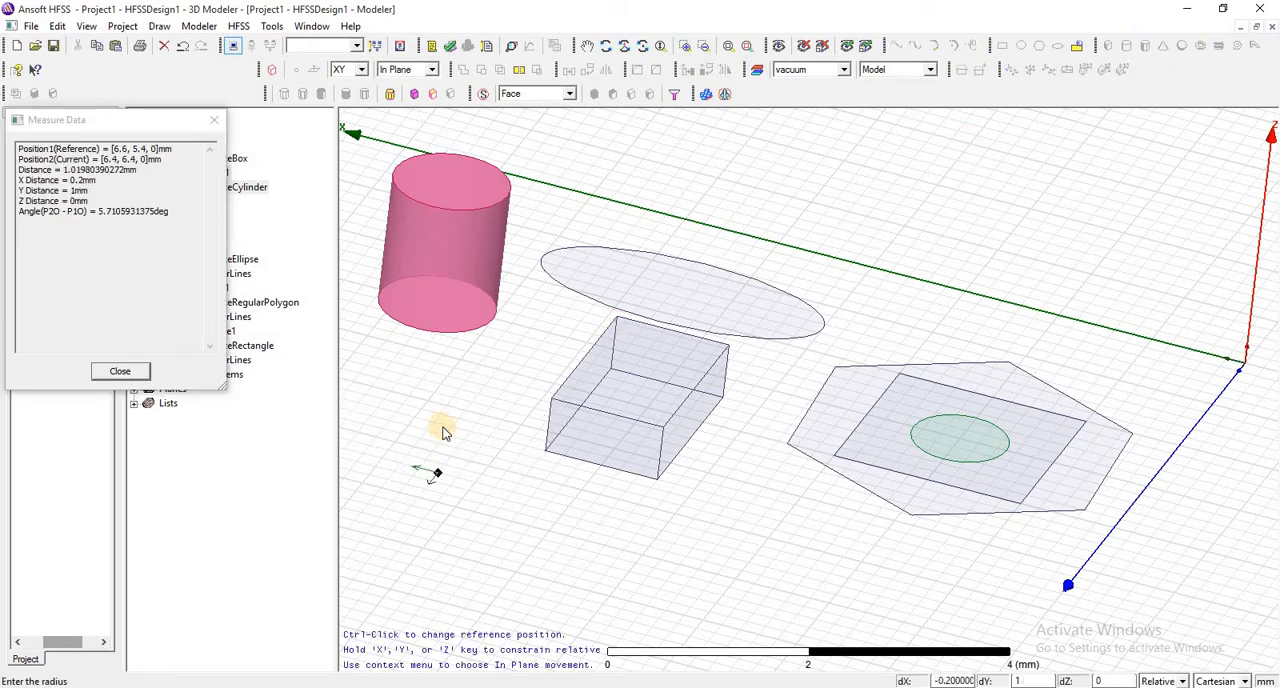
{"action": "left_click", "coordinate": [445, 432]}
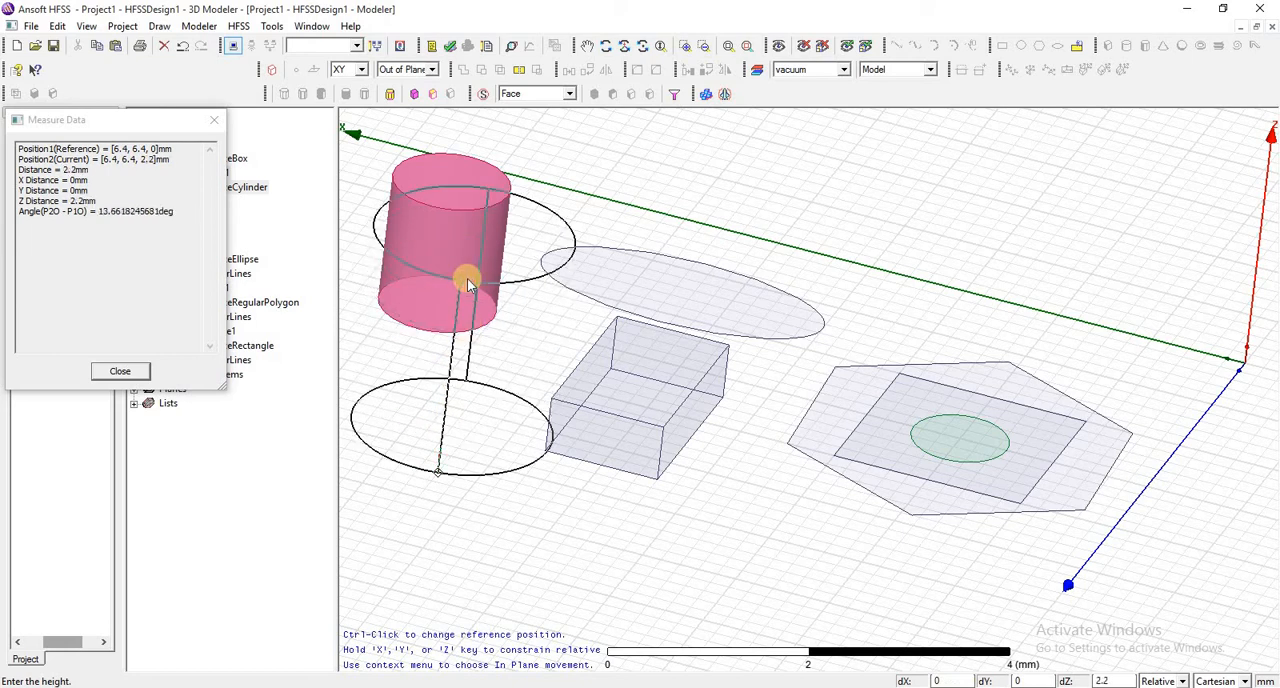
{"action": "left_click", "coordinate": [468, 284]}
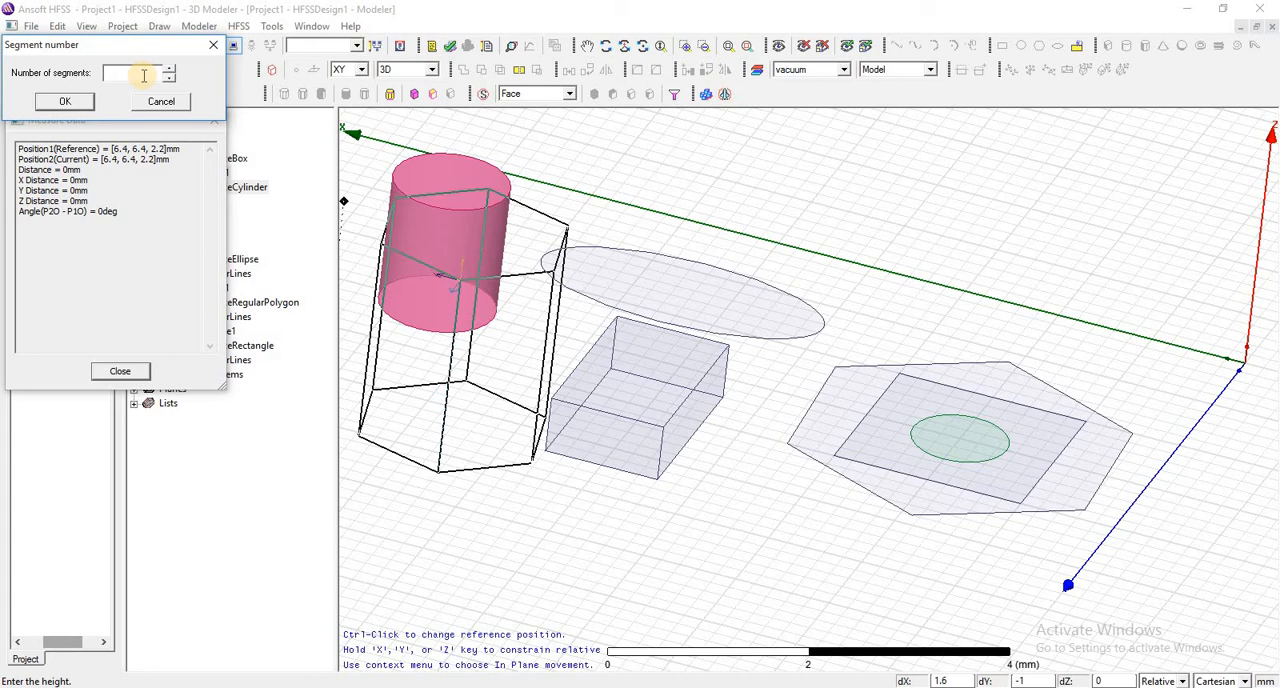
- Try 5, 6, 12 and 15 segments for the regular polyhedron to compare the previews
{"action": "type", "text": "5"}
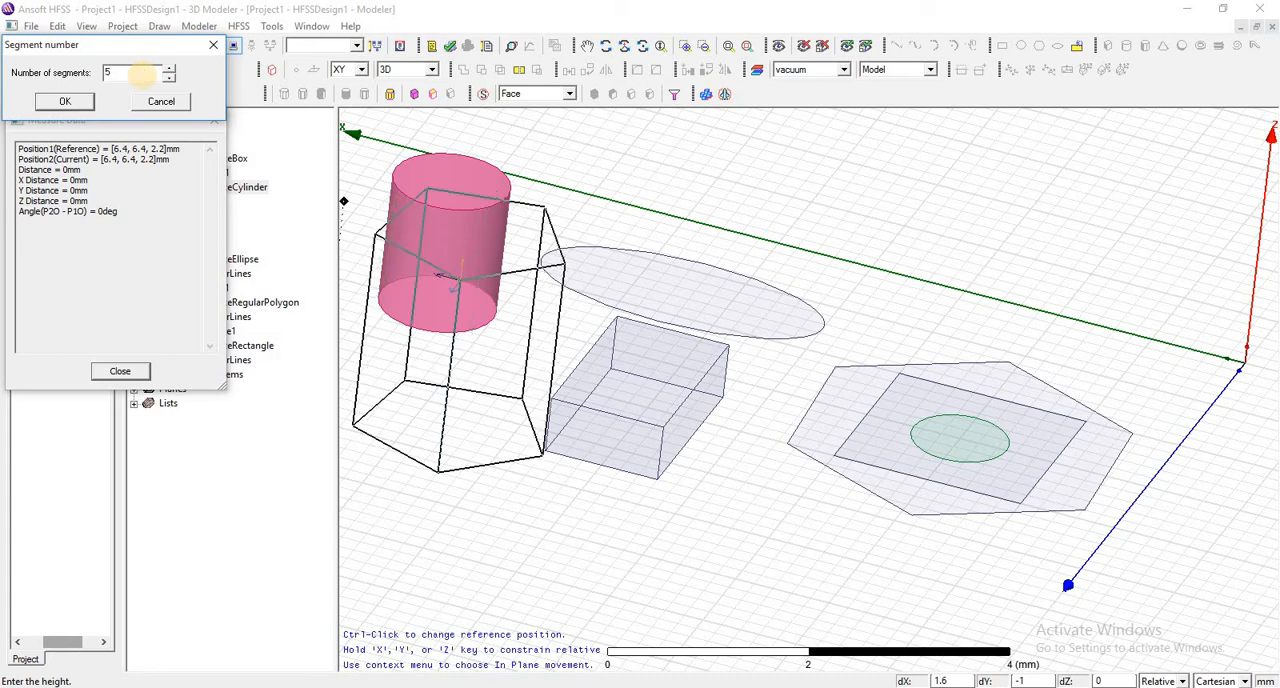
{"action": "type", "text": "6"}
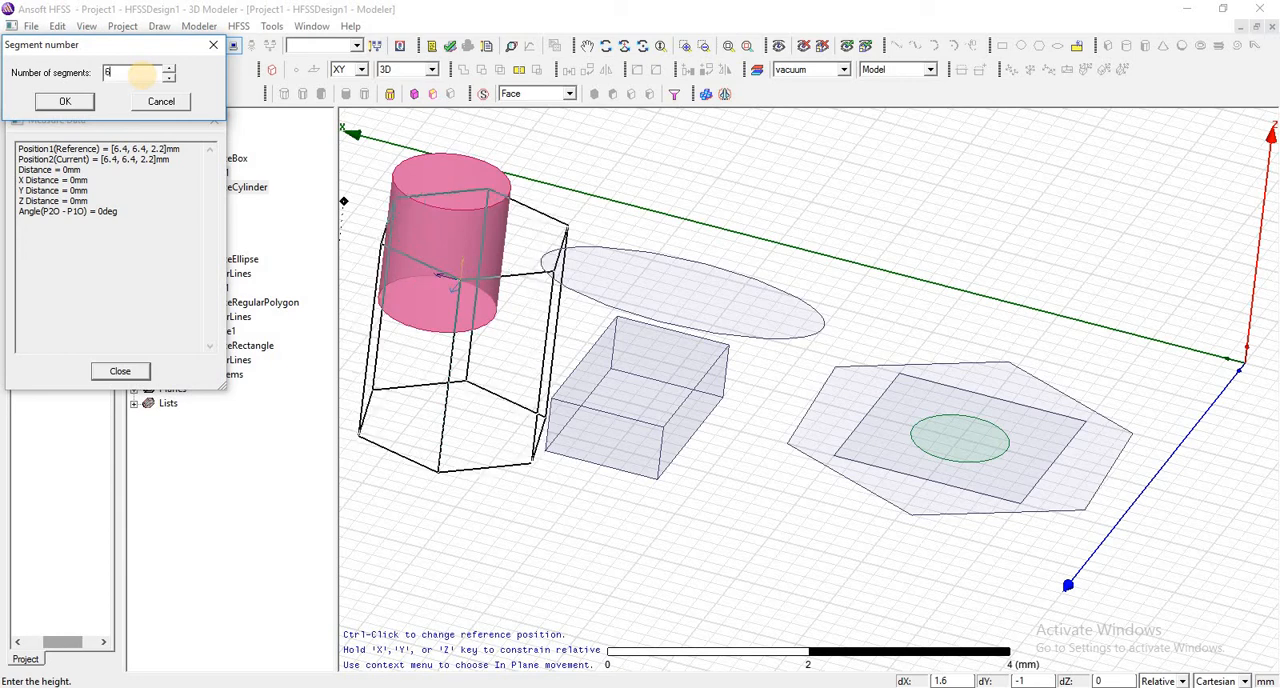
{"action": "type", "text": "12"}
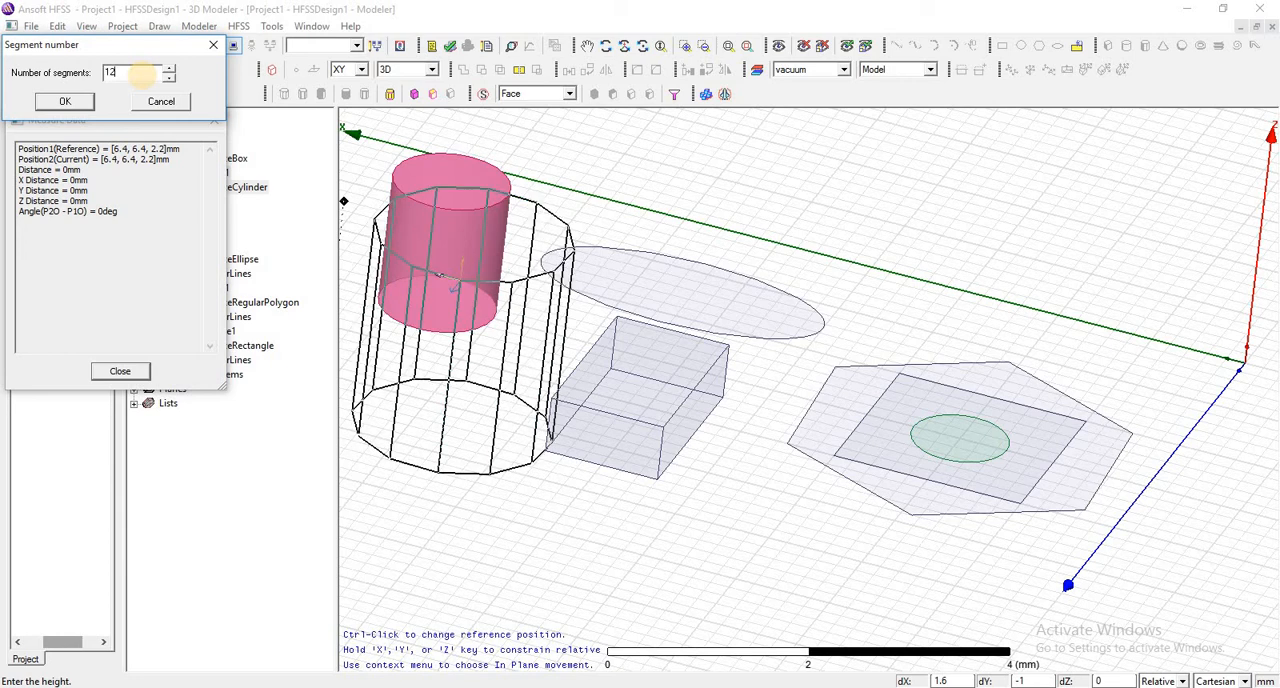
{"action": "key", "text": "BackSpace"}
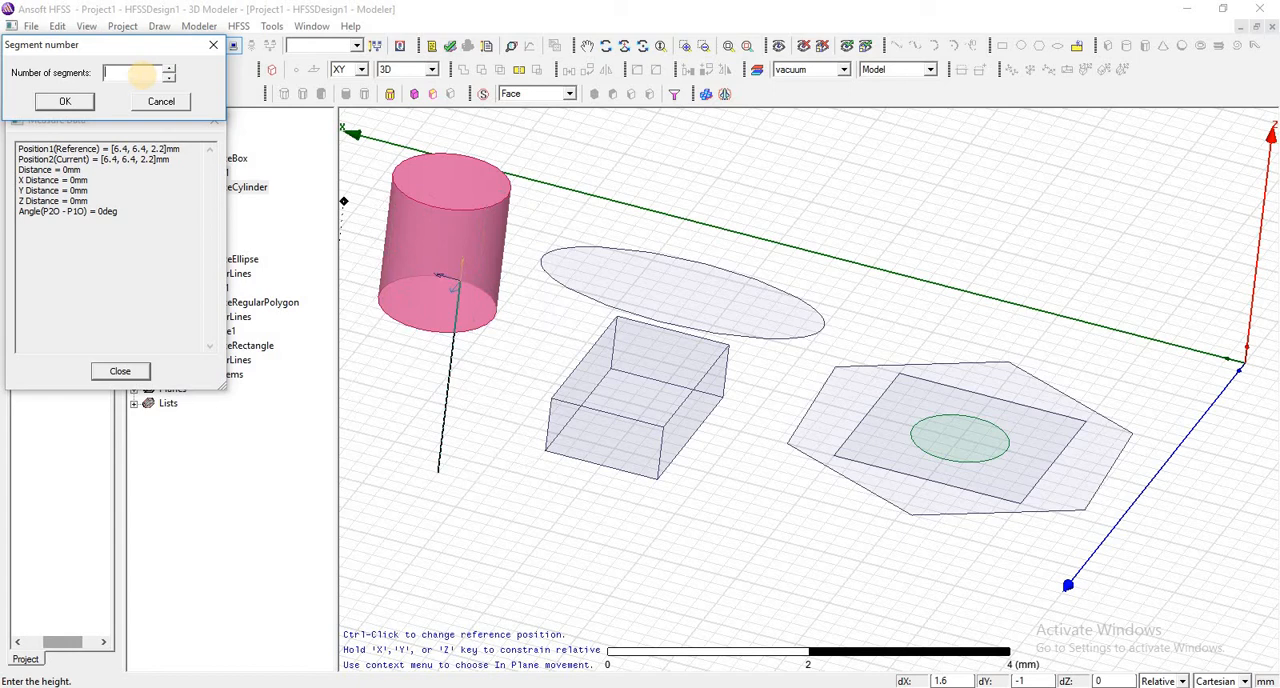
{"action": "type", "text": "5"}
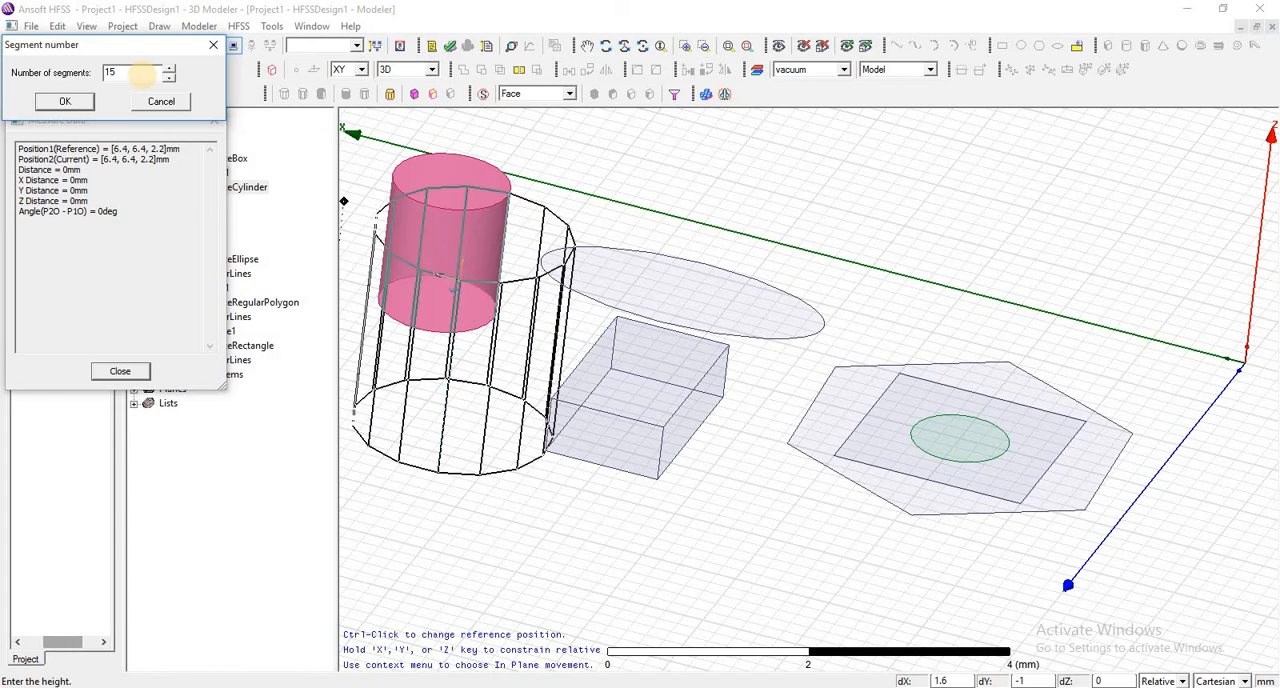
{"action": "key", "text": "BackSpace"}
{"action": "key", "text": "BackSpace"}
- Set the polyhedron's number of segments to 20, finish it, and inspect the solid up close
{"action": "type", "text": "20"}
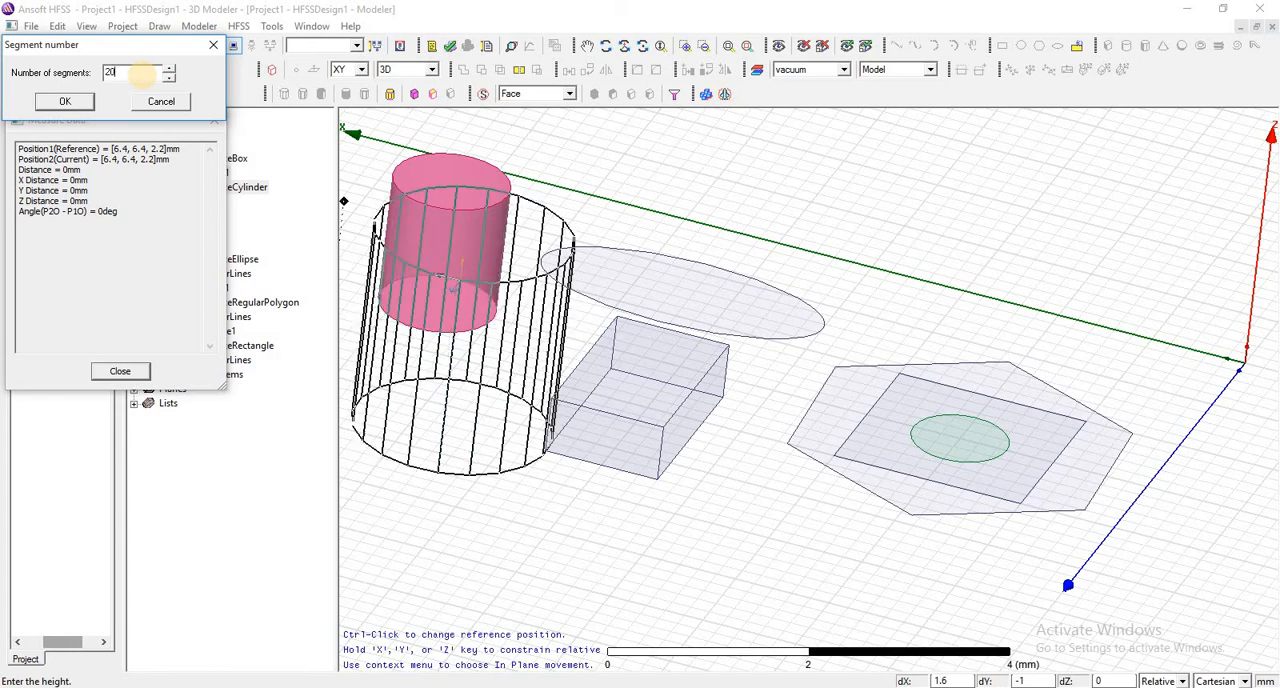
{"action": "left_click", "coordinate": [64, 101]}
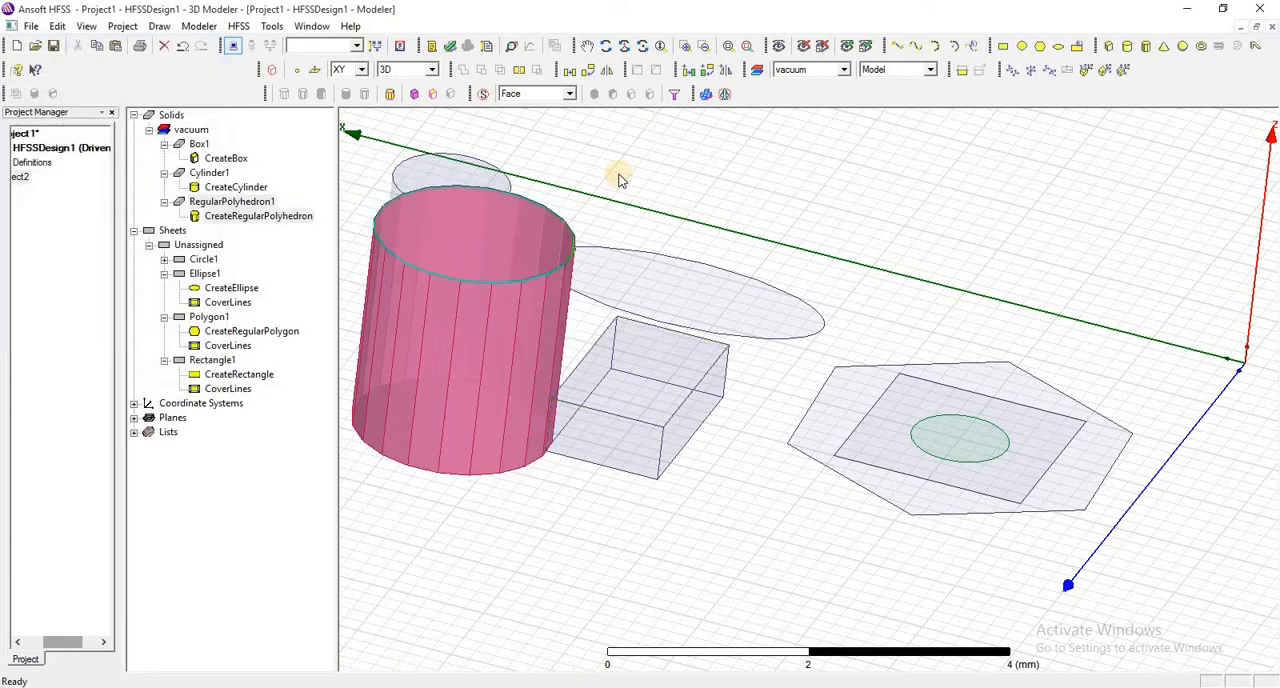
{"action": "left_click", "coordinate": [745, 52]}
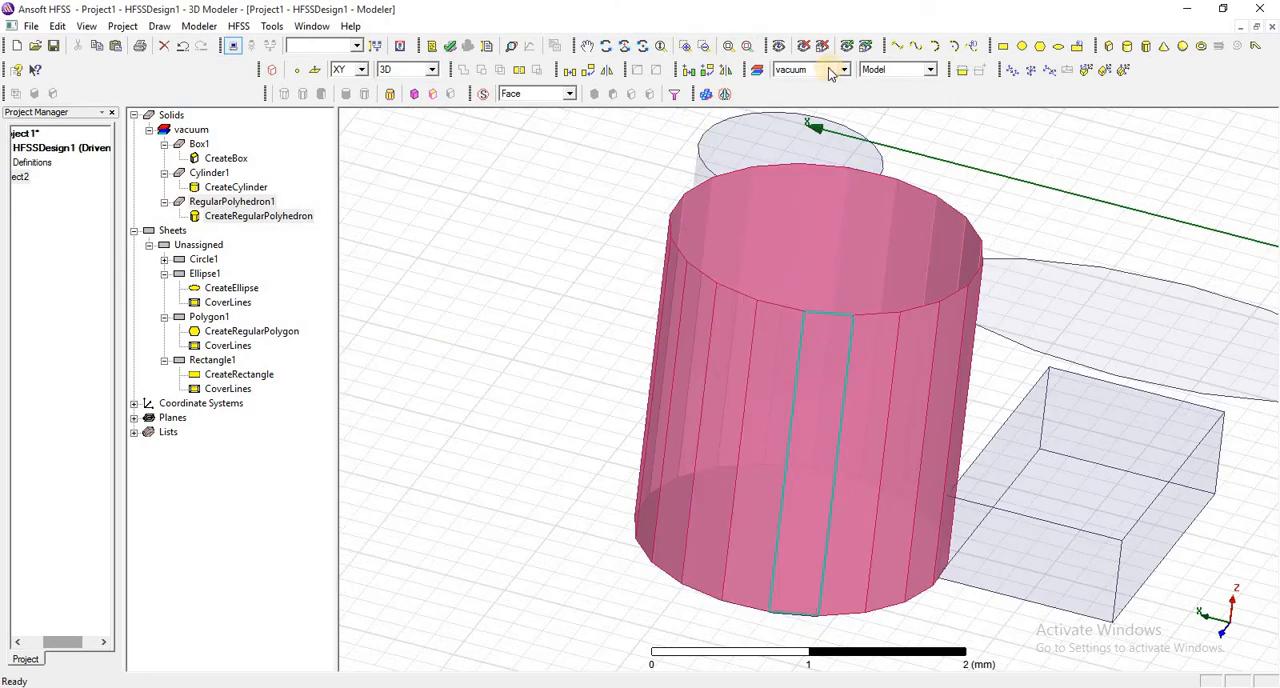
{"action": "left_click", "coordinate": [728, 49]}
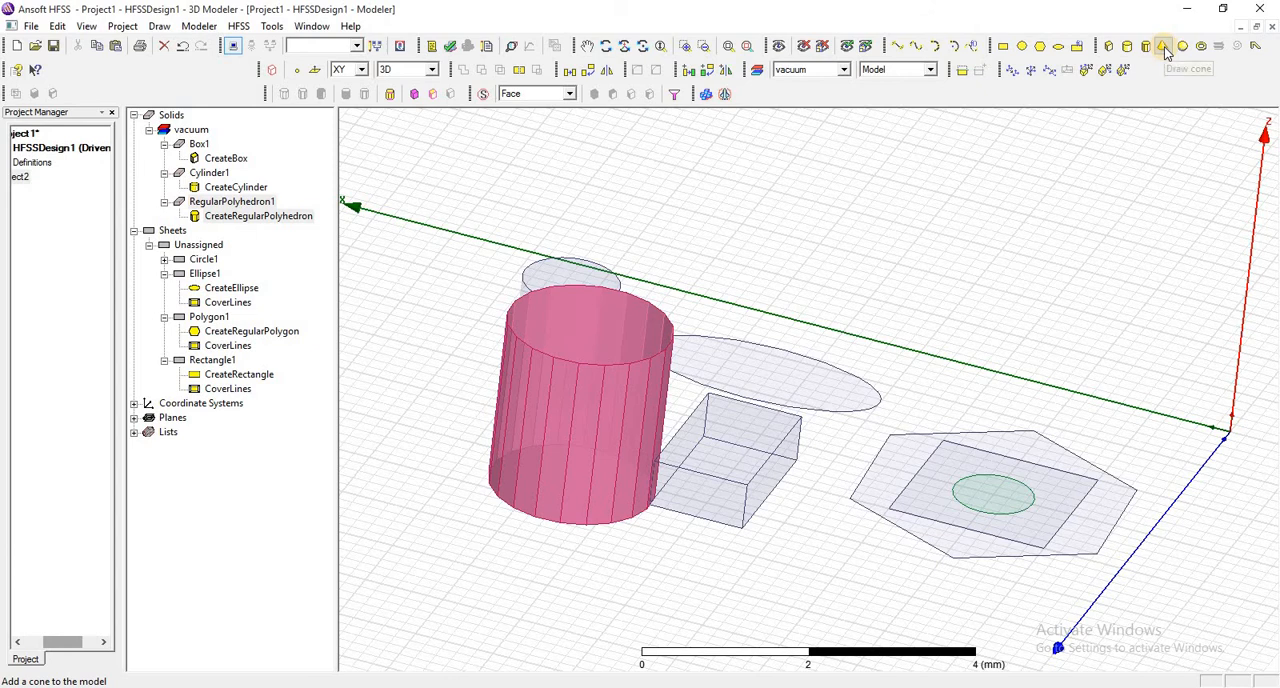
- Draw a truncated cone centred at 6.8, -2.4, 0 with lower radius about 1 mm, upper radius about 0.6 mm and height about 1.4 mm
{"action": "left_click", "coordinate": [1166, 51]}
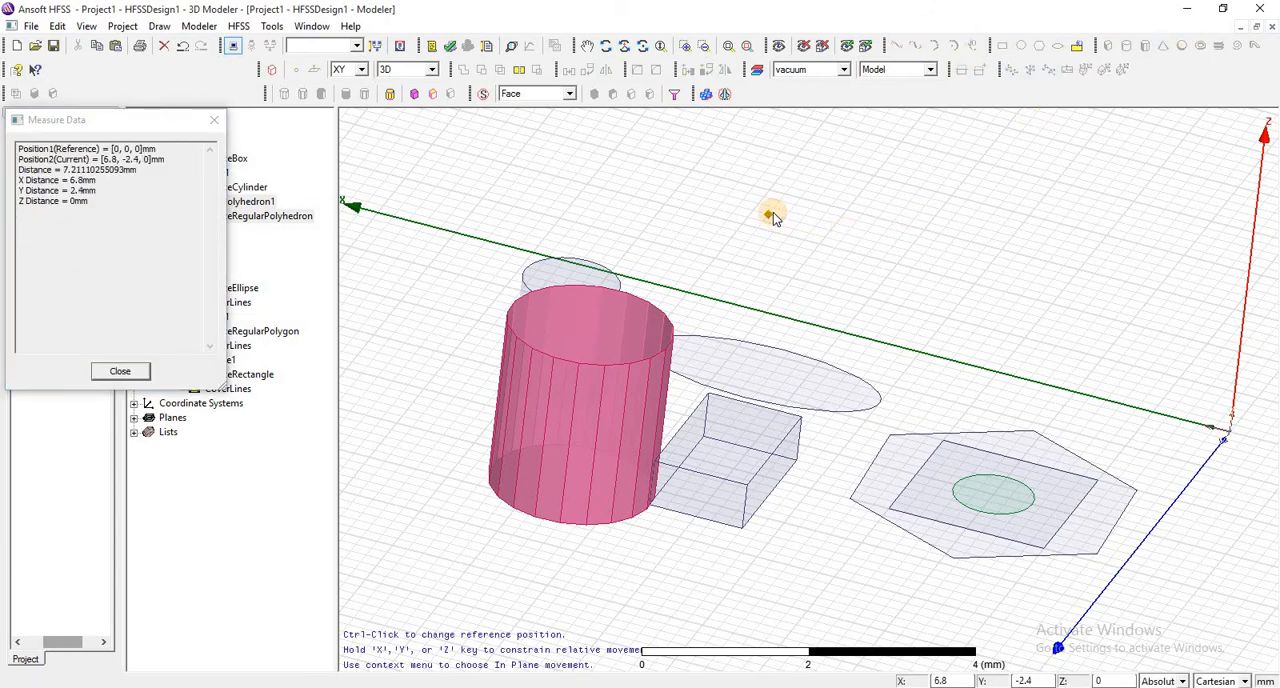
{"action": "left_click", "coordinate": [771, 216]}
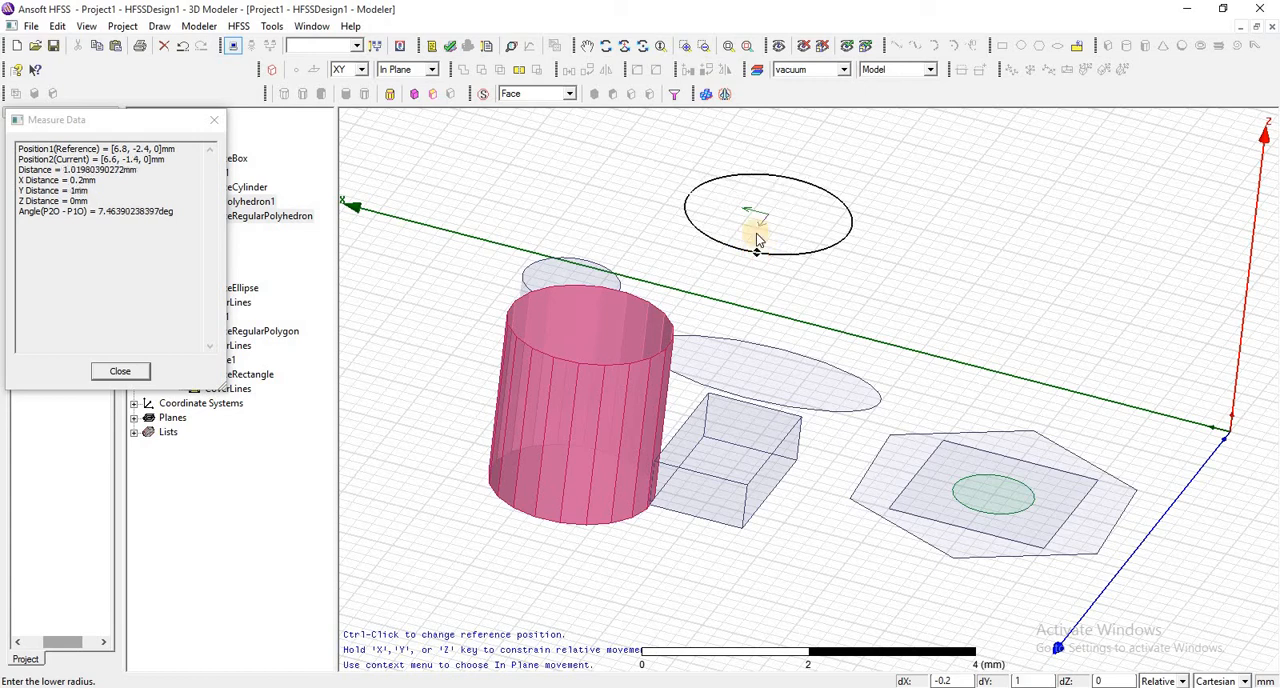
{"action": "left_click", "coordinate": [755, 254]}
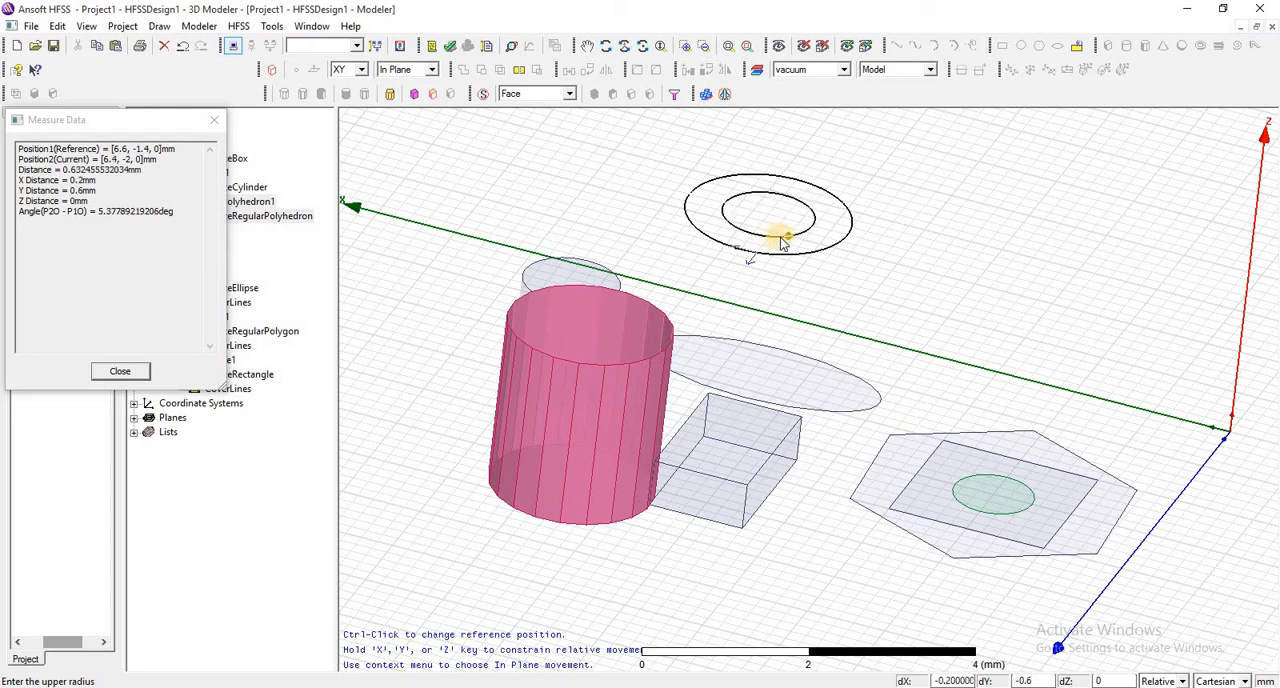
{"action": "left_click", "coordinate": [785, 242]}
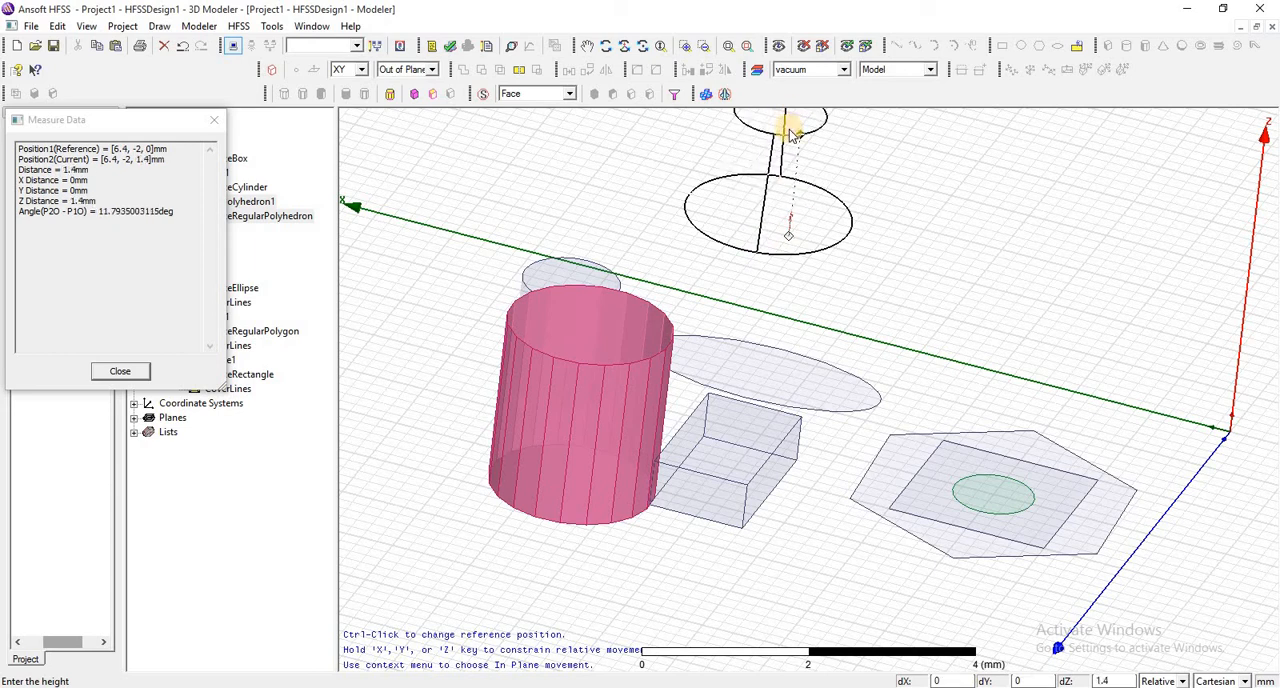
{"action": "left_click", "coordinate": [790, 135]}
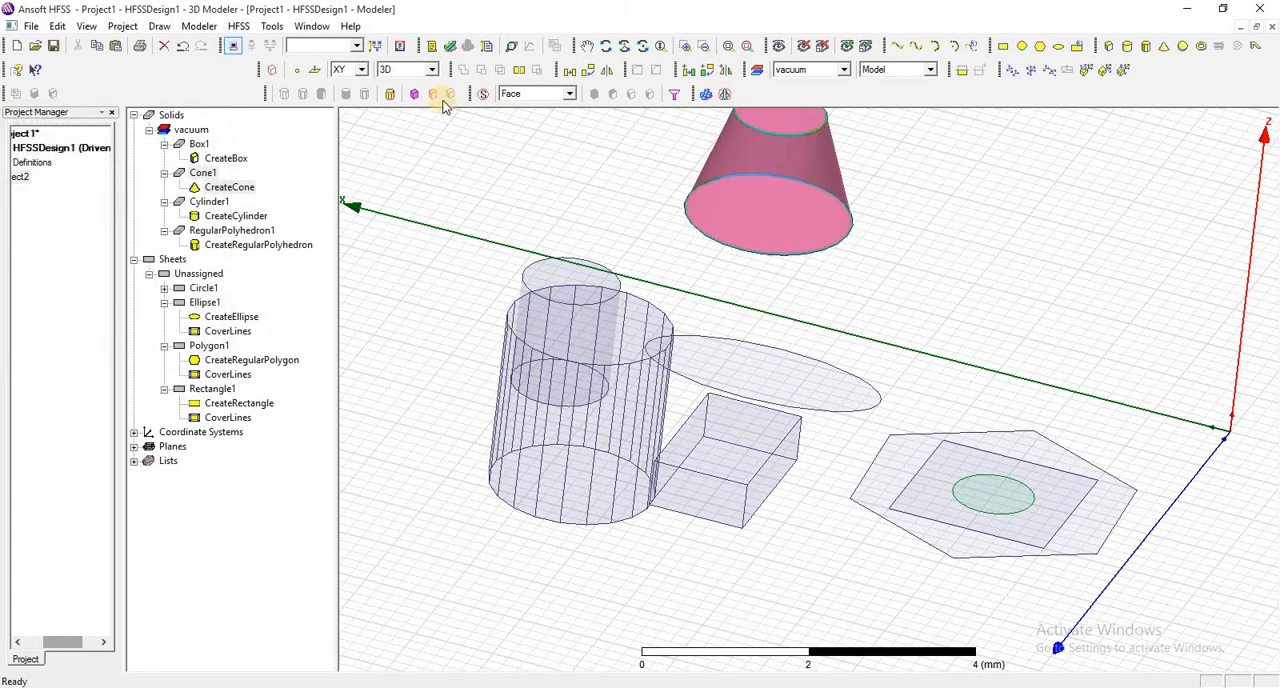
{"action": "left_click", "coordinate": [747, 47]}
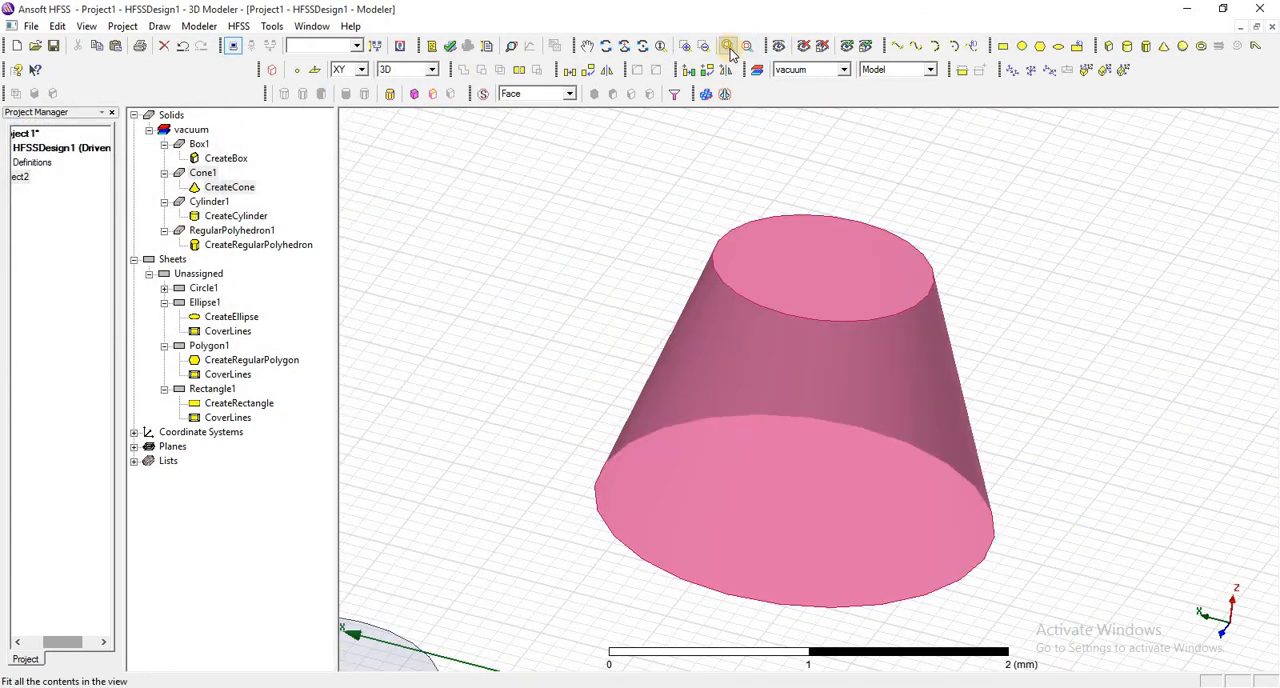
{"action": "left_click", "coordinate": [729, 47]}
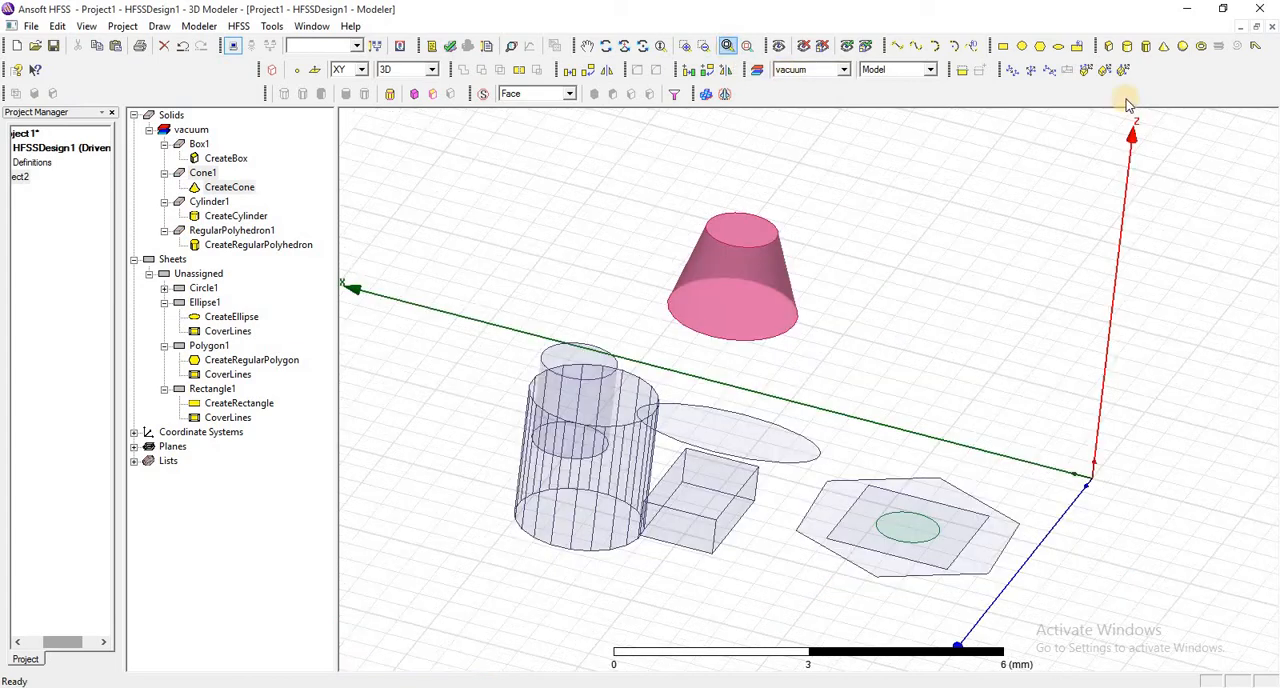
- Draw a sphere centred at 5, -5.5, 0 with a radius of about 1.1 mm
{"action": "left_click", "coordinate": [1183, 47]}
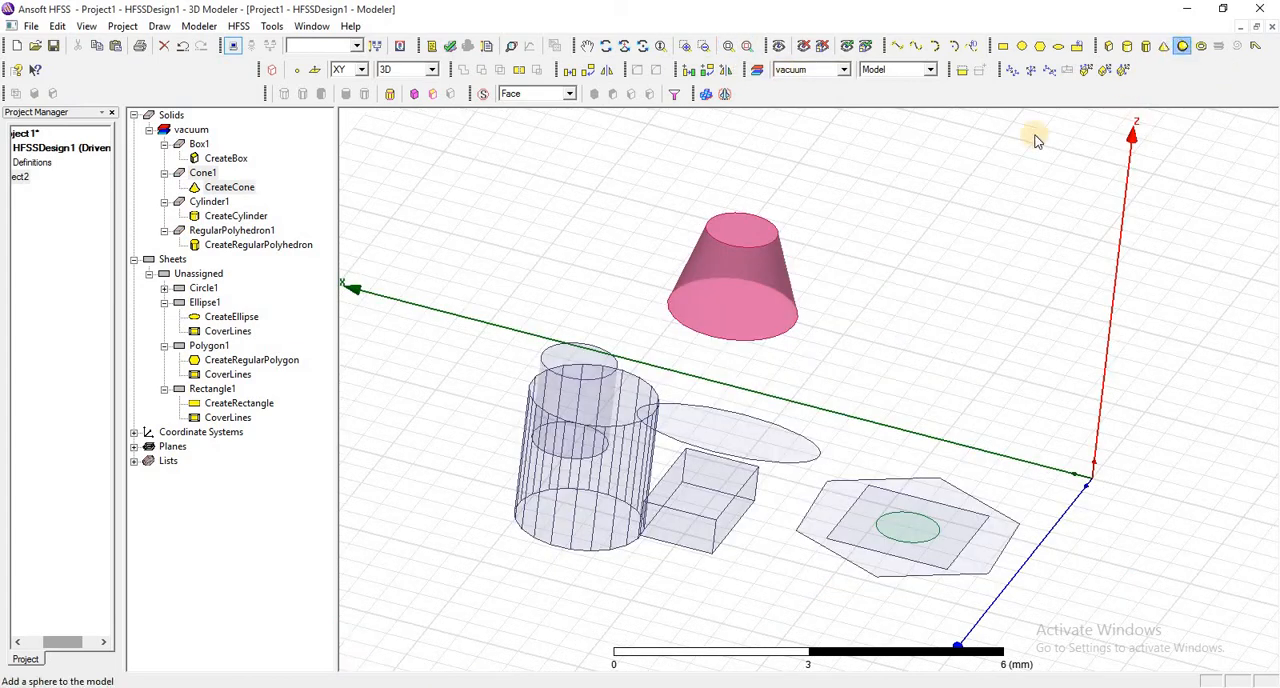
{"action": "left_click", "coordinate": [905, 250]}
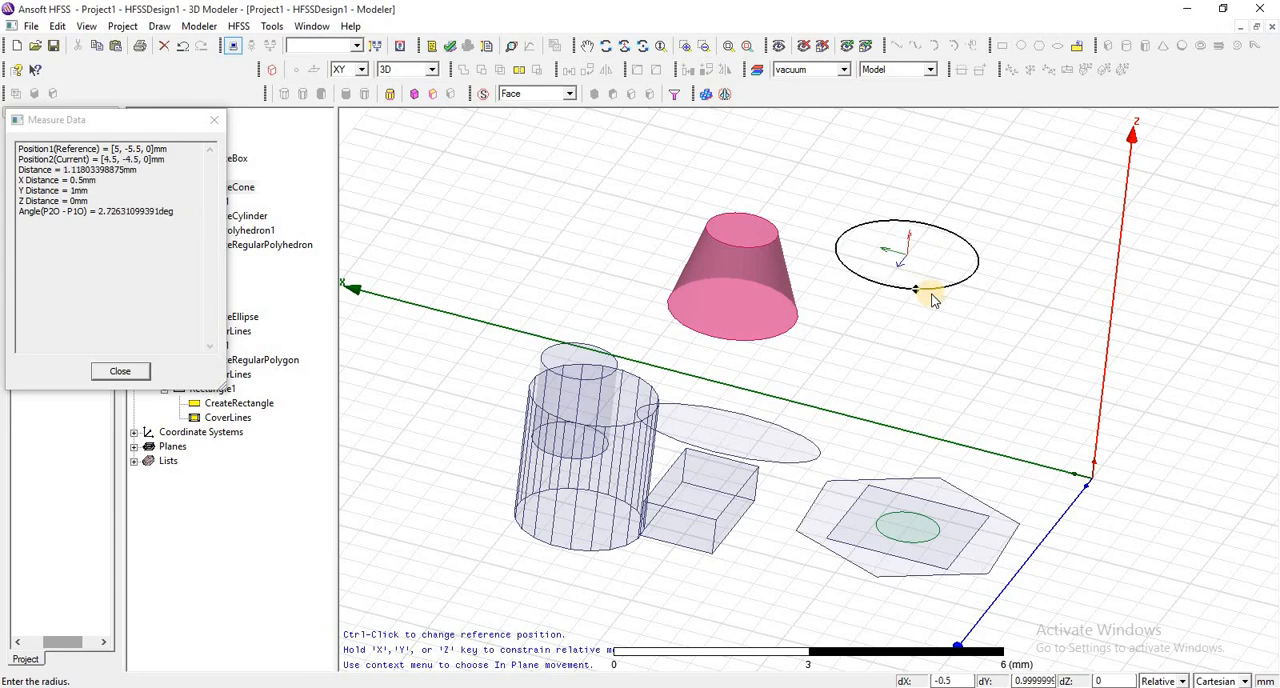
{"action": "left_click", "coordinate": [931, 297]}
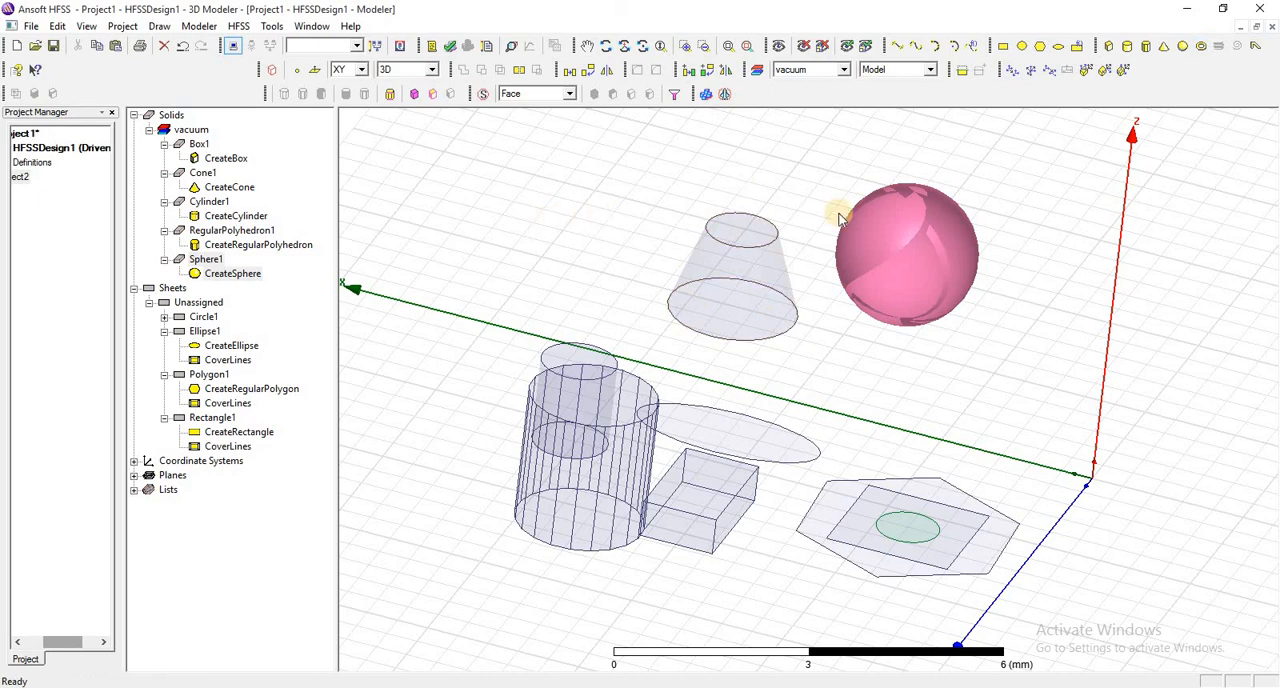
- Review the list of available drawing commands for sheets and solids
{"action": "left_click", "coordinate": [160, 26]}
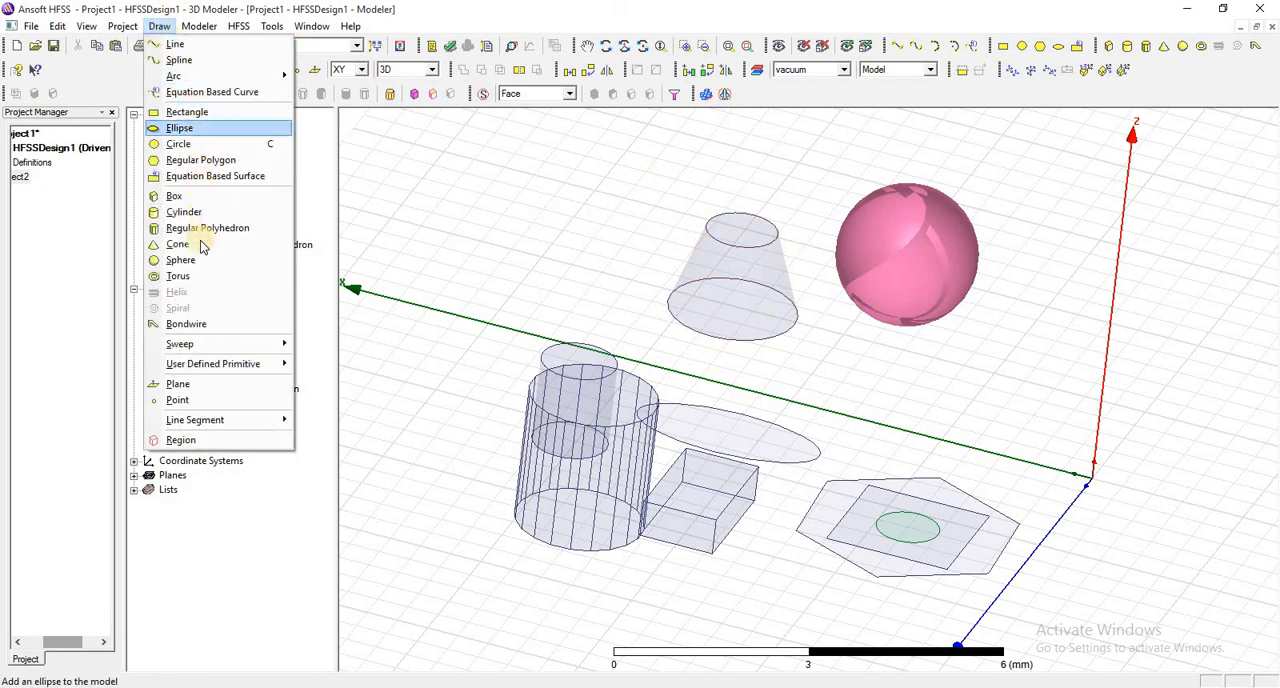